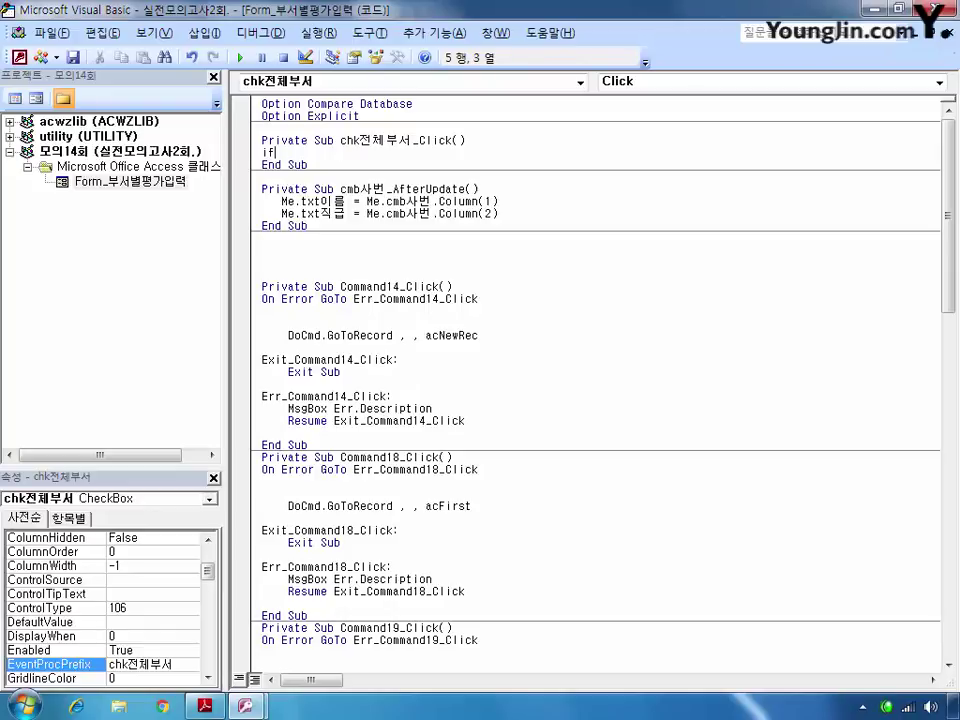
# Step: Complete the opening condition of the chk전체부서_Click procedure as If Me.chk전체부서 Then
pyautogui.write('m')
pyautogui.press('BackSpace')
pyautogui.write('me.')
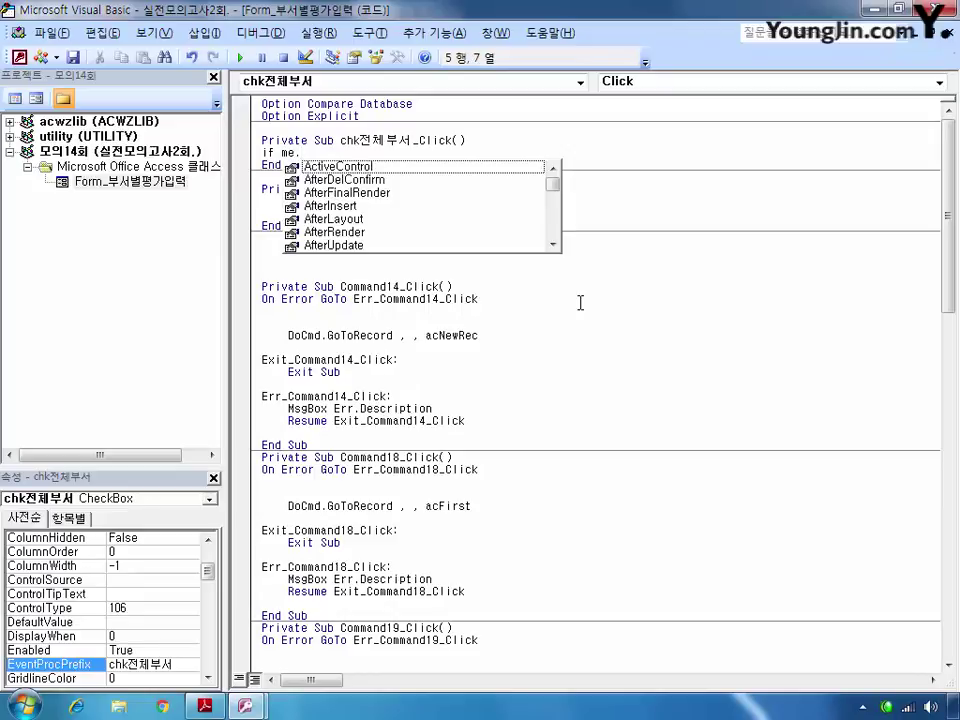
pyautogui.write('chk')
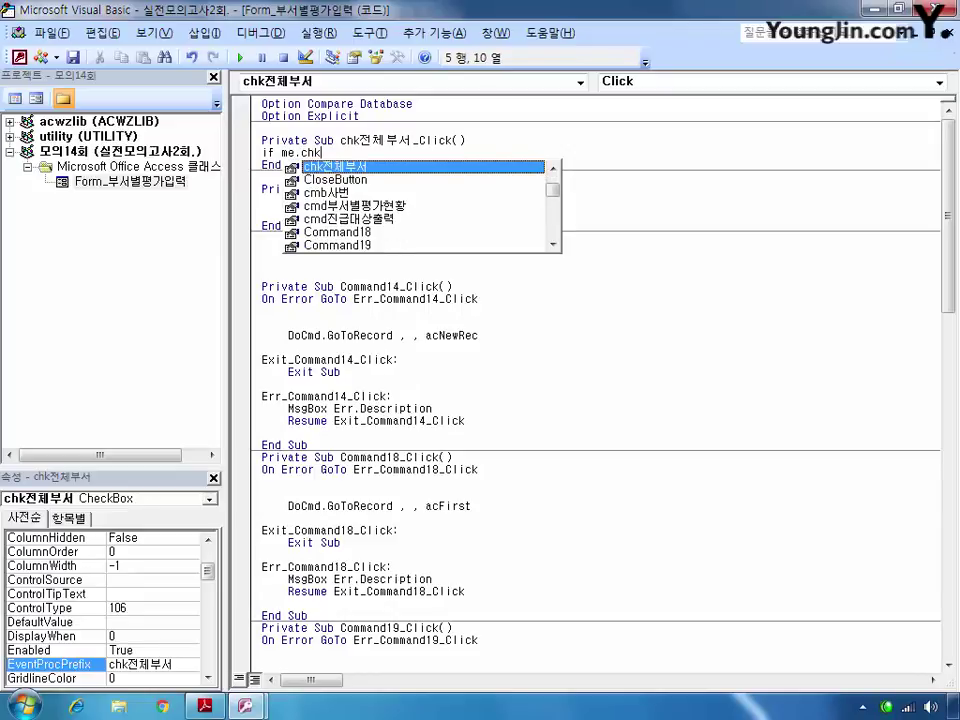
pyautogui.press('Tab')
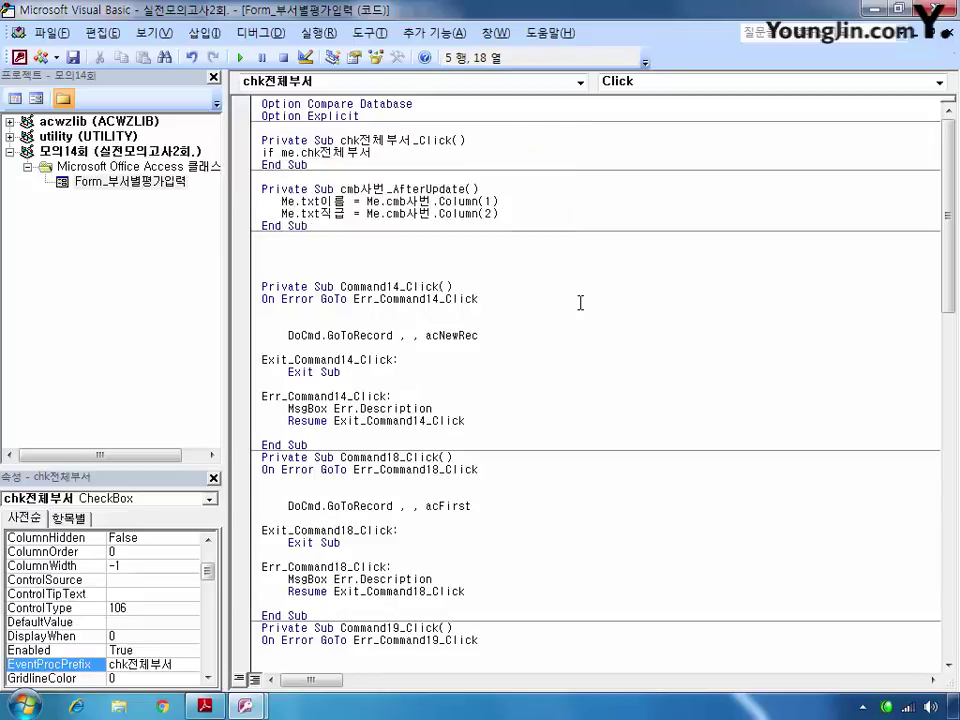
pyautogui.write('then')
pyautogui.press('Return')
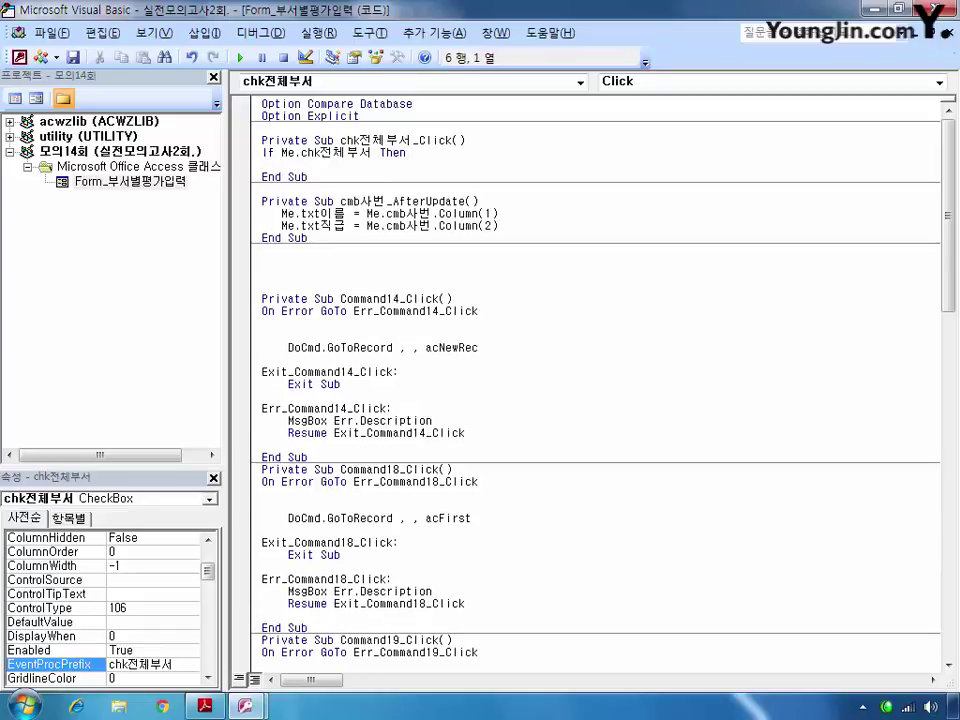
# Step: Add the statement Me.lst부서명 = Null inside the If block to clear the department list selection
pyautogui.write('me.')
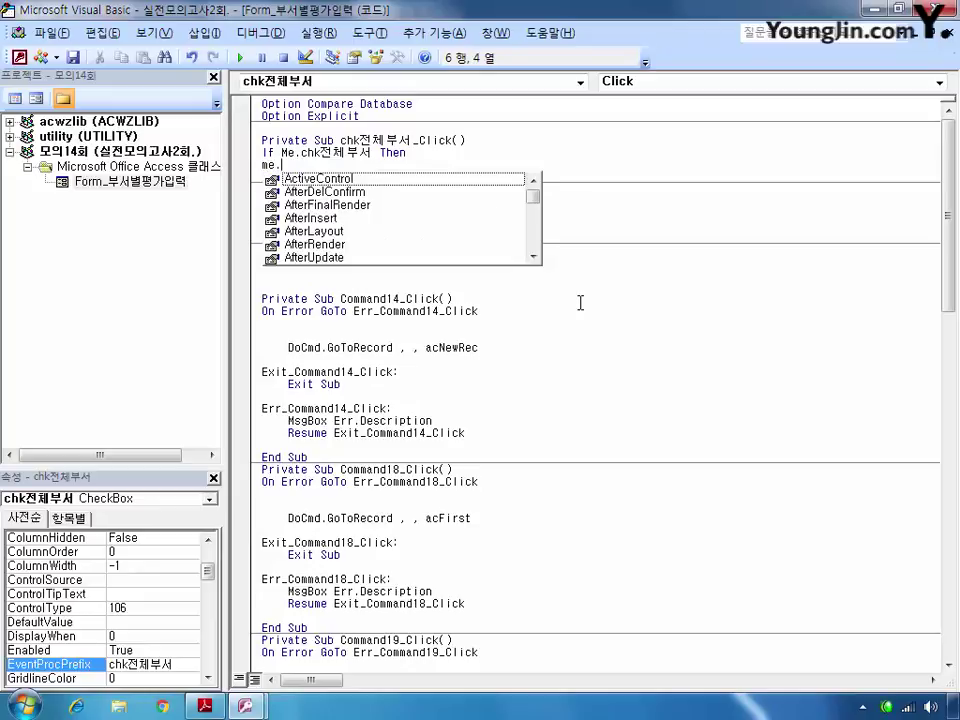
pyautogui.write('lst')
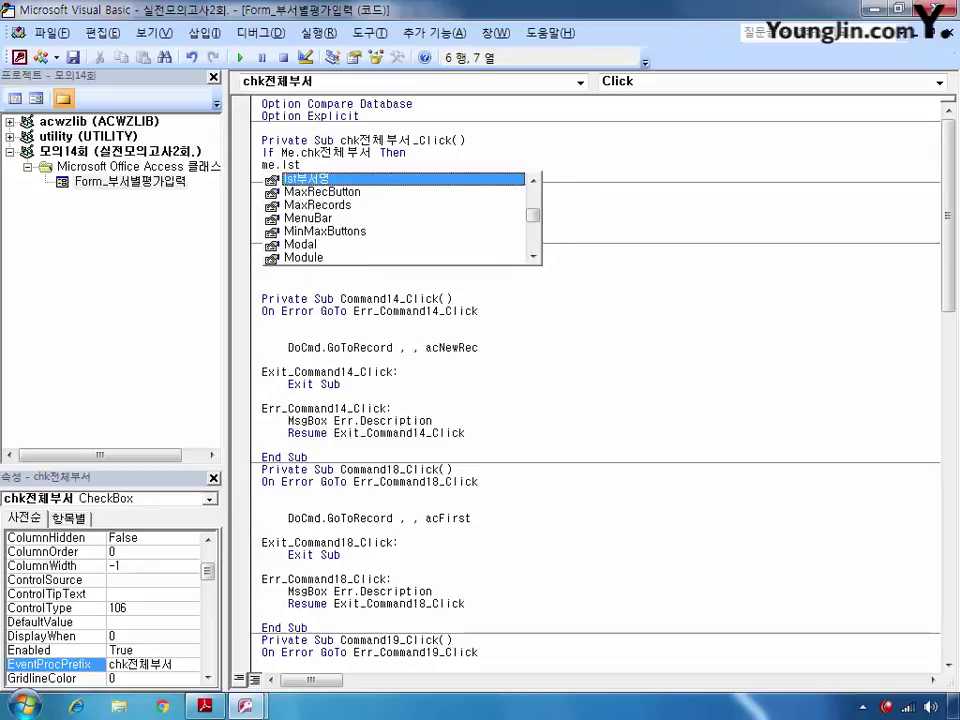
pyautogui.press('Tab')
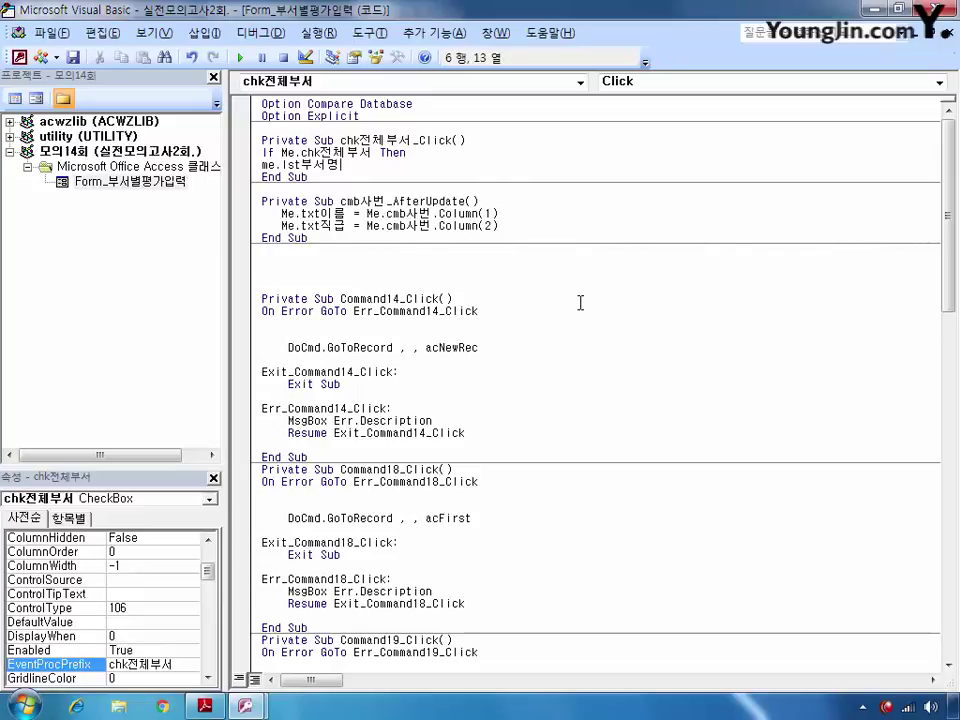
pyautogui.write('=')
pyautogui.press('Hangul')
pyautogui.write('null')
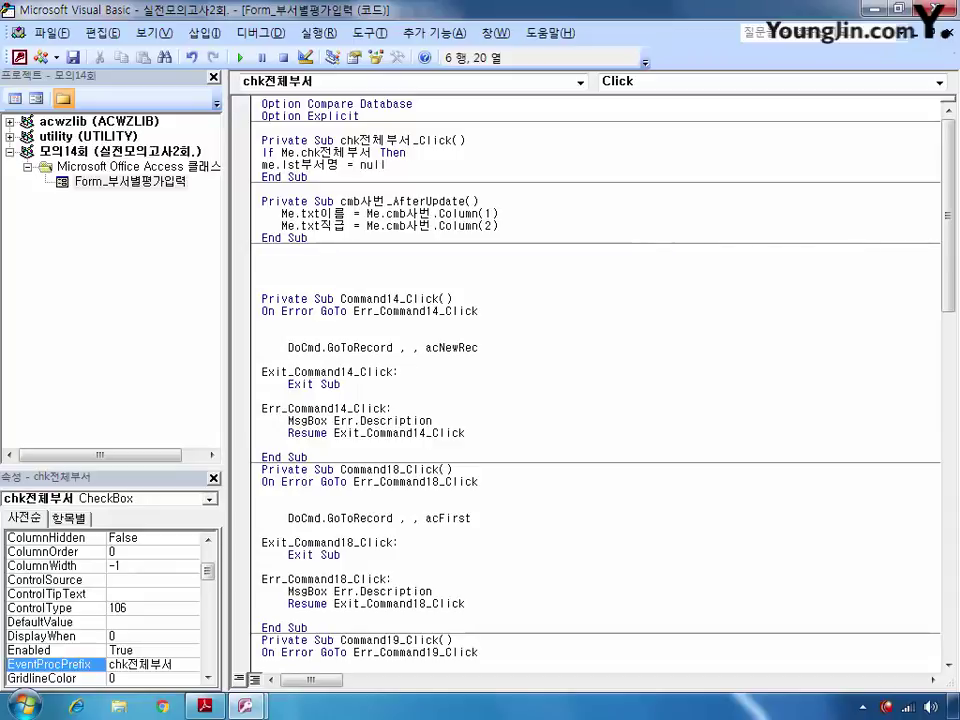
pyautogui.press('Return')
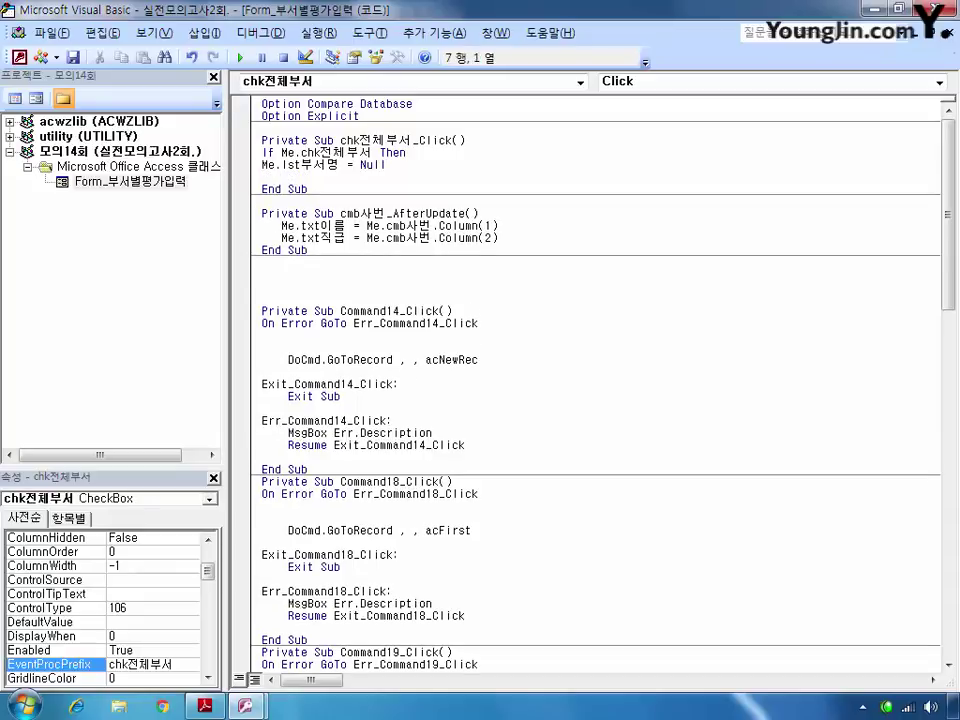
# Step: Add the statement Me.FilterOn = False and end the condition with End If
pyautogui.write('me.fil')
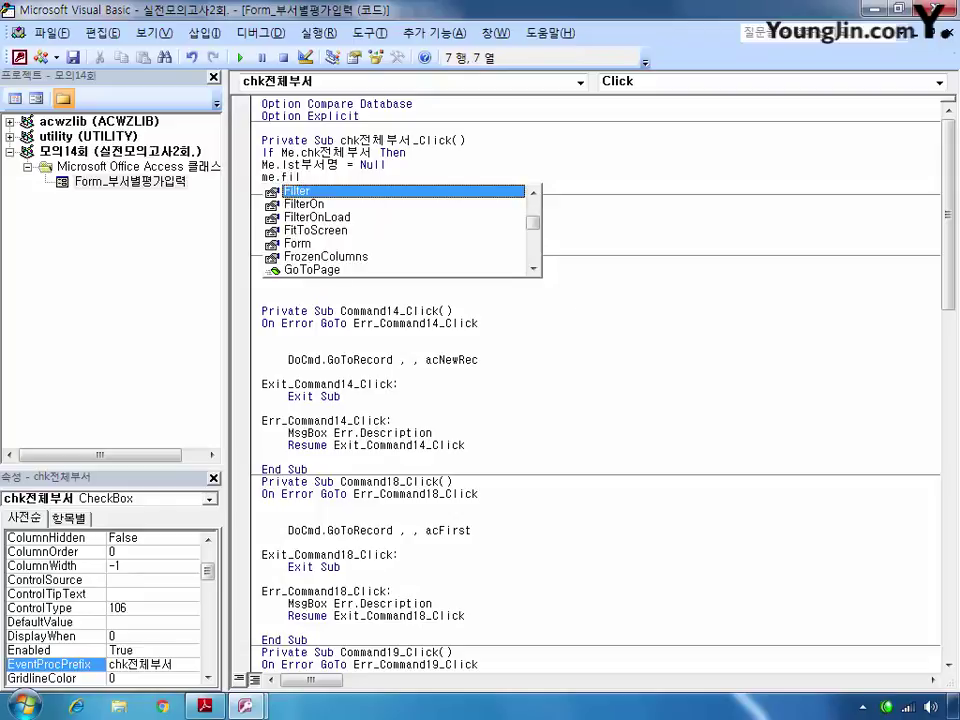
pyautogui.press('Down')
pyautogui.press('Tab')
pyautogui.write('=')
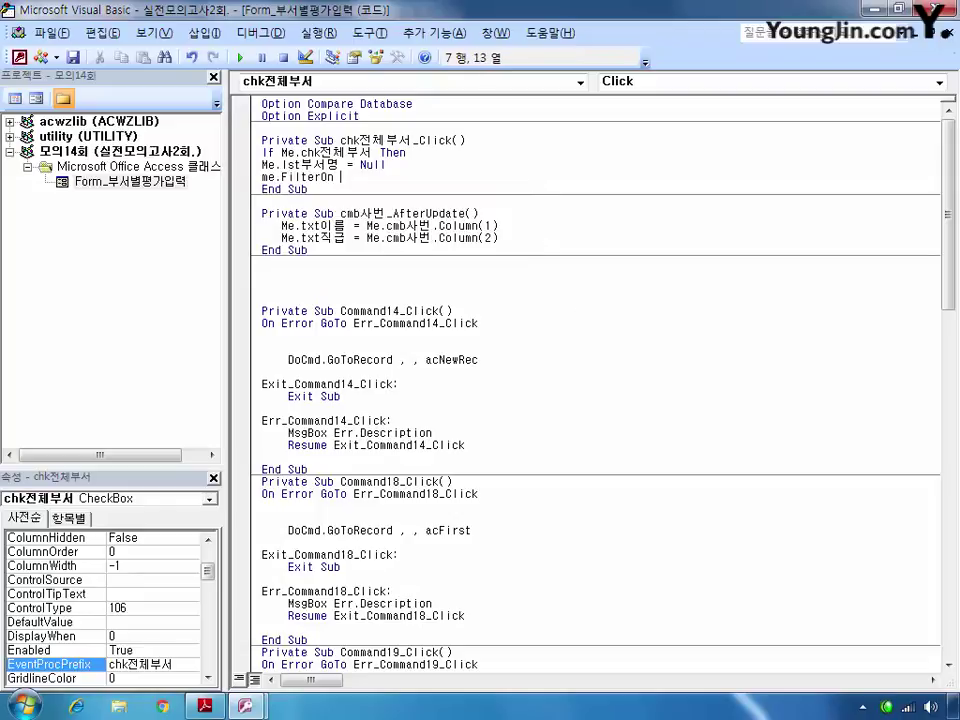
pyautogui.press('Down')
pyautogui.press('Down')
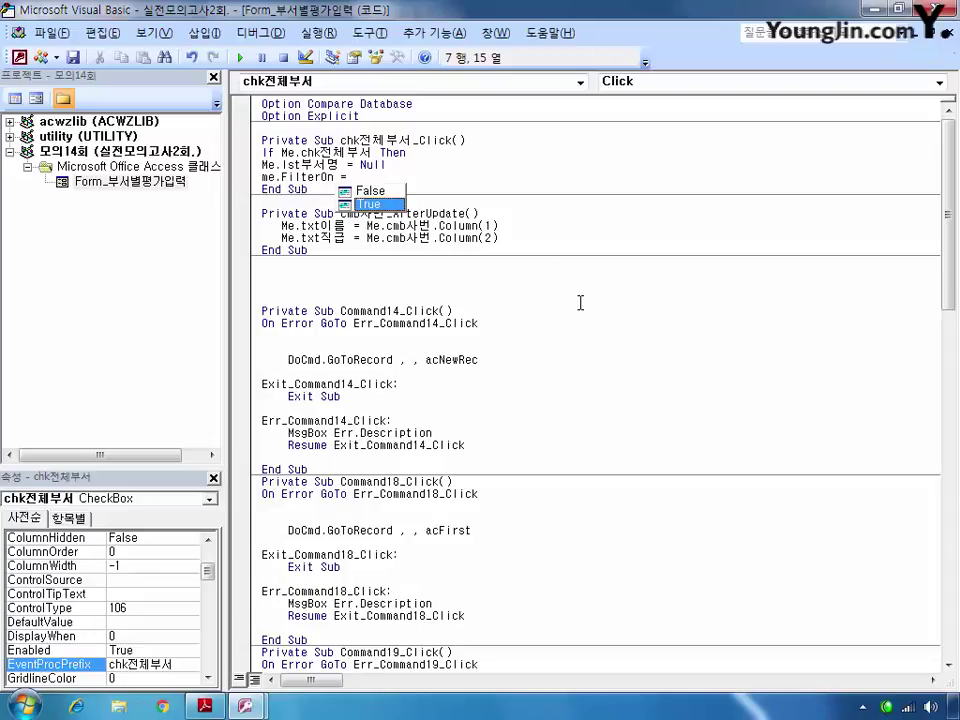
pyautogui.press('Tab')
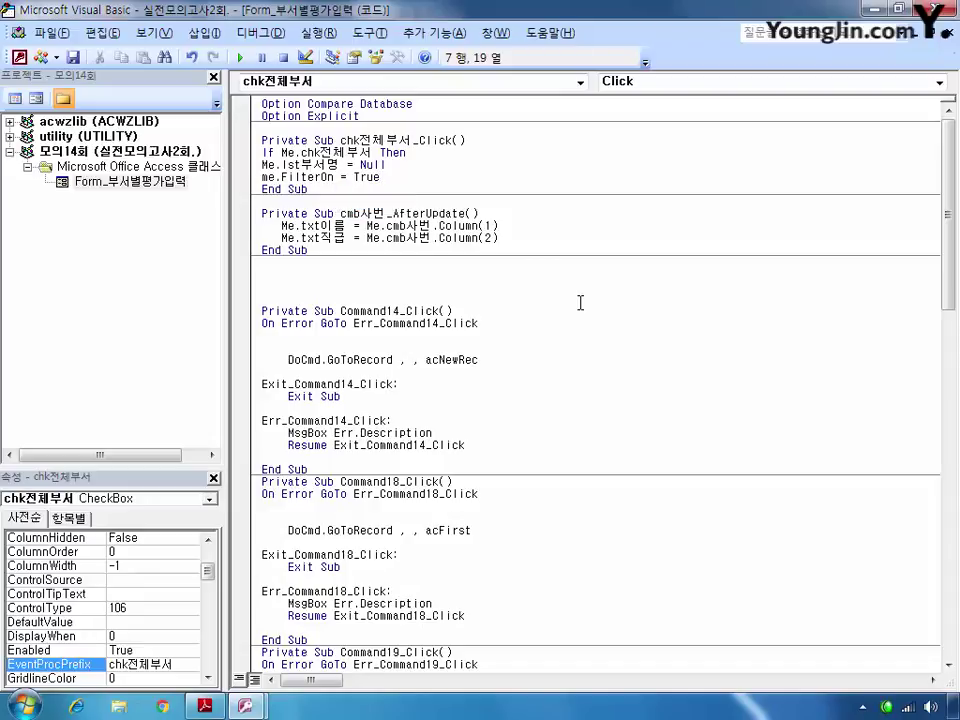
pyautogui.press('BackSpace')
pyautogui.press('BackSpace')
pyautogui.press('BackSpace')
pyautogui.press('BackSpace')
pyautogui.write('false')
pyautogui.press('Return')
pyautogui.write('end if')
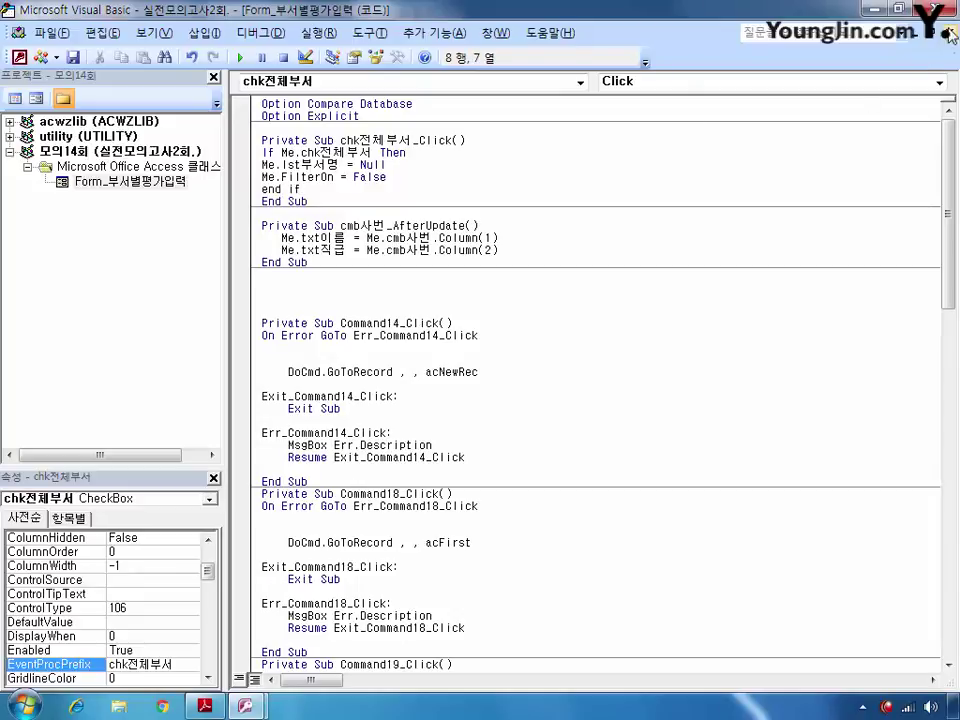
# Step: Return from the code editor to Access and close the 부서별평가입력 form, saving its changes
pyautogui.hotkey('alt', 'F11')
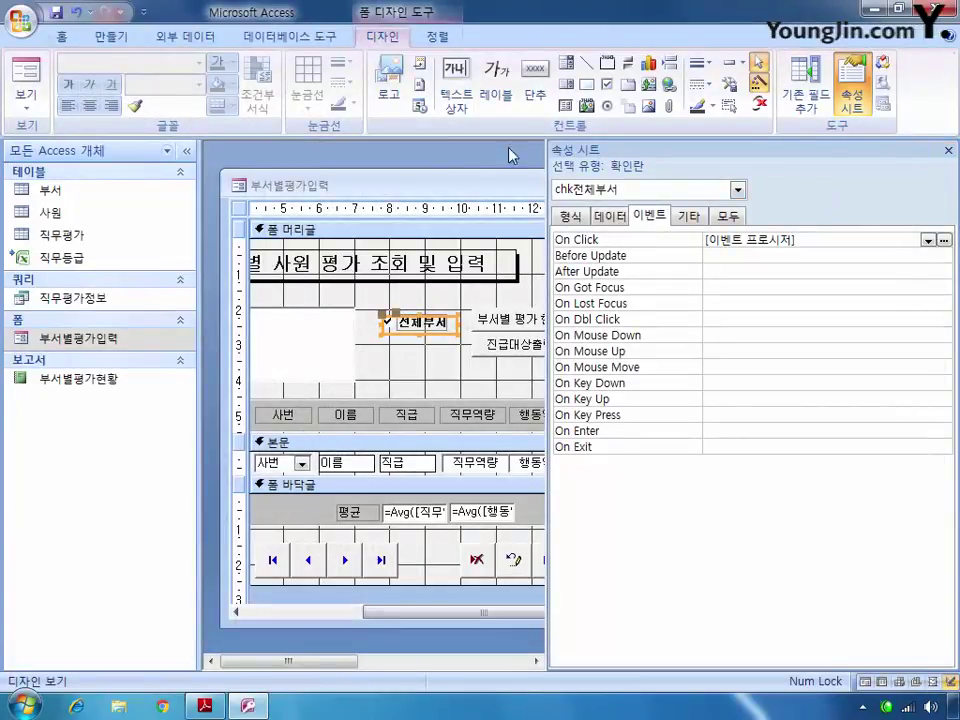
pyautogui.doubleClick(480, 184)
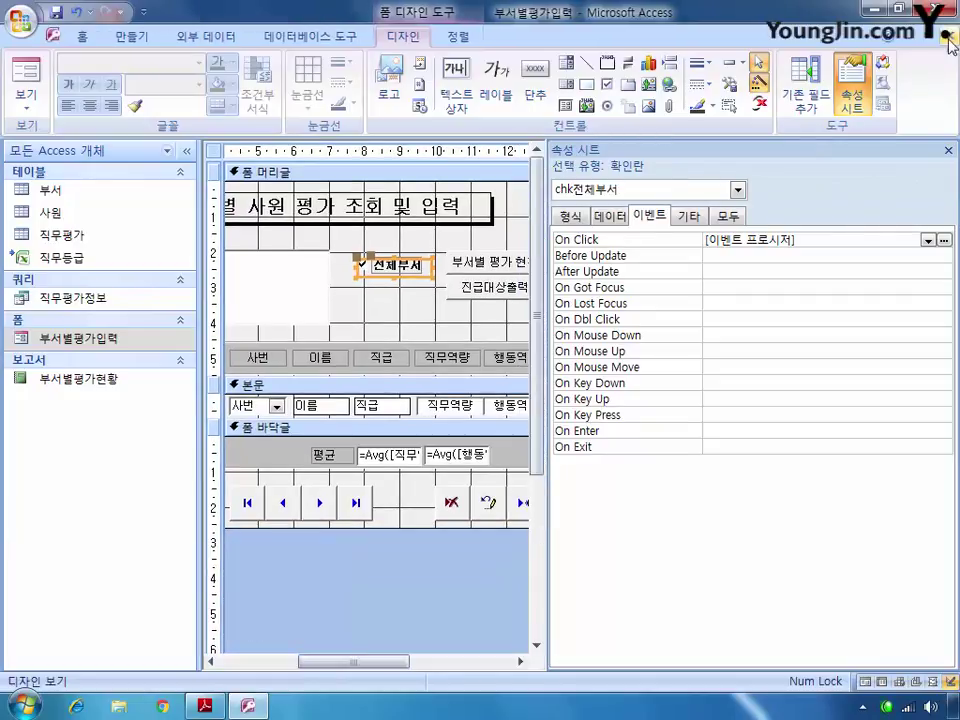
pyautogui.click(944, 37)
pyautogui.click(374, 400)
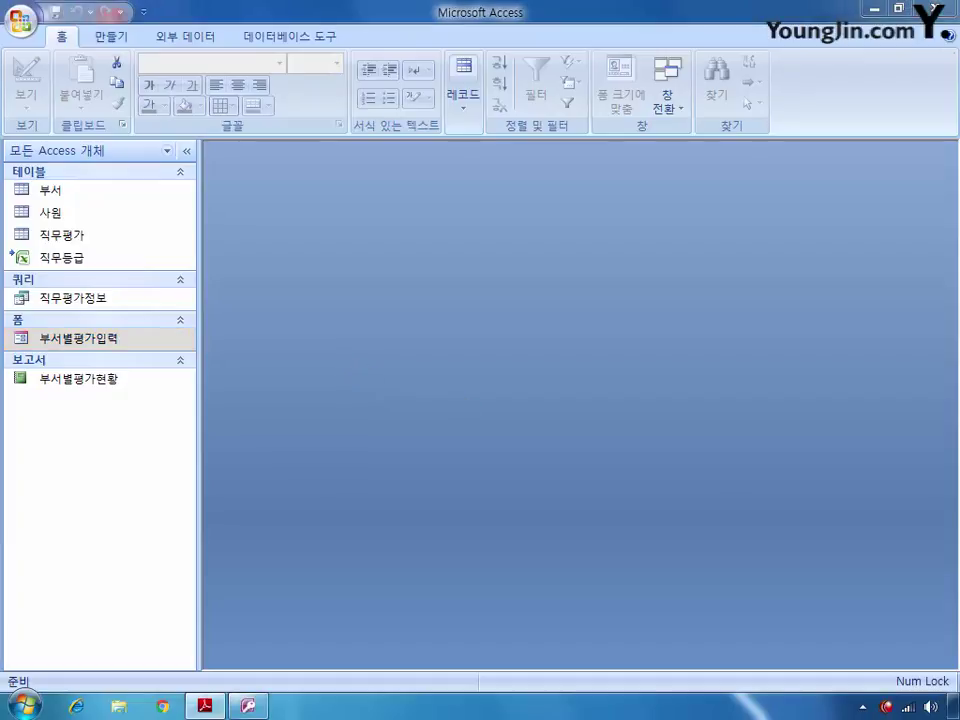
# Step: Open the 부서별평가현황 report in Design view and maximize its window
pyautogui.click(86, 379)
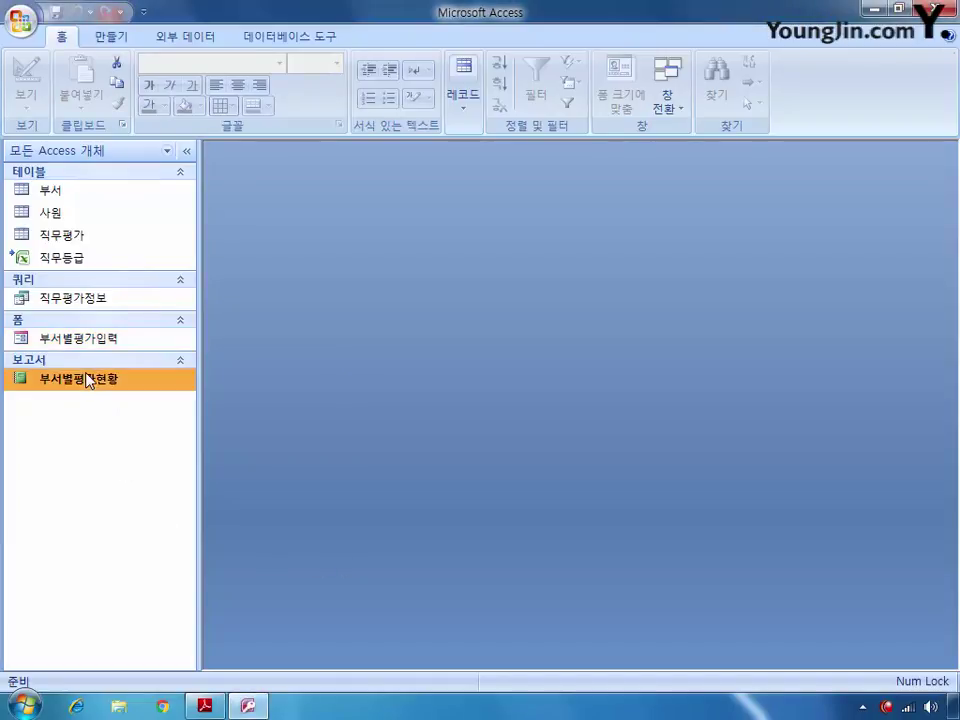
pyautogui.rightClick(89, 381)
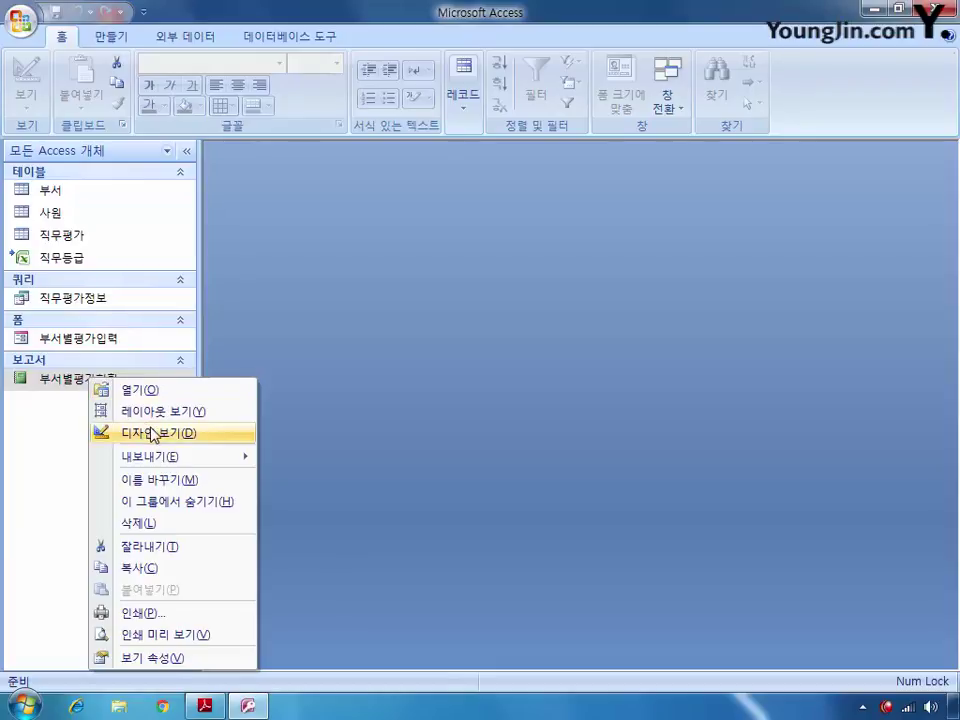
pyautogui.click(130, 433)
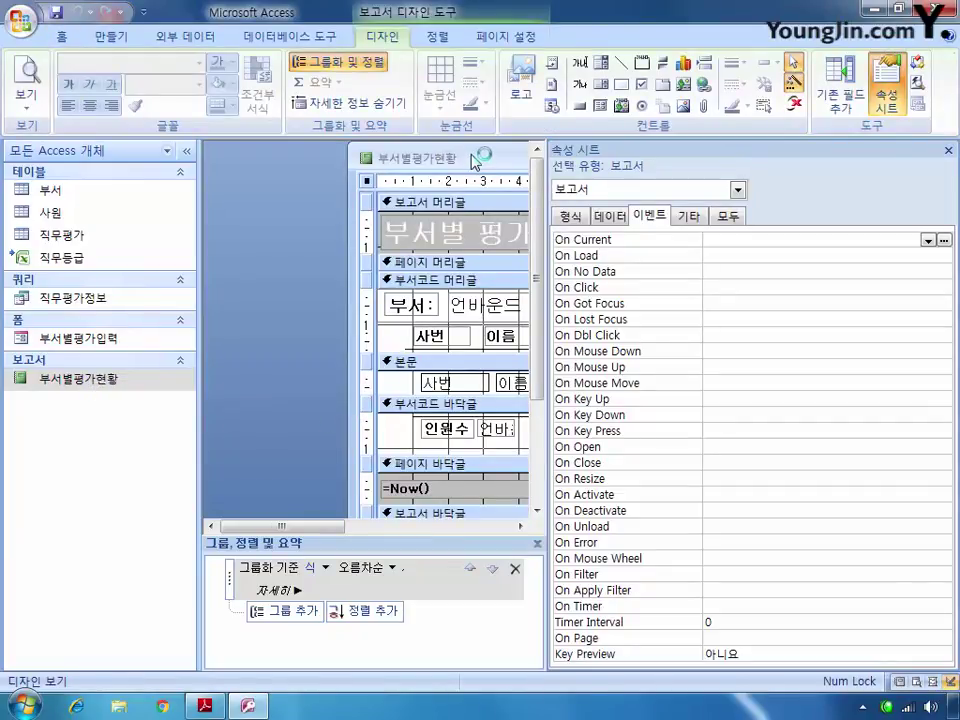
pyautogui.doubleClick(479, 157)
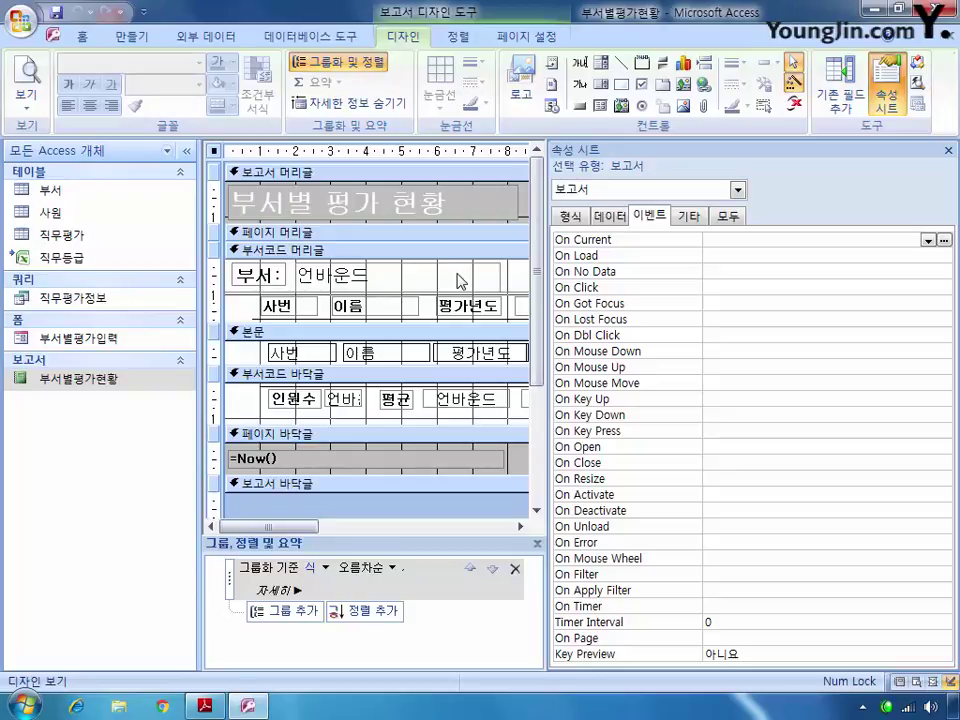
# Step: Set the report's record source (레코드 원본) to the 직무평가정보 query
pyautogui.click(610, 215)
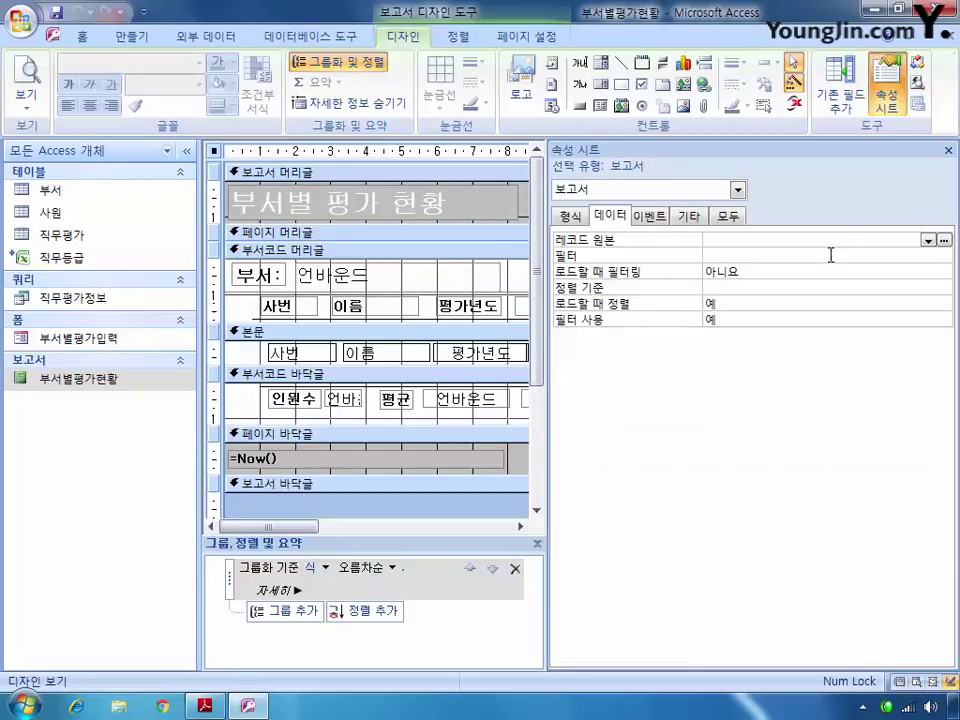
pyautogui.click(928, 241)
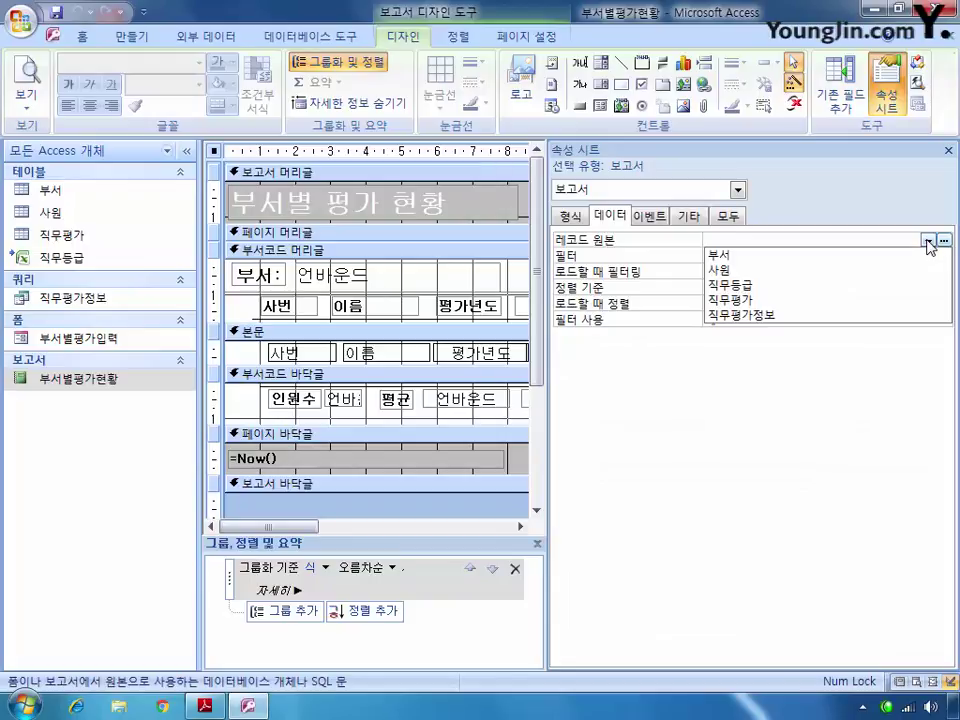
pyautogui.click(828, 318)
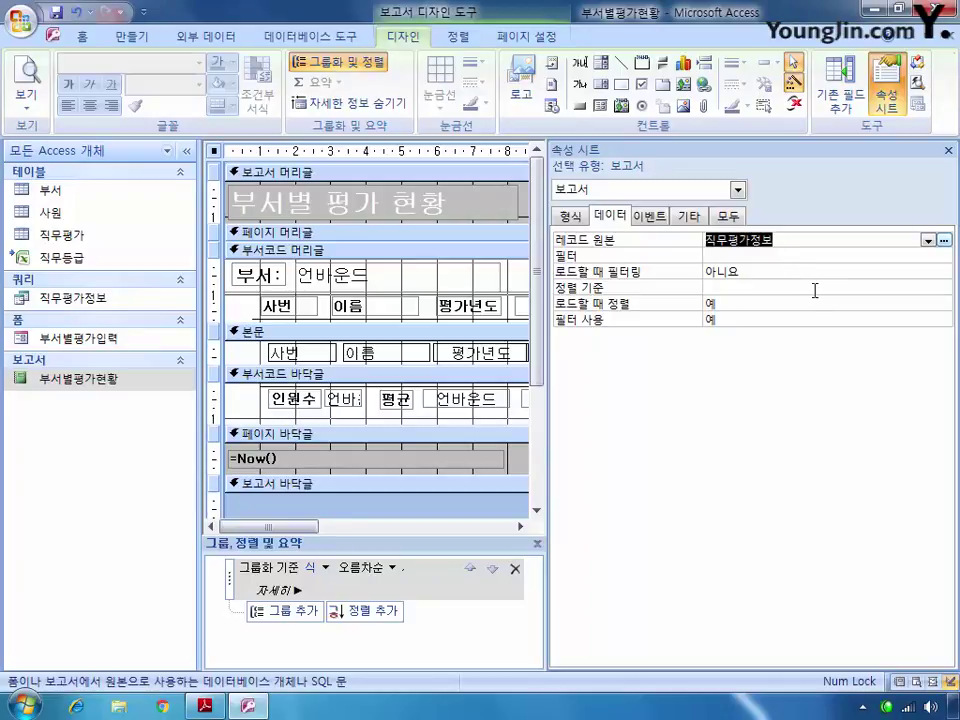
# Step: Group the report by 부서코드 and add a sort level on 평가년도 in ascending order
pyautogui.click(326, 568)
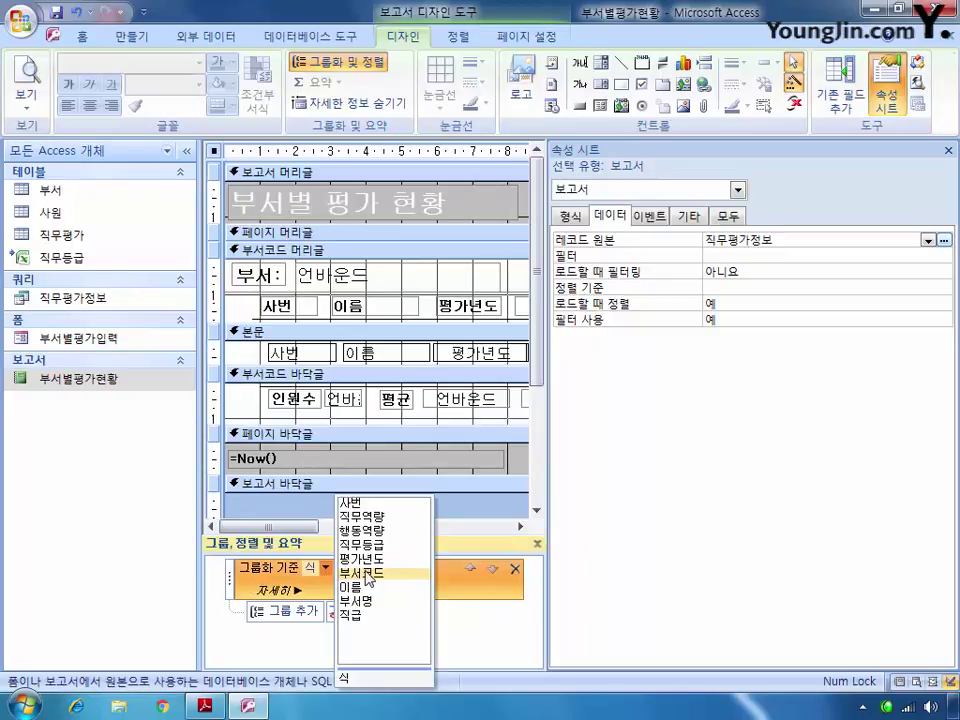
pyautogui.click(368, 575)
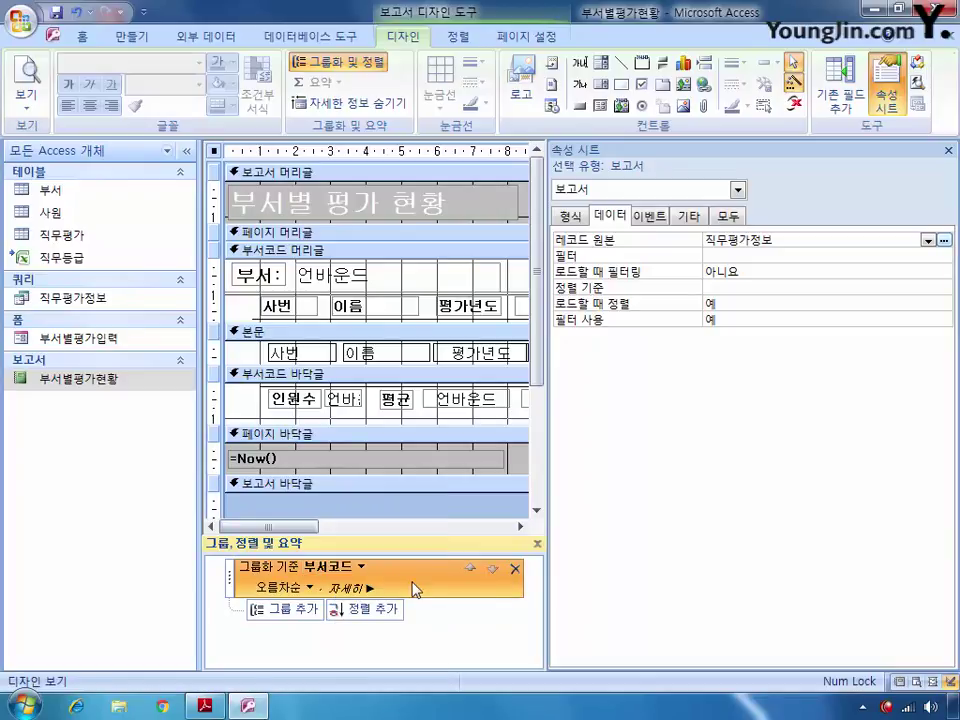
pyautogui.click(365, 608)
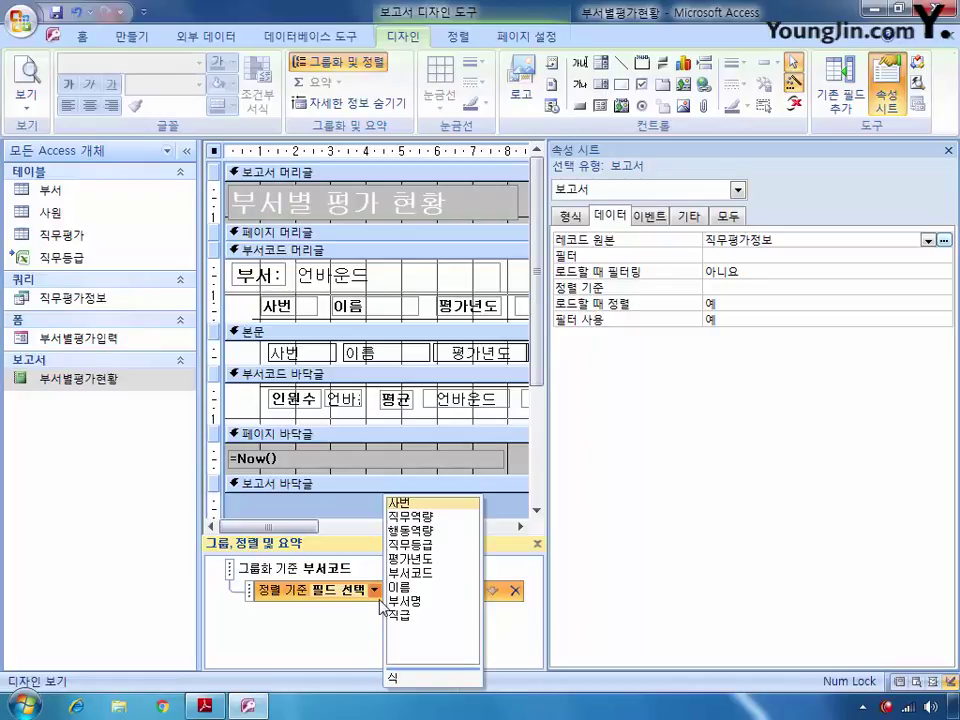
pyautogui.click(410, 558)
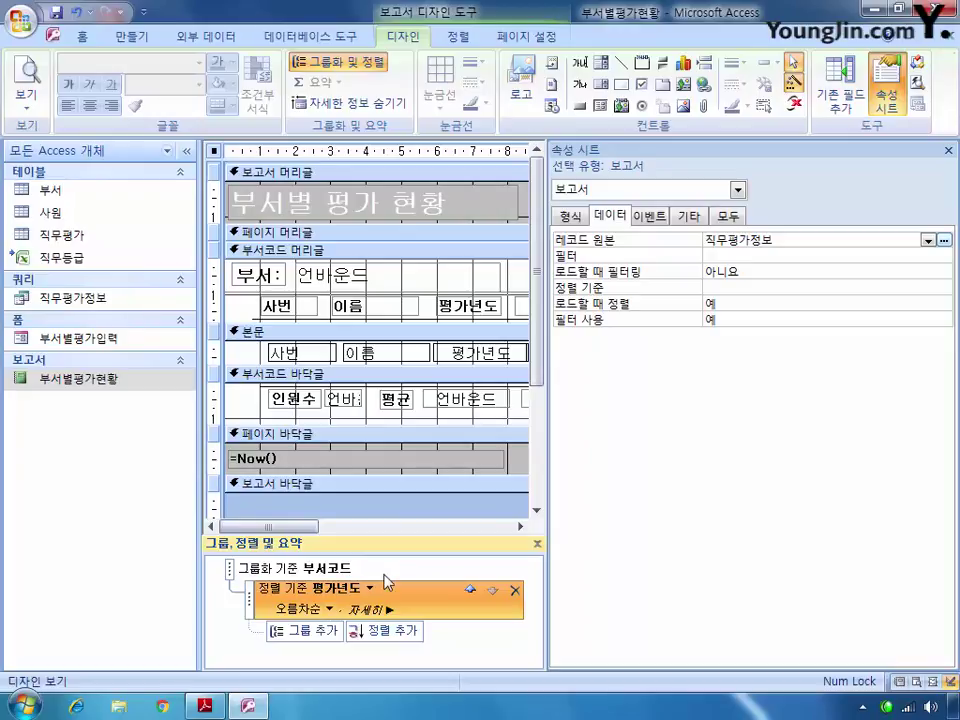
# Step: Set the control source of the txt부서 text box to =[부서명] & "(" & [부서코드] & ")"
pyautogui.click(737, 189)
pyautogui.scroll(-5, 740, 250)
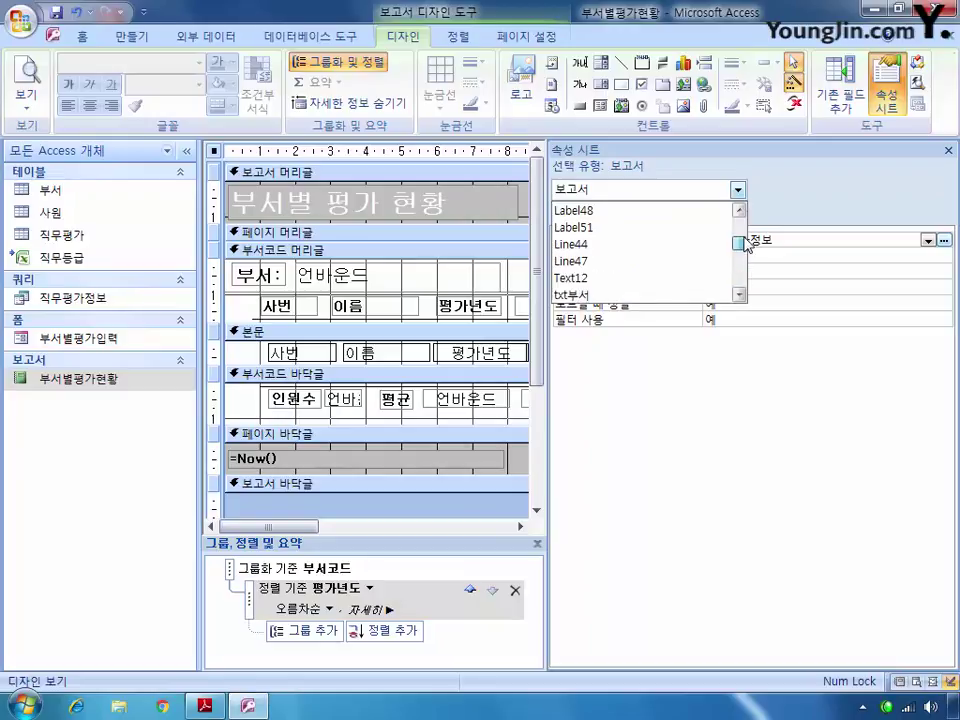
pyautogui.scroll(1, 649, 219)
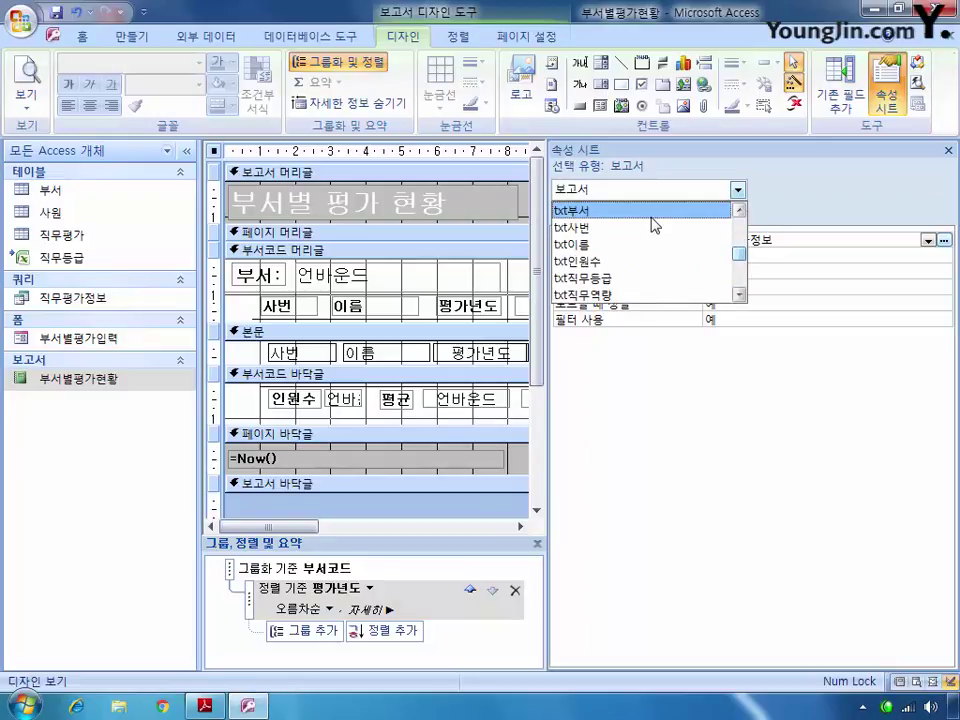
pyautogui.click(649, 212)
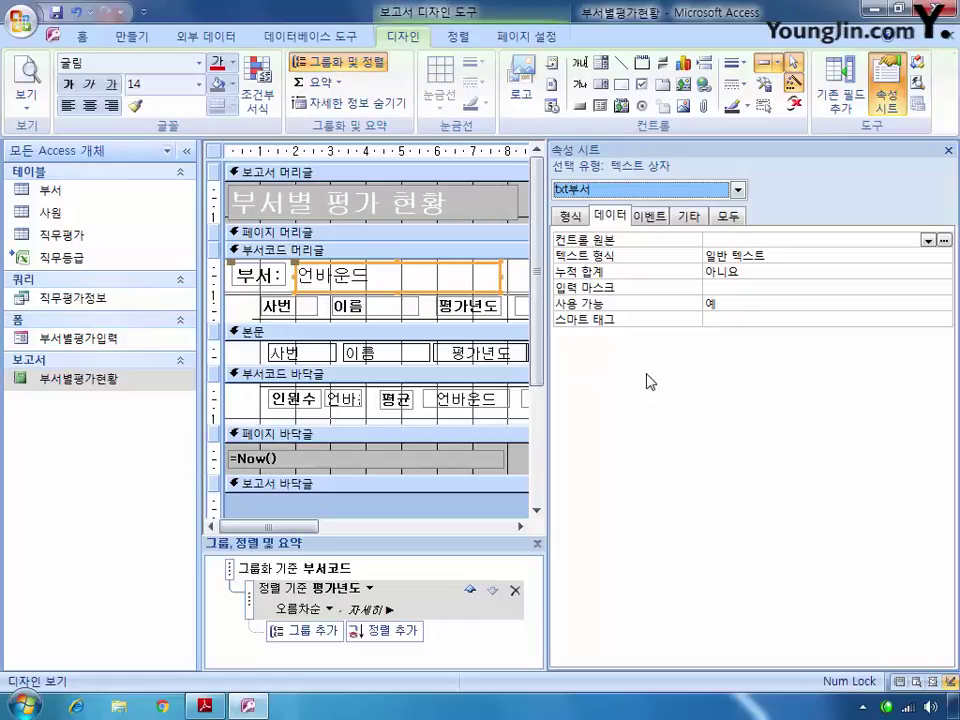
pyautogui.click(733, 238)
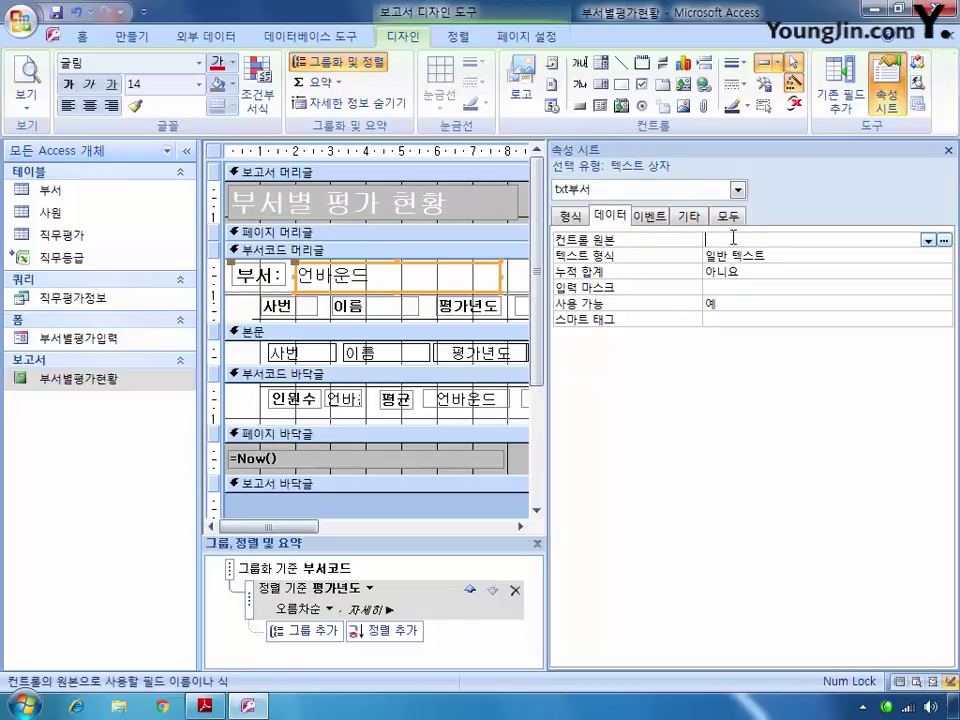
pyautogui.write('=[부서코')
pyautogui.write(']')
pyautogui.write(' & "("')
pyautogui.write(' &')
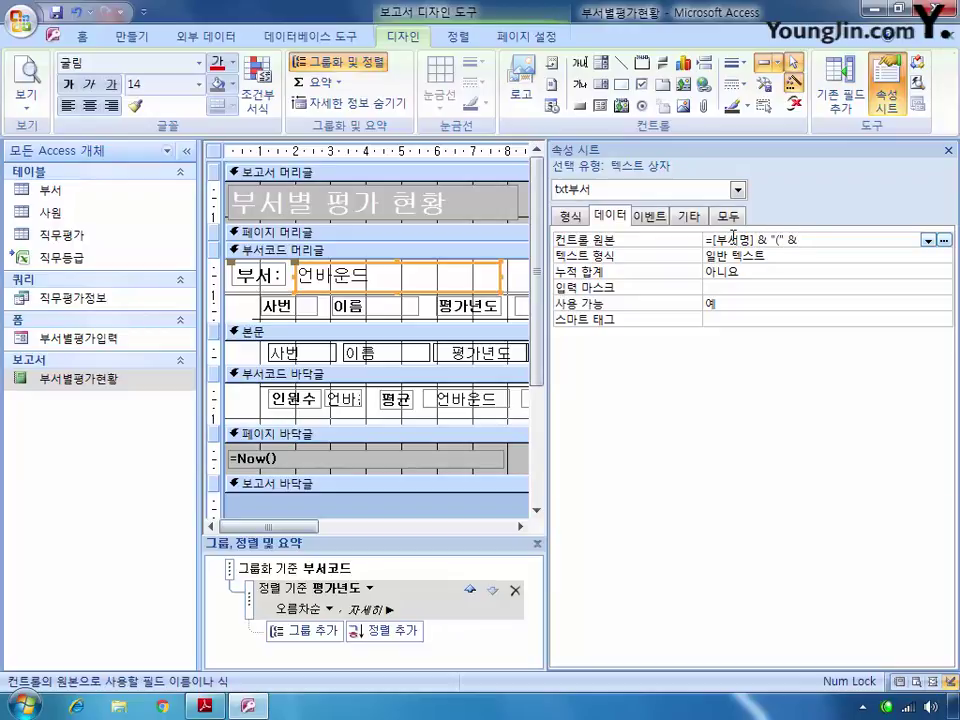
pyautogui.write(' [부서코드] & ")"')
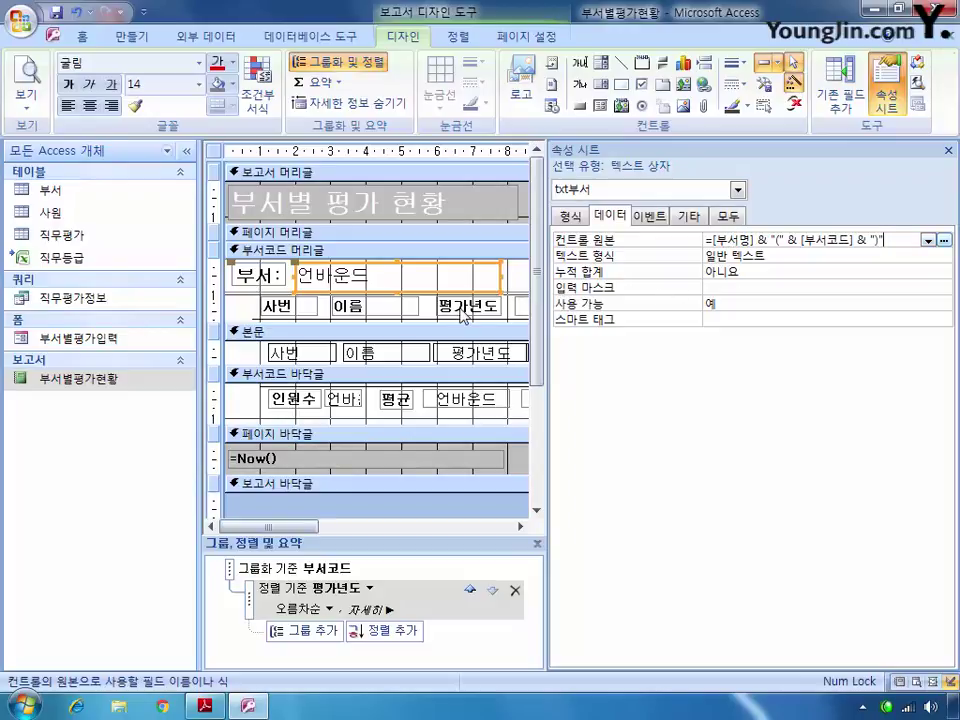
# Step: Set the border style (테두리 스타일) of all controls in the detail (본문) section to 투명
pyautogui.click(213, 350)
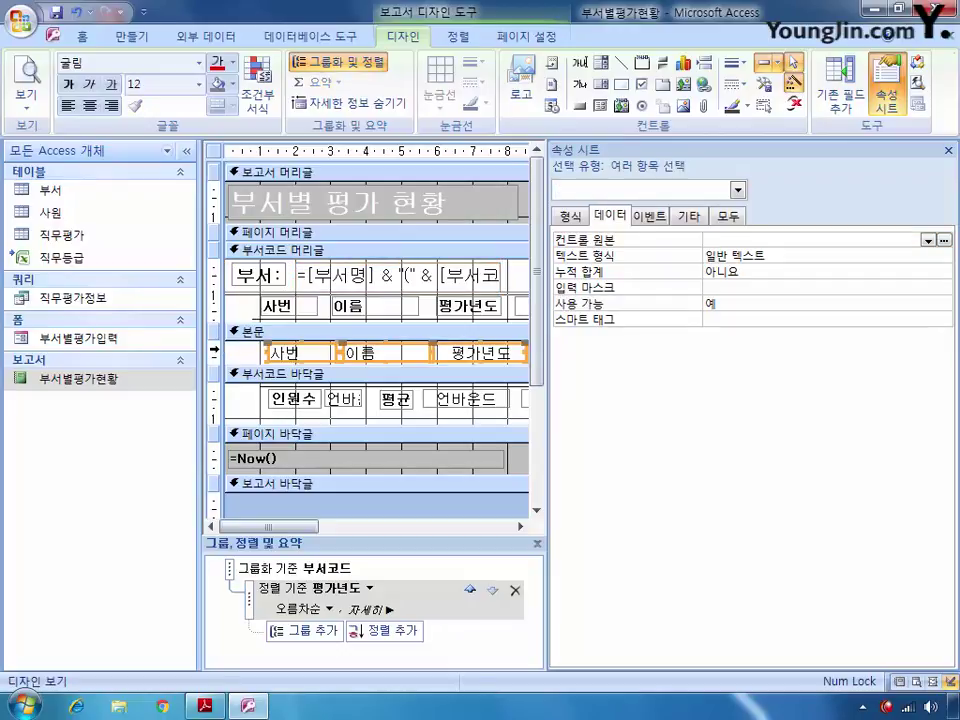
pyautogui.click(568, 217)
pyautogui.click(712, 383)
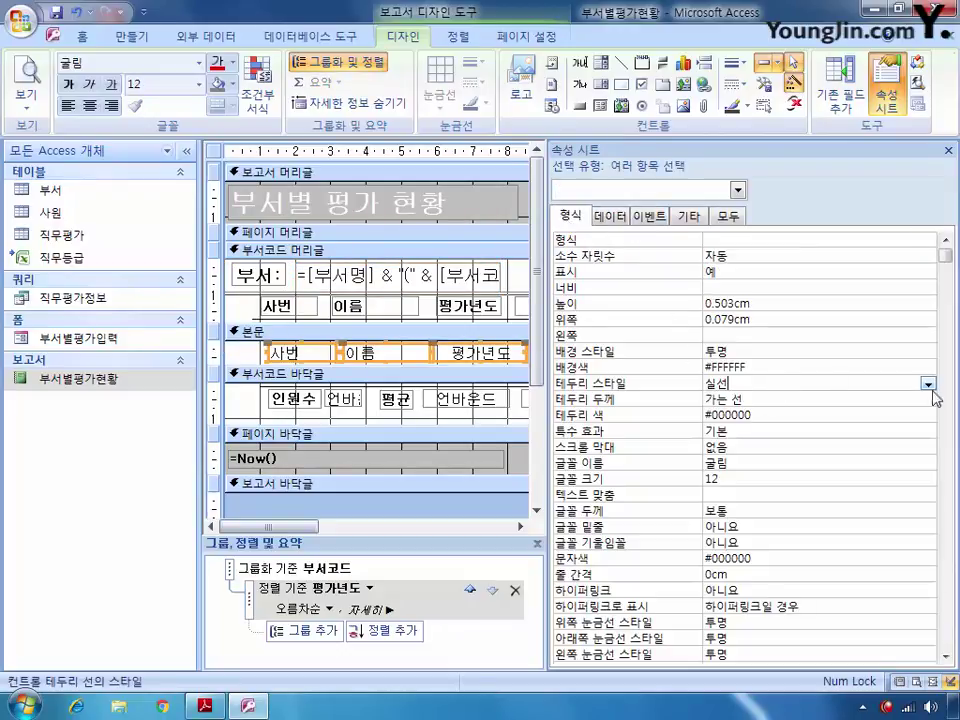
pyautogui.click(929, 383)
pyautogui.click(857, 397)
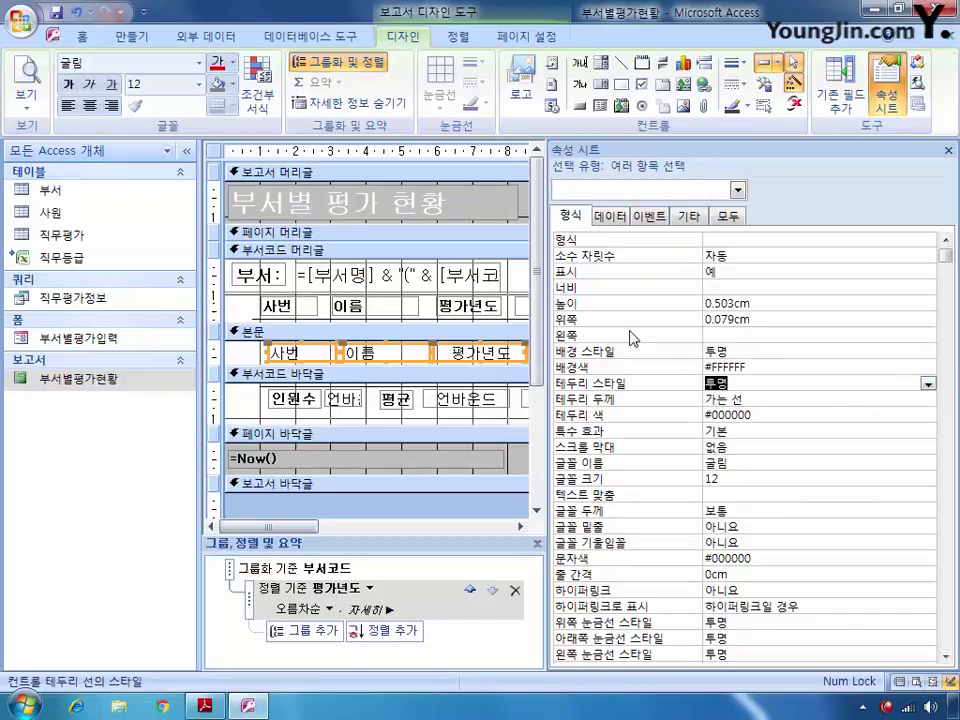
# Step: Set the control source of the txt인원수 text box to =Count(*)
pyautogui.click(735, 189)
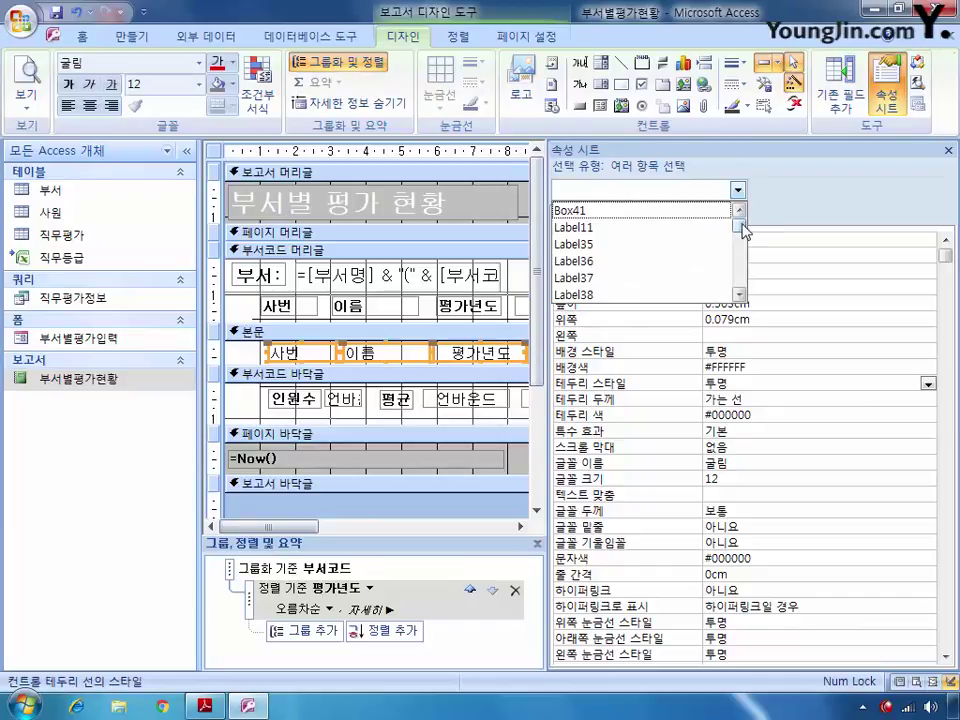
pyautogui.moveTo(739, 212); pyautogui.dragTo(678, 251)
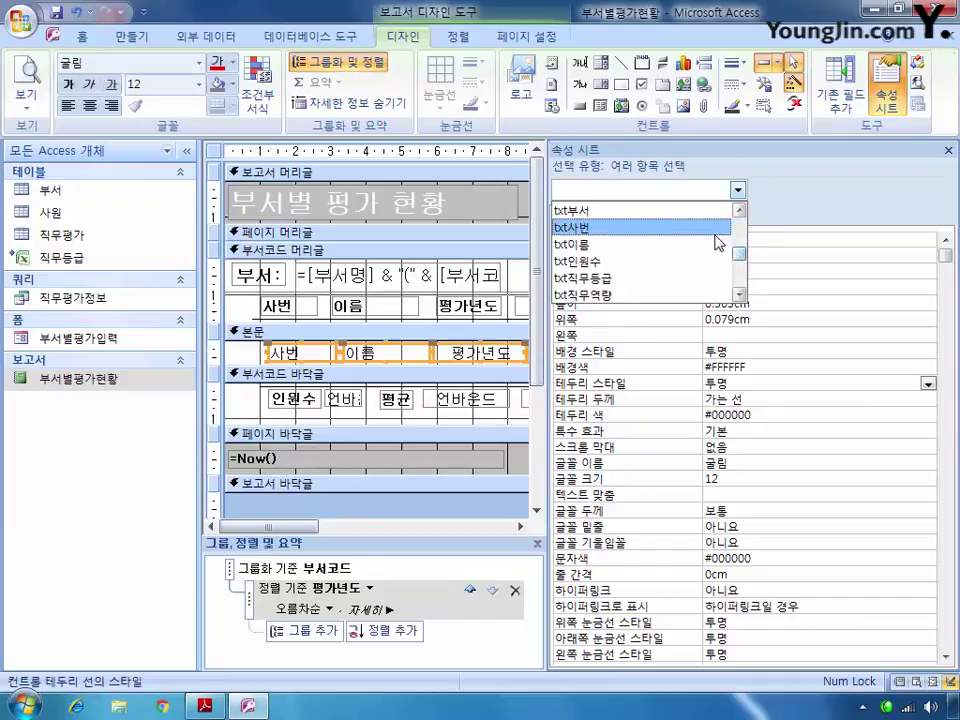
pyautogui.click(712, 260)
pyautogui.click(610, 216)
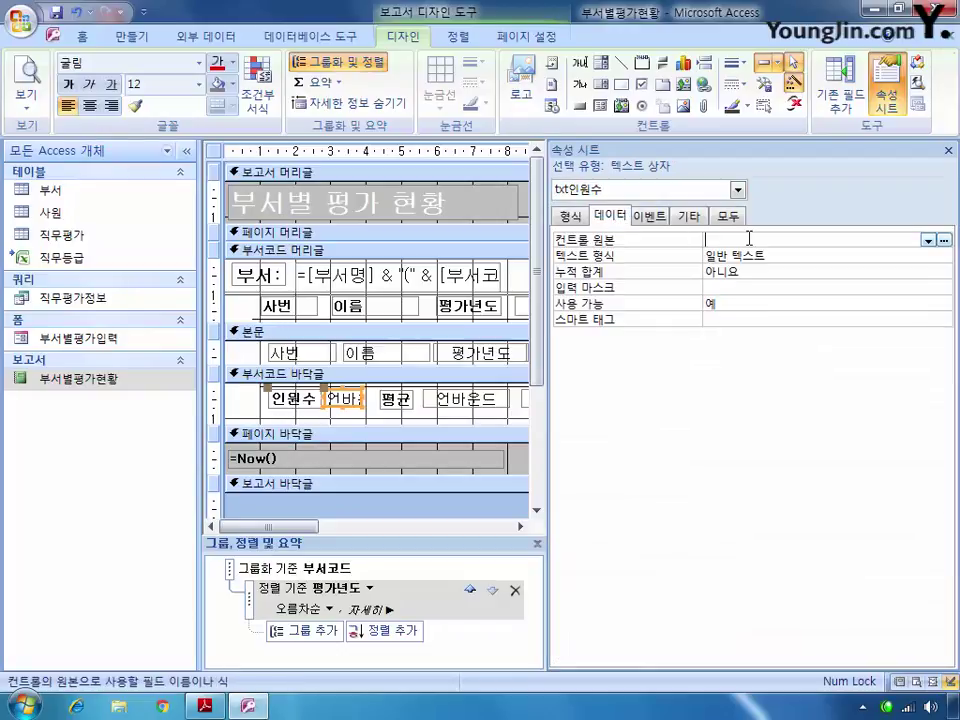
pyautogui.click(748, 238)
pyautogui.press('BackSpace')
pyautogui.write('=count')
pyautogui.write('*)')
# Step: Set the control source of the txt평균직무역량 text box to =avg([직무역량])
pyautogui.click(737, 189)
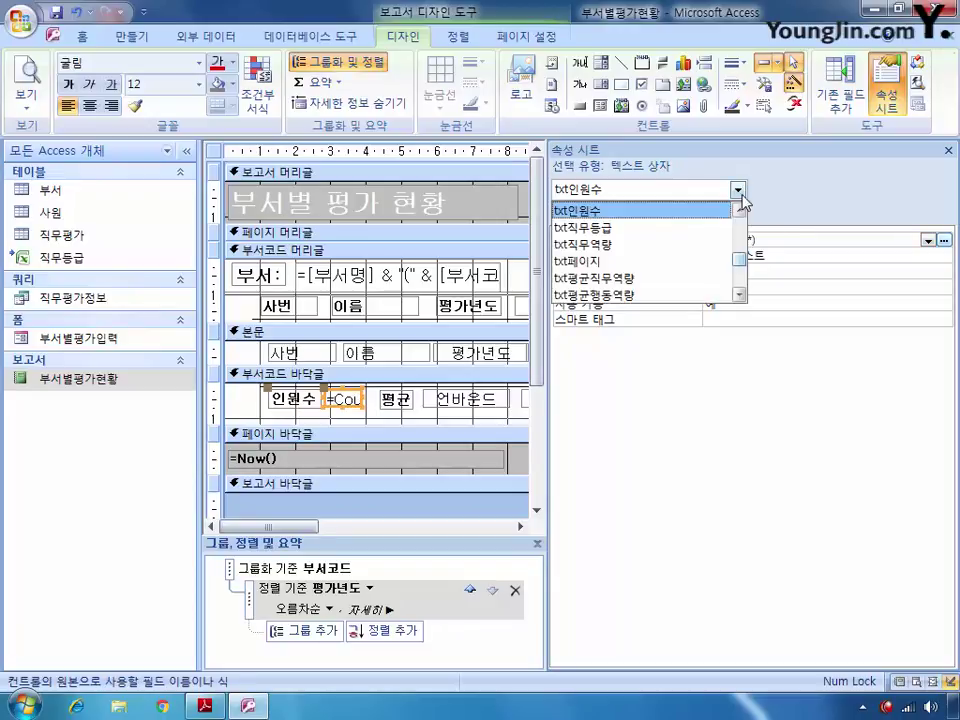
pyautogui.click(740, 294)
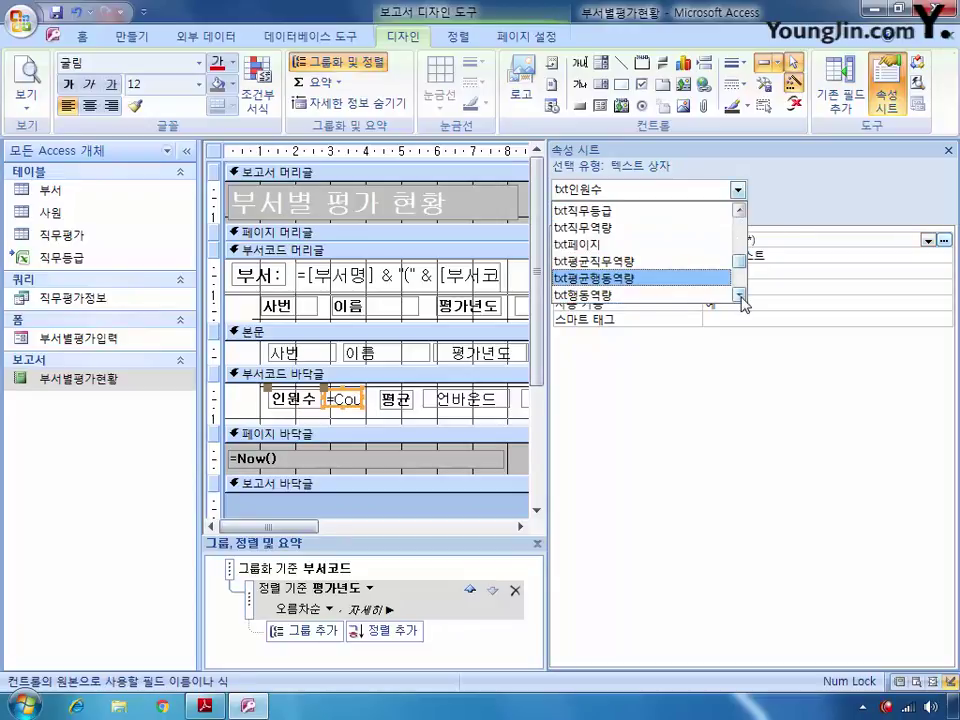
pyautogui.click(740, 294)
pyautogui.click(740, 294)
pyautogui.click(740, 209)
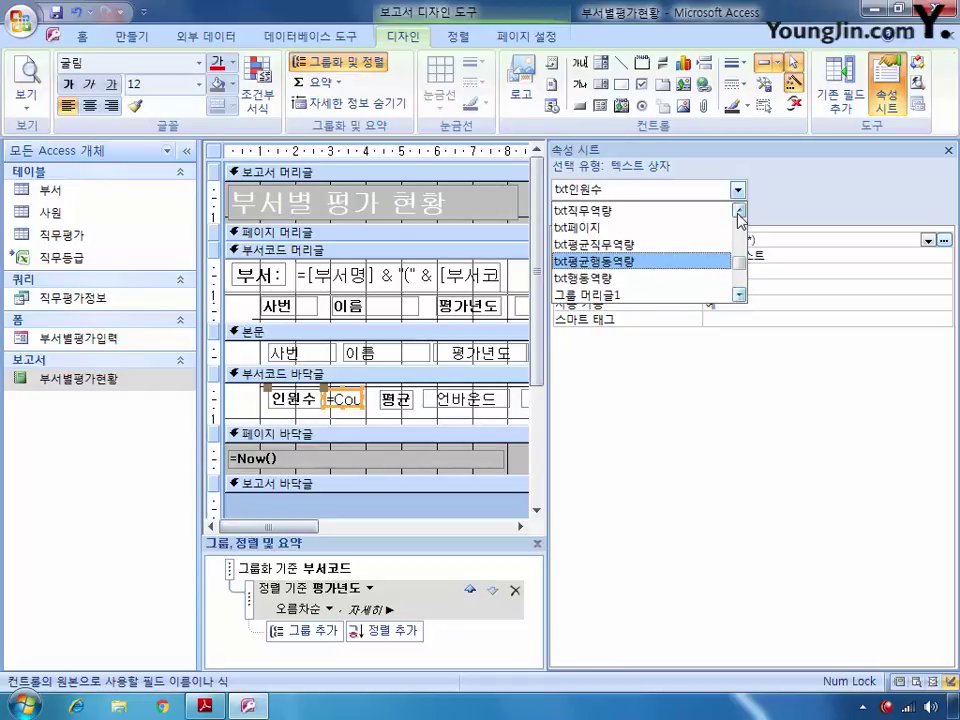
pyautogui.click(740, 209)
pyautogui.click(740, 209)
pyautogui.click(740, 209)
pyautogui.click(740, 209)
pyautogui.click(740, 209)
pyautogui.click(740, 209)
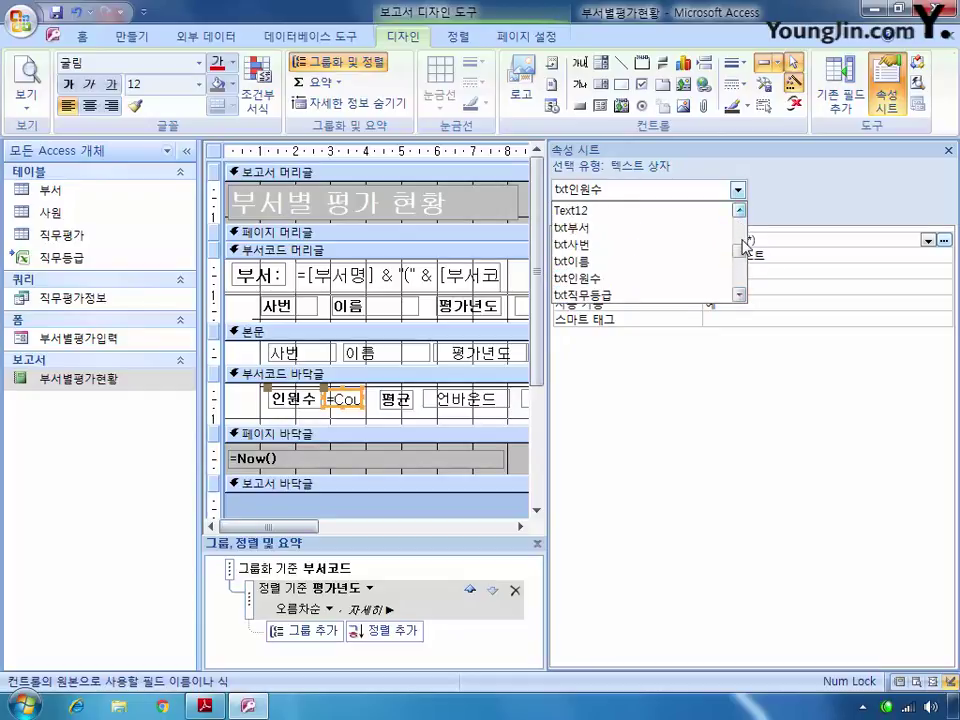
pyautogui.click(740, 294)
pyautogui.click(740, 294)
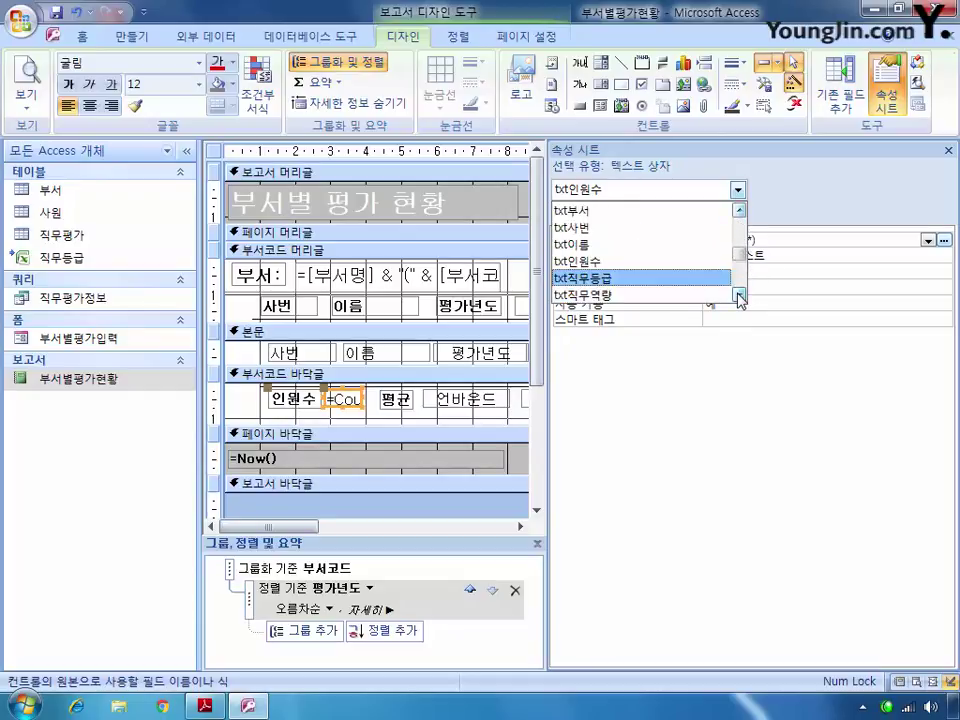
pyautogui.click(740, 294)
pyautogui.click(740, 294)
pyautogui.click(671, 279)
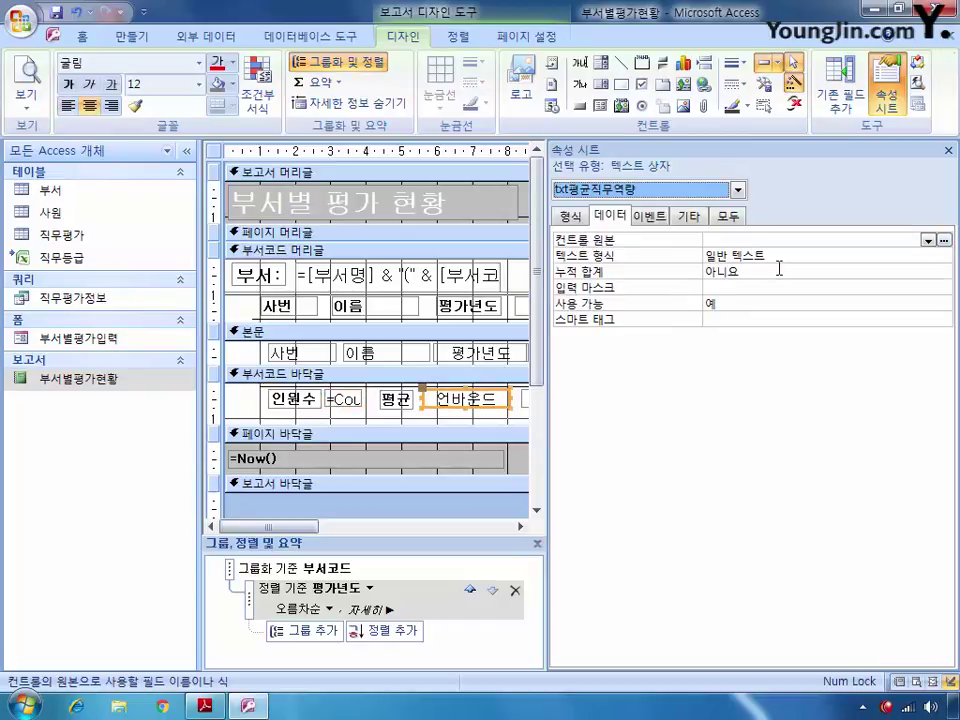
pyautogui.click(734, 241)
pyautogui.write('=avg')
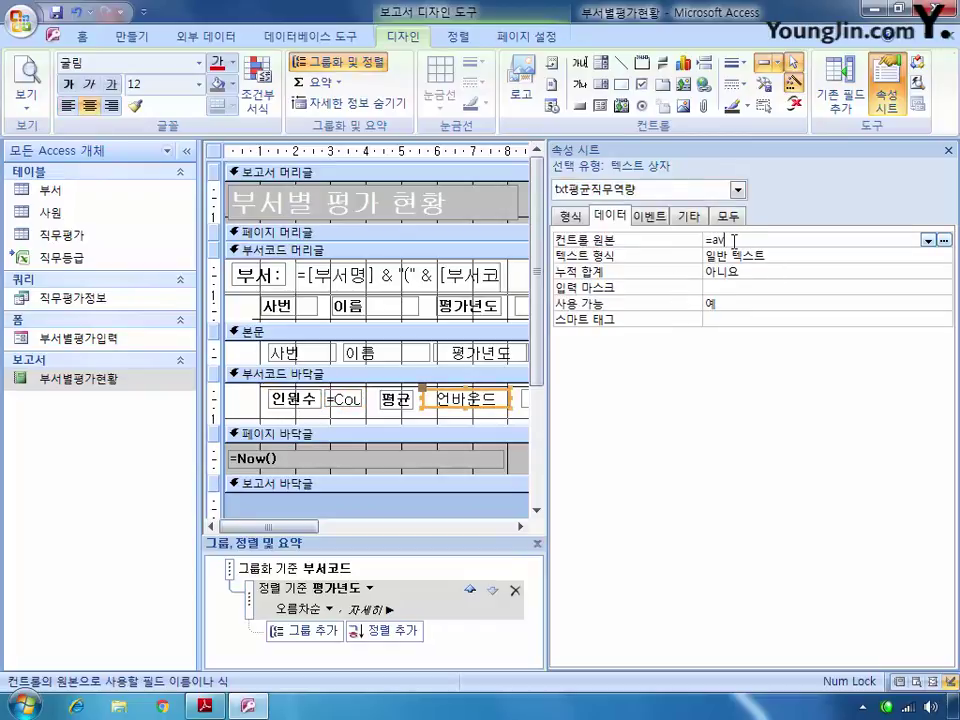
pyautogui.write('([직무역')
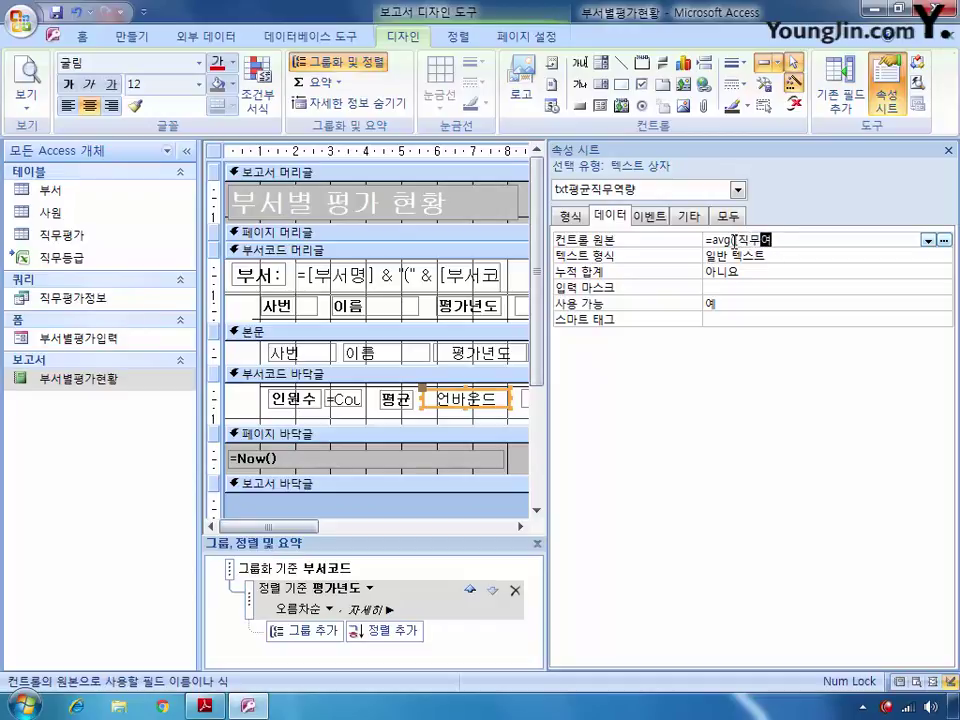
pyautogui.write('량])')
# Step: Set the control source of the txt평균행동역량 text box to the average of the 행동역량 field, using avg([행동역량])
pyautogui.click(738, 192)
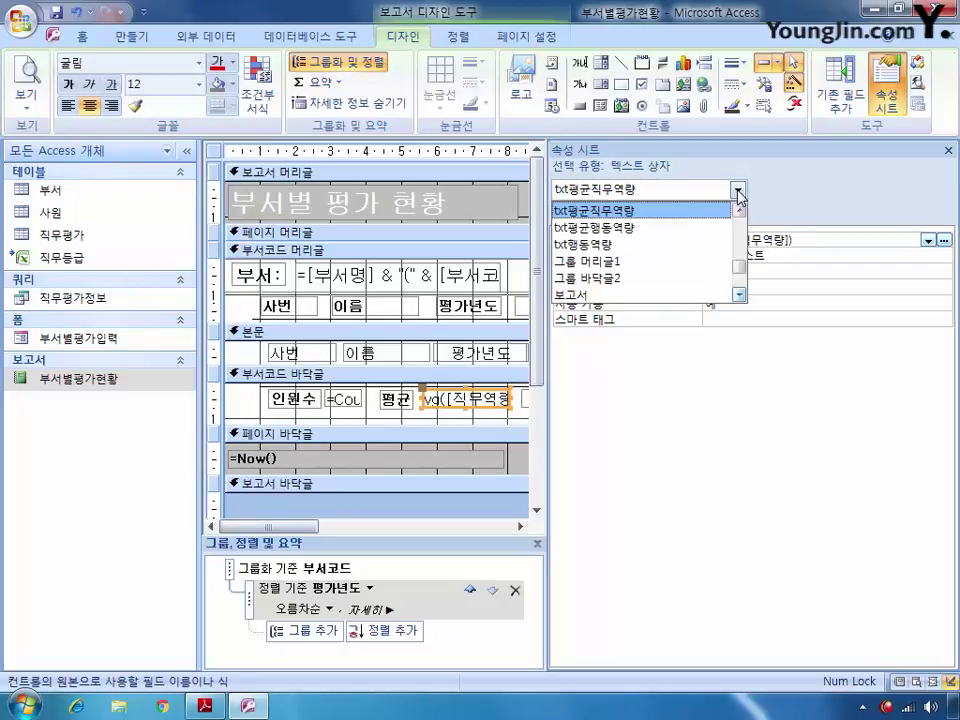
pyautogui.click(690, 229)
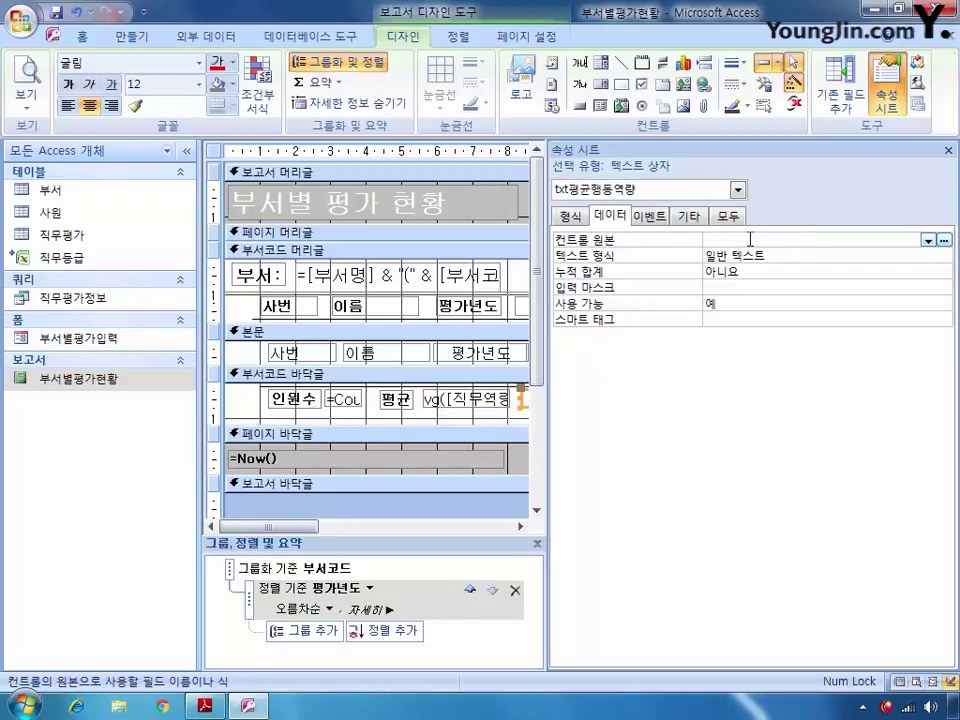
pyautogui.write('=avg([행동')
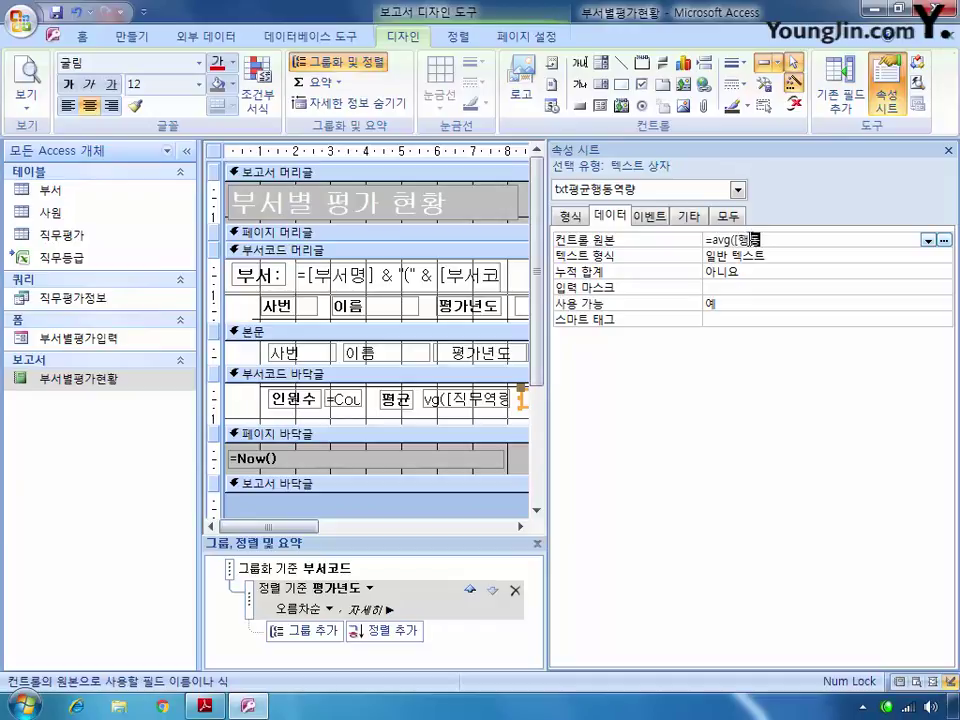
pyautogui.write('역량')
# Step: Close the 부서별평가현황 report and open the 부서별평가입력 form in Design view
pyautogui.click(948, 36)
pyautogui.click(457, 400)
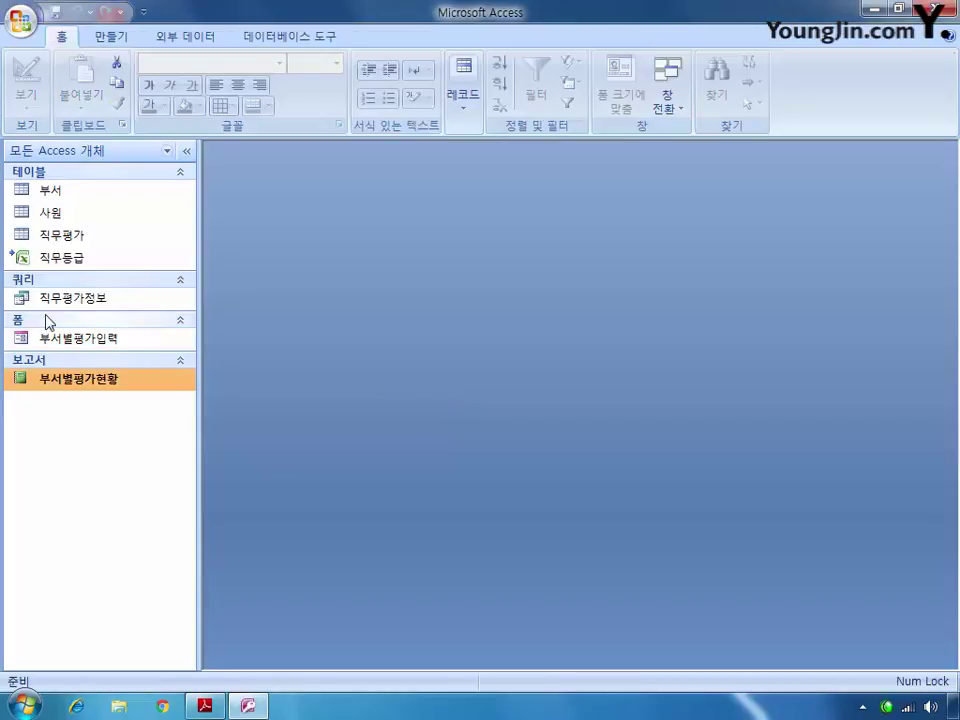
pyautogui.rightClick(84, 338)
pyautogui.click(140, 390)
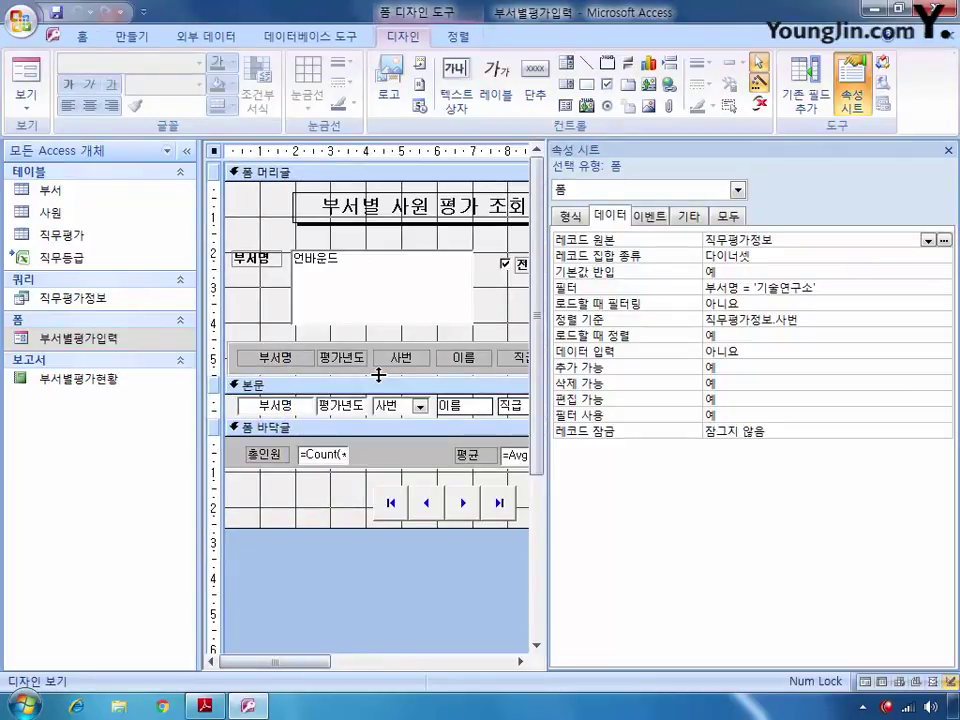
# Step: Create an event procedure for the On Click event of the lst부서명 list box and open its code
pyautogui.click(737, 190)
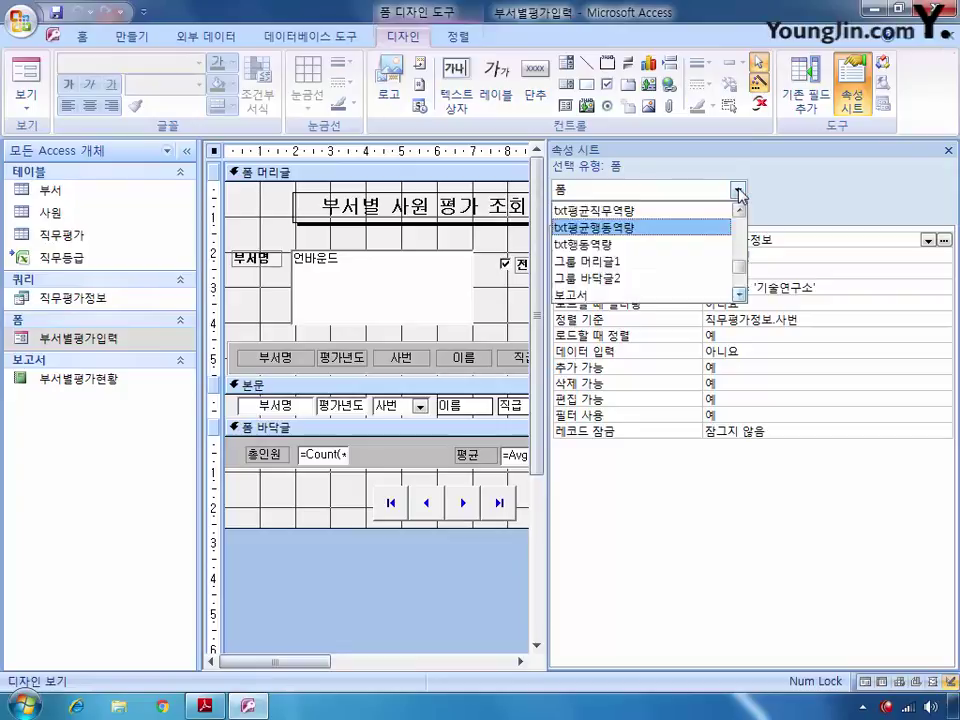
pyautogui.moveTo(742, 278)
pyautogui.mouseDown()
pyautogui.moveTo(745, 253)
pyautogui.moveTo(742, 262)
pyautogui.mouseUp()
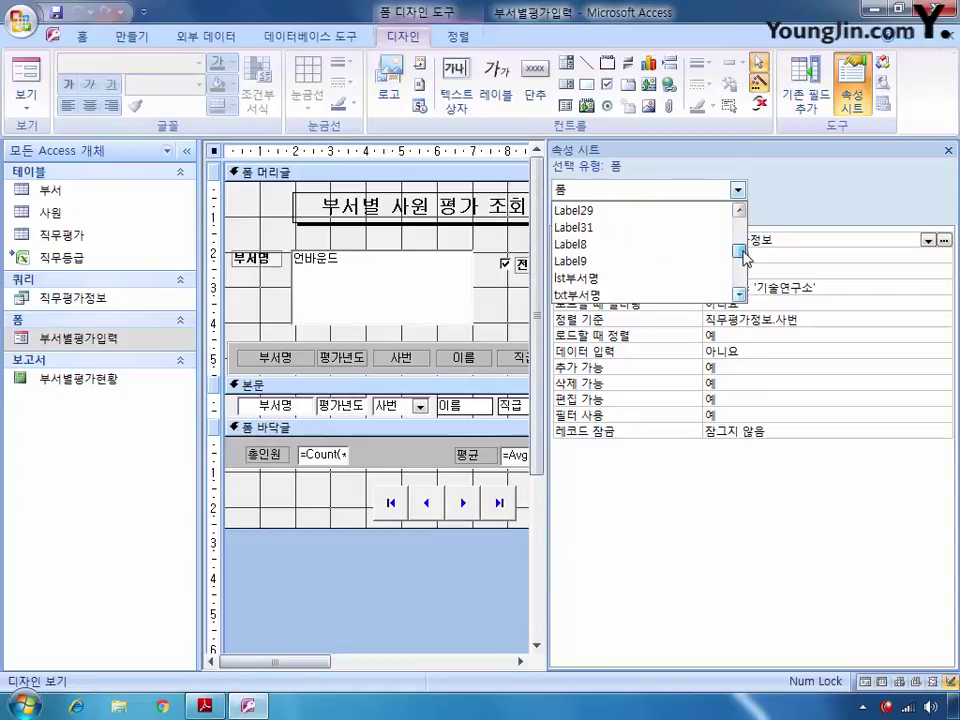
pyautogui.click(675, 274)
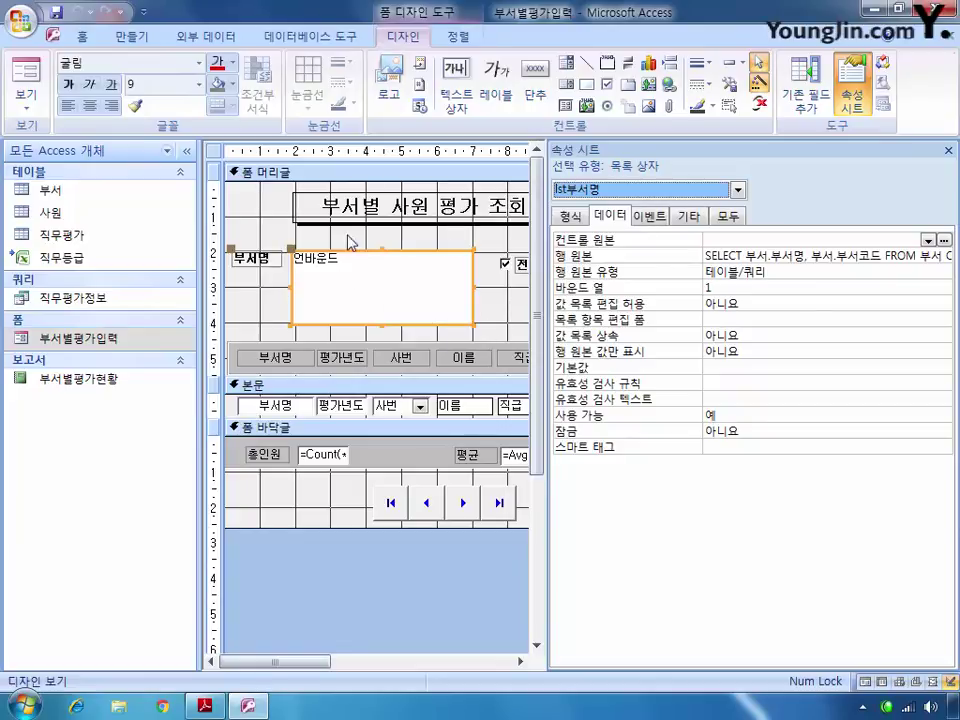
pyautogui.click(660, 218)
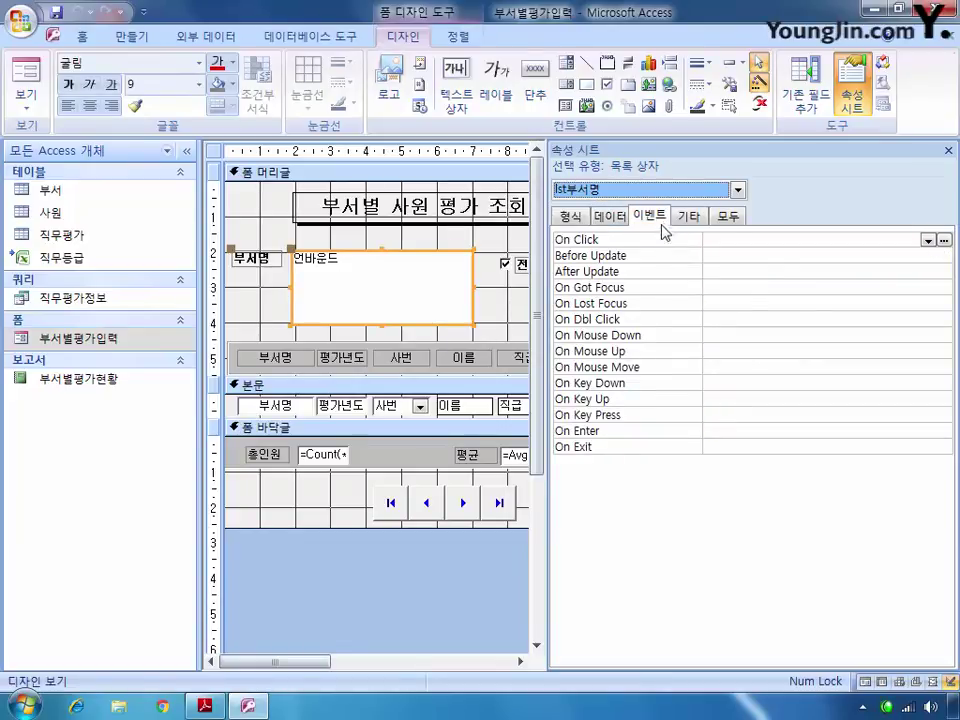
pyautogui.click(767, 239)
pyautogui.click(928, 240)
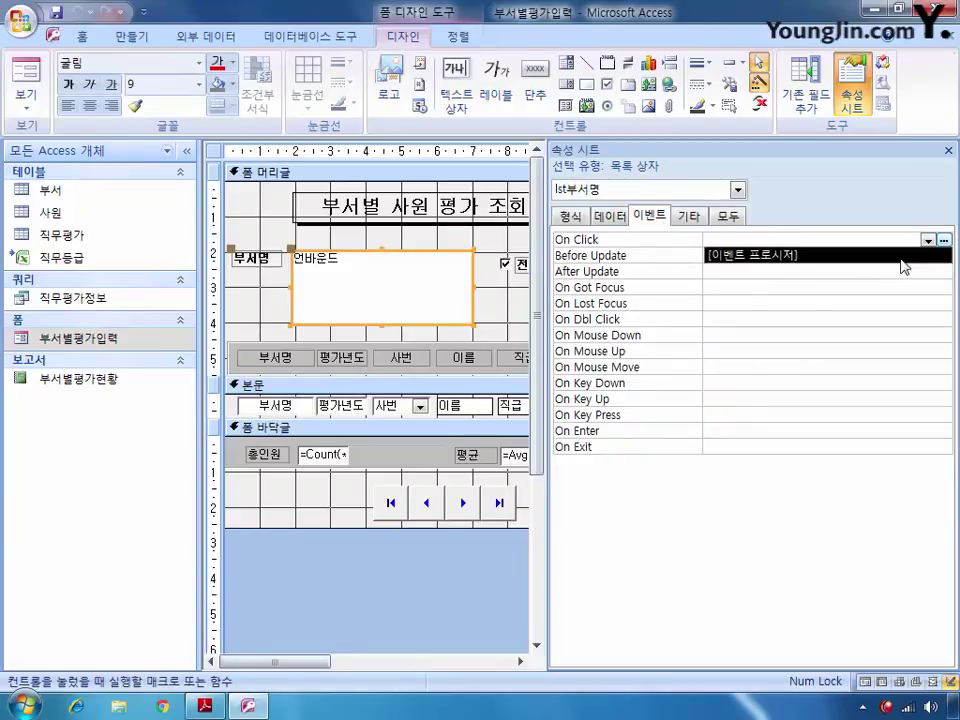
pyautogui.click(902, 266)
pyautogui.click(943, 240)
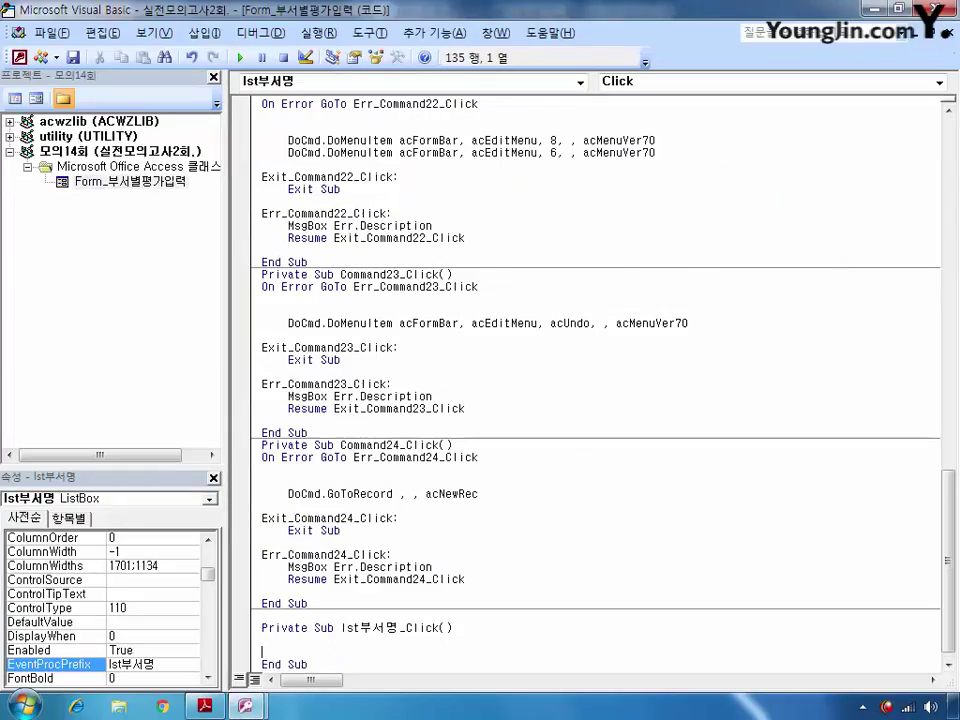
# Step: In the lst부서명_Click procedure, add the line Me.Filter = "부서명 = '" & lst부서명 & "'"
pyautogui.press('Return')
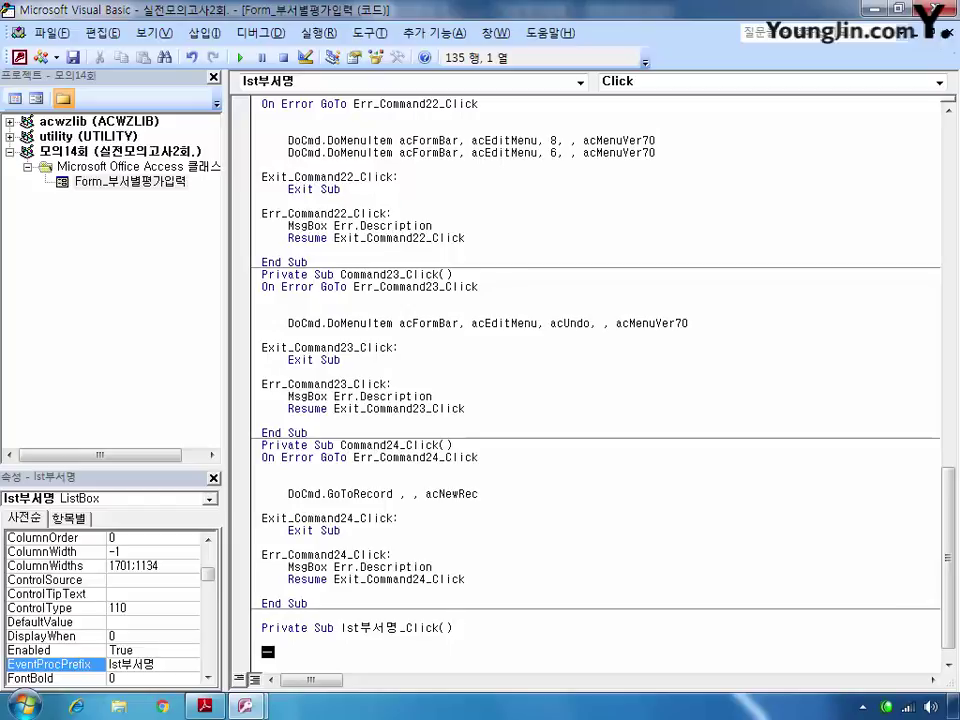
pyautogui.write('me.')
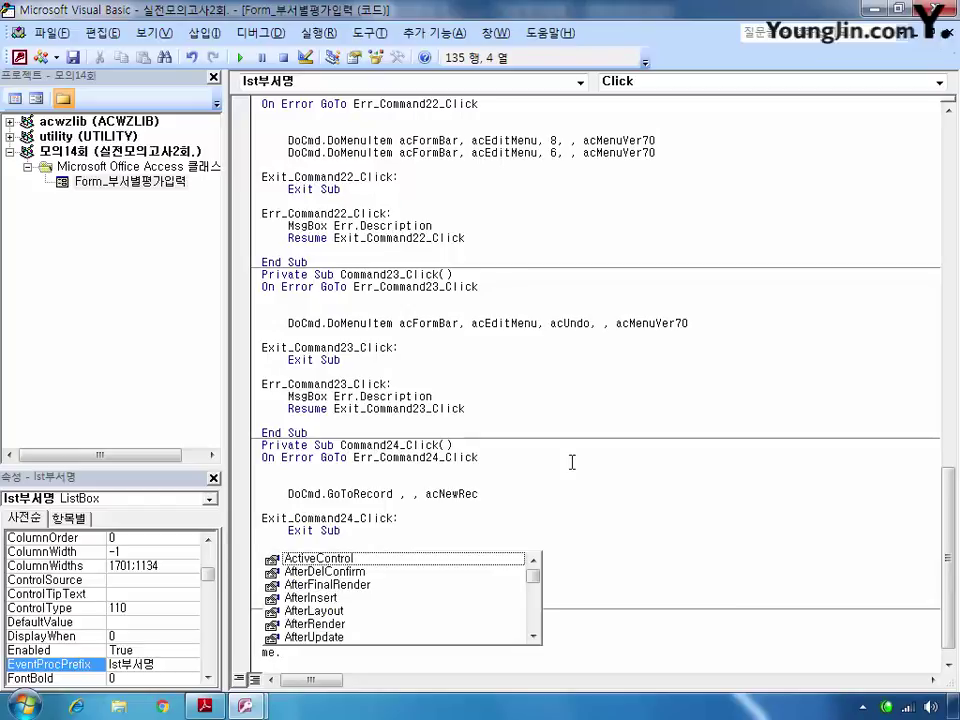
pyautogui.write('fi')
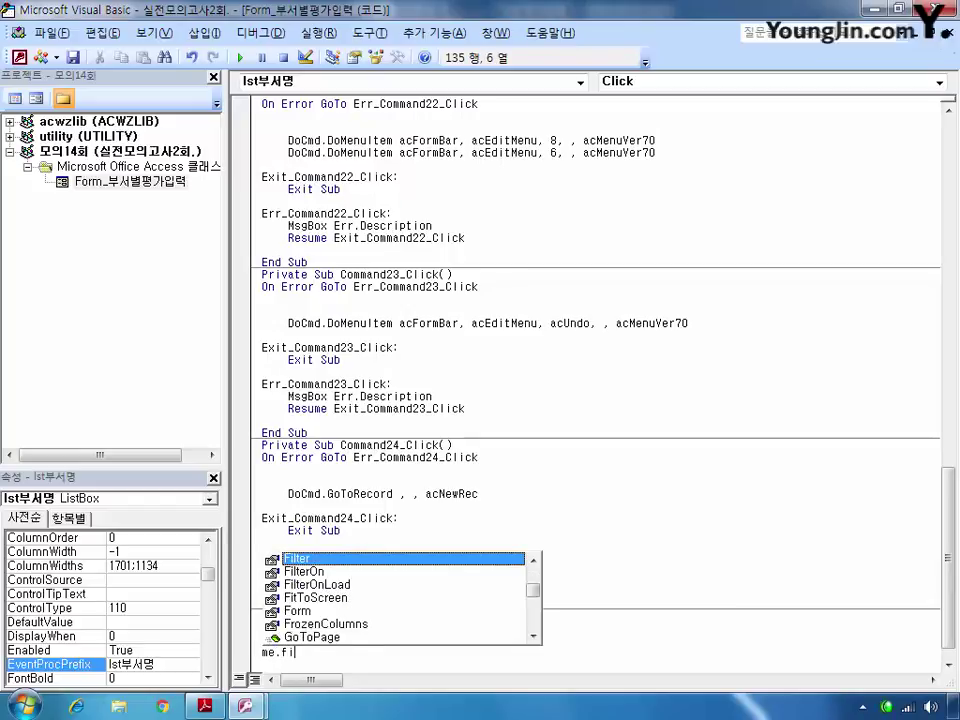
pyautogui.press('Tab')
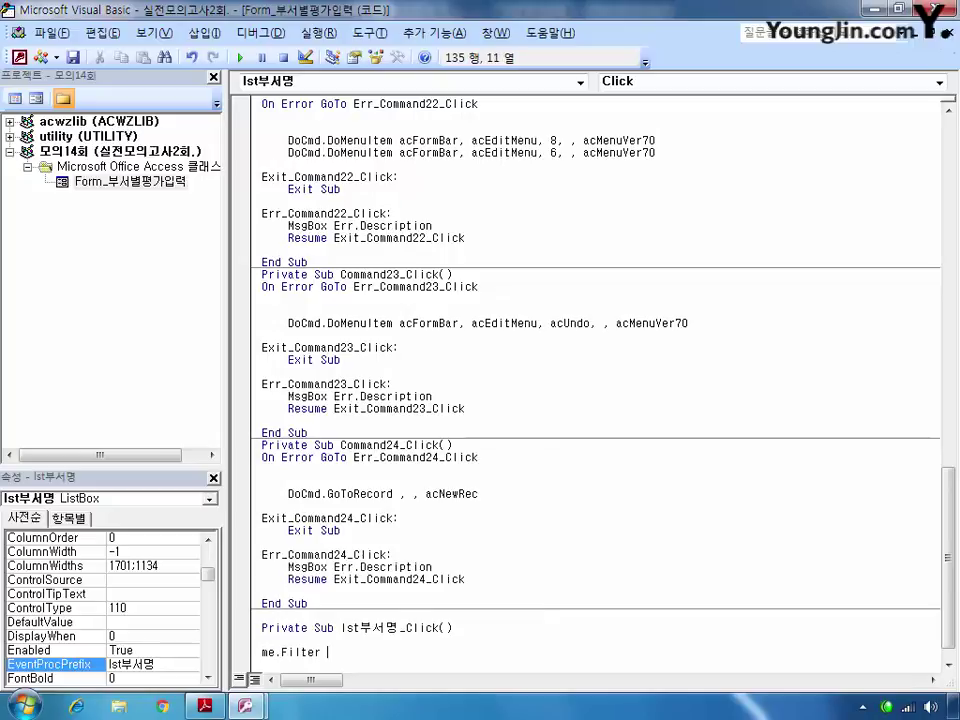
pyautogui.write('= ')
pyautogui.write('qnt')
pyautogui.press('BackSpace')
pyautogui.press('BackSpace')
pyautogui.press('BackSpace')
pyautogui.press('Hangul')
pyautogui.write('부서명 = ')
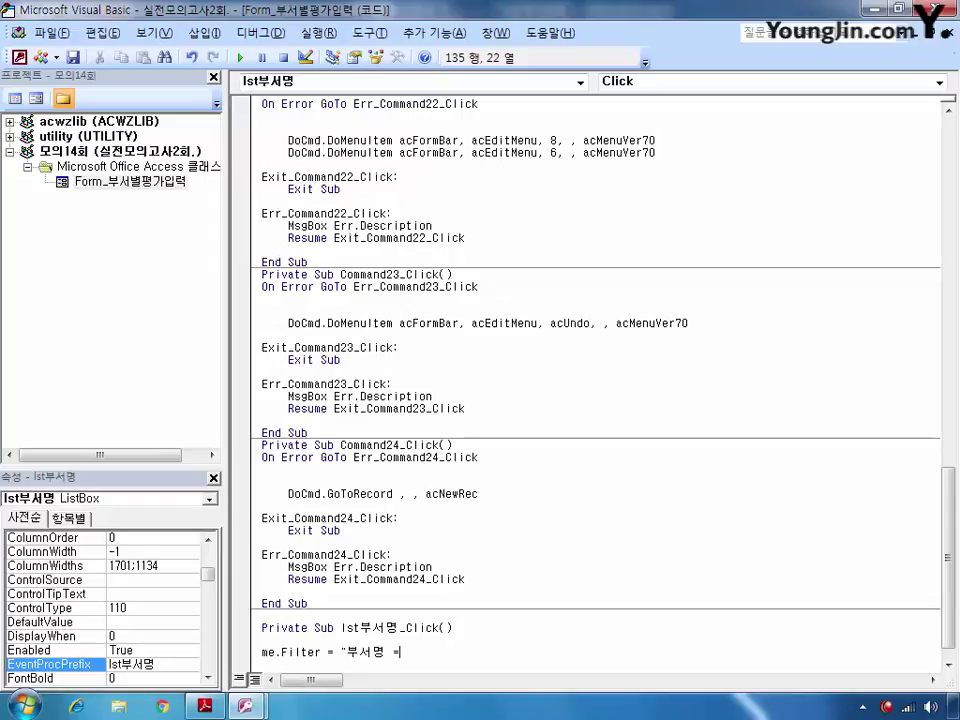
pyautogui.write('\'"')
pyautogui.write(' ㅎ')
pyautogui.write('lst부서명')
pyautogui.write(' & "')
pyautogui.write('\'"')
pyautogui.press('Return')
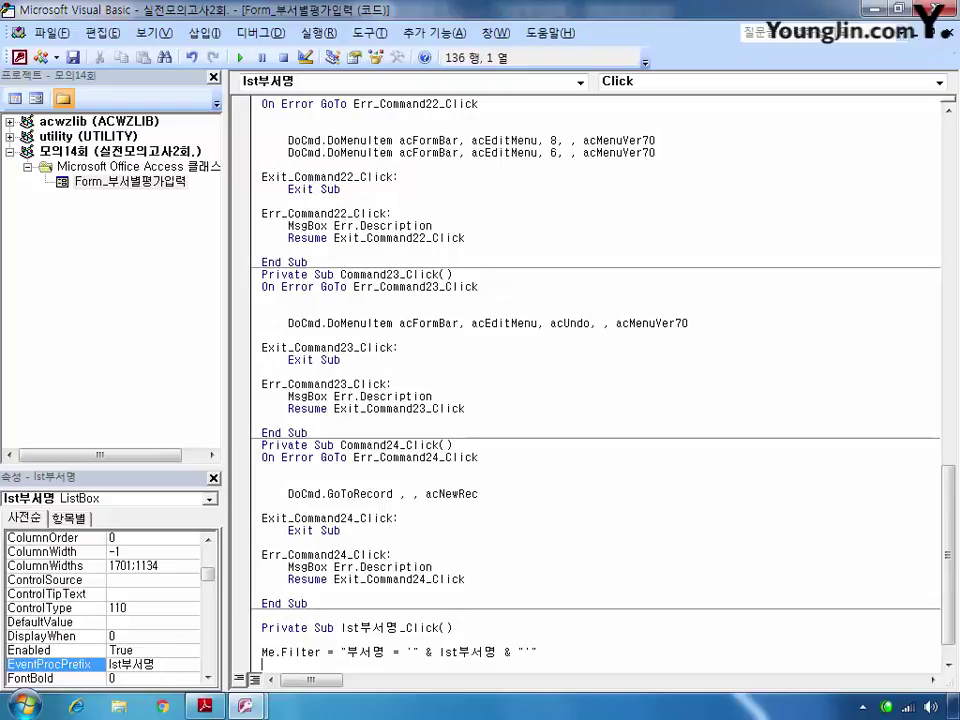
# Step: Add the line Me.FilterOn = True below the filter statement in the lst부서명_Click procedure
pyautogui.write('me.fil')
pyautogui.press('Down')
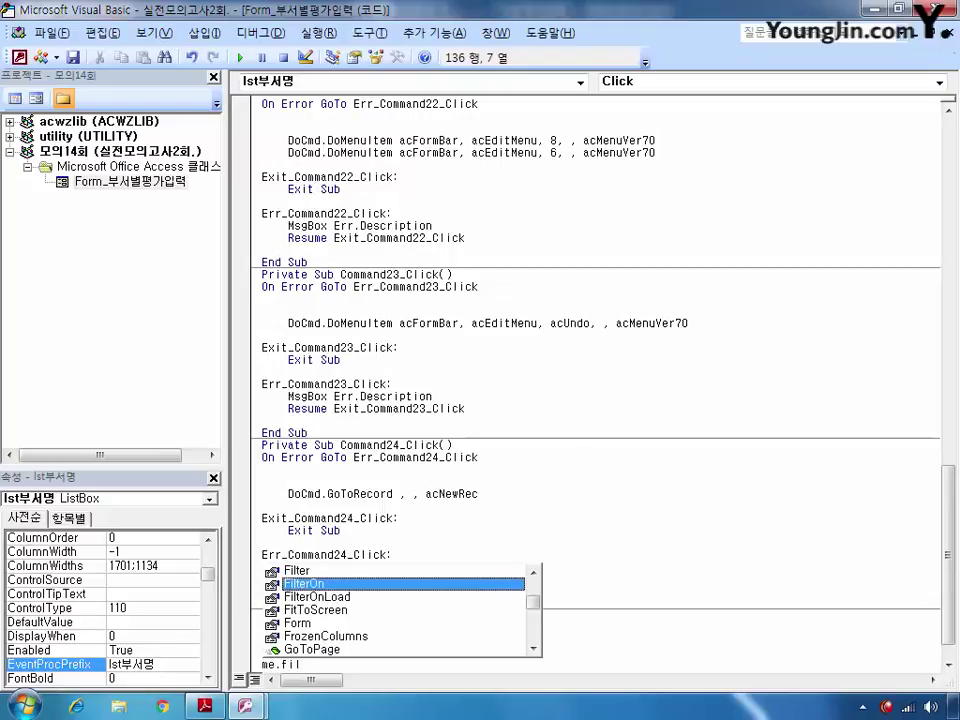
pyautogui.write('= ')
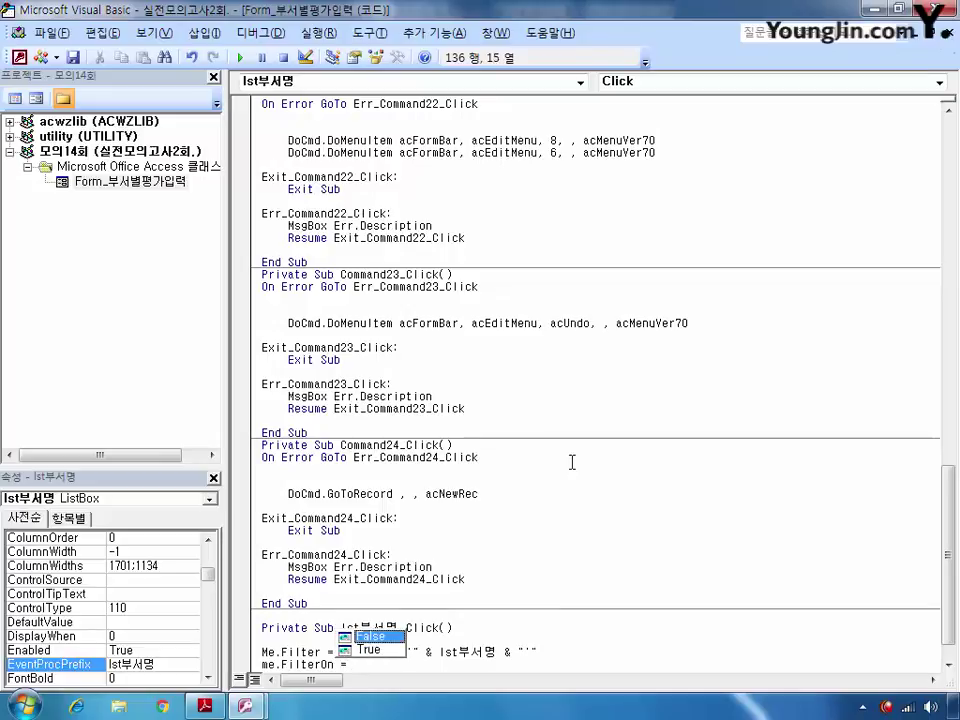
pyautogui.write('True')
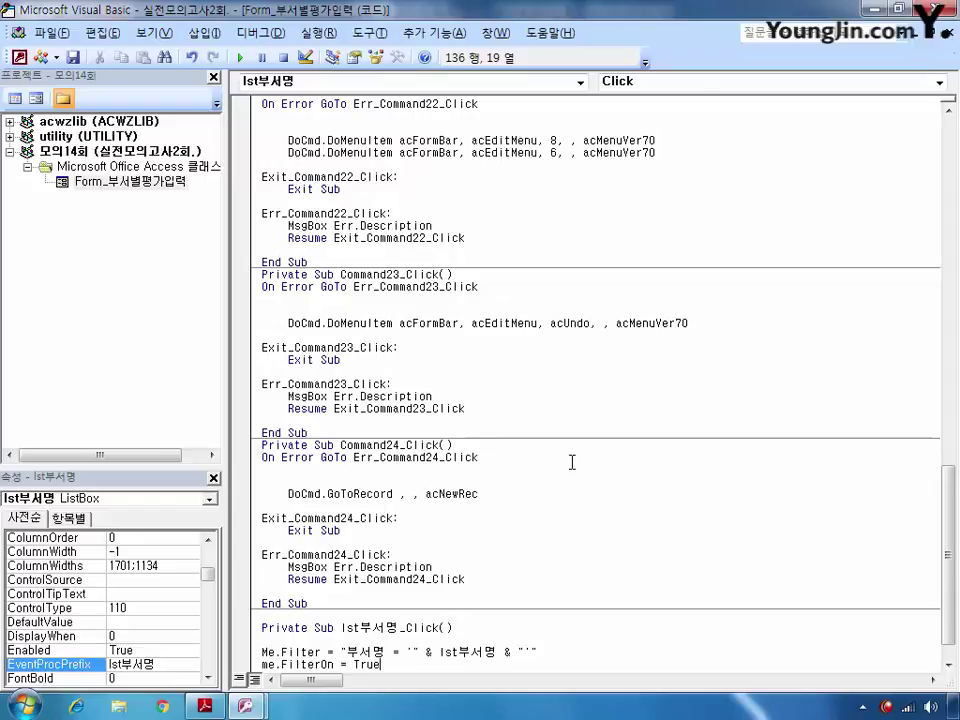
pyautogui.press('Return')
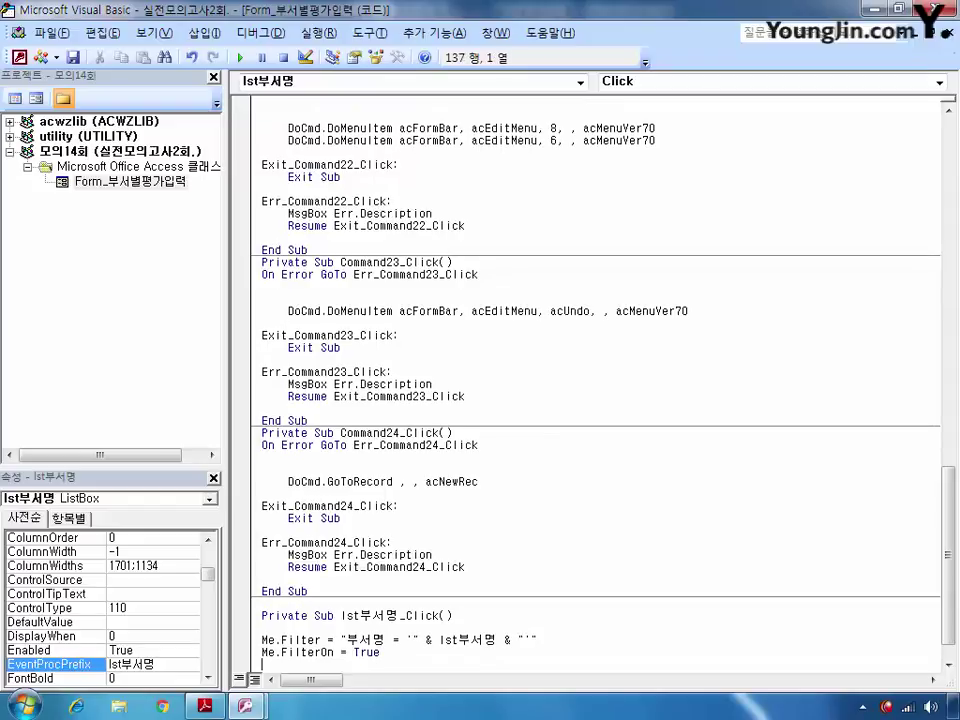
# Step: Add the line Me.chk전체부서 = False to the lst부서명_Click procedure and close the code editor
pyautogui.write('me.c')
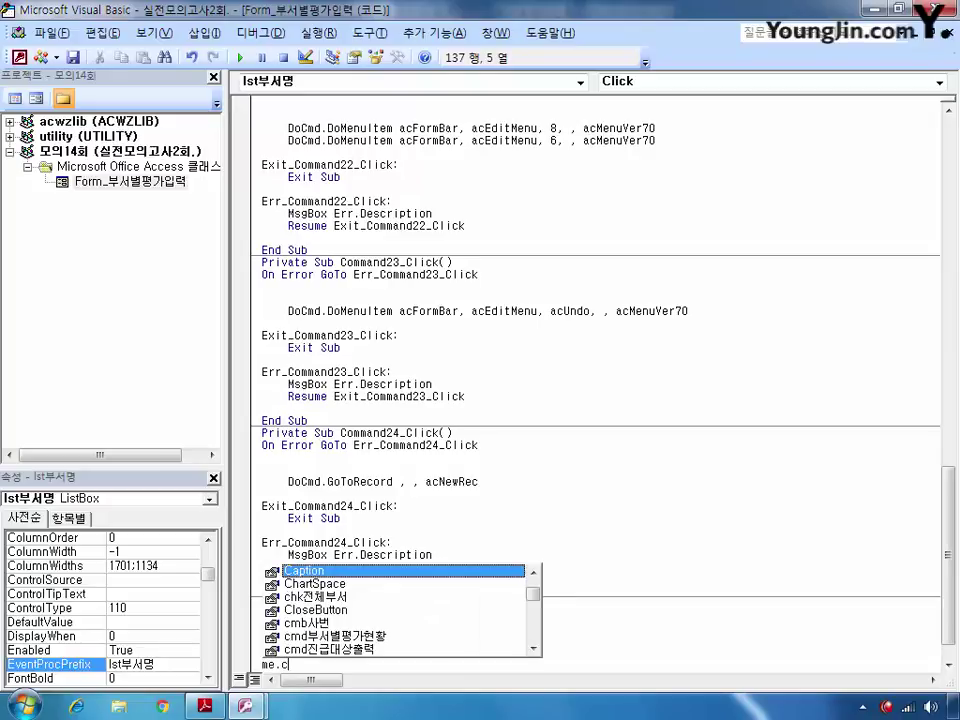
pyautogui.click(315, 597)
pyautogui.write('= ')
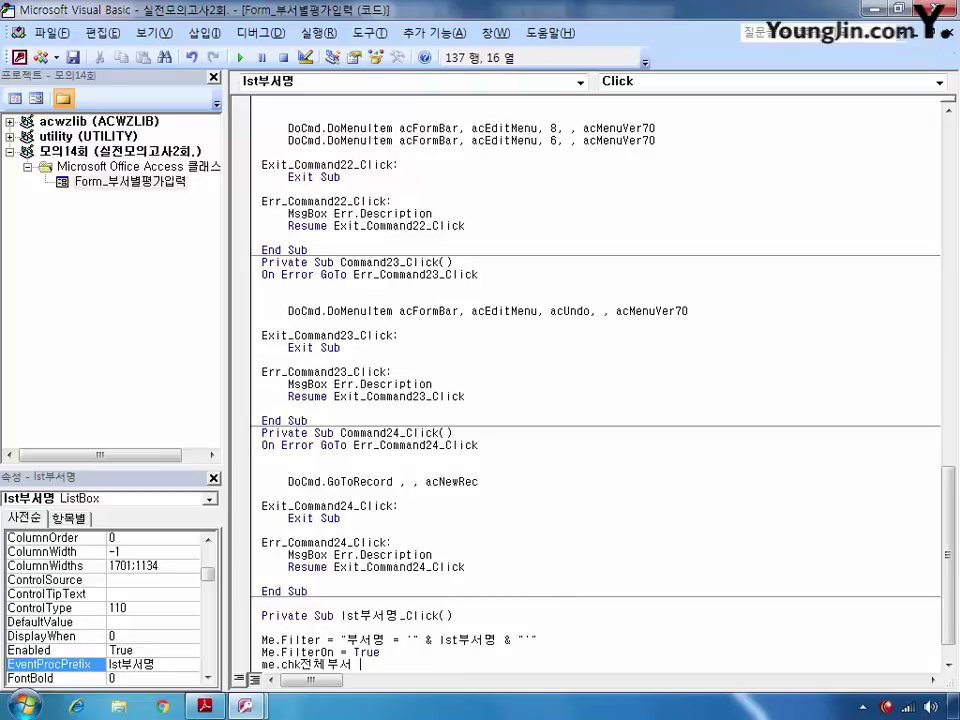
pyautogui.write('false')
pyautogui.click(570, 461)
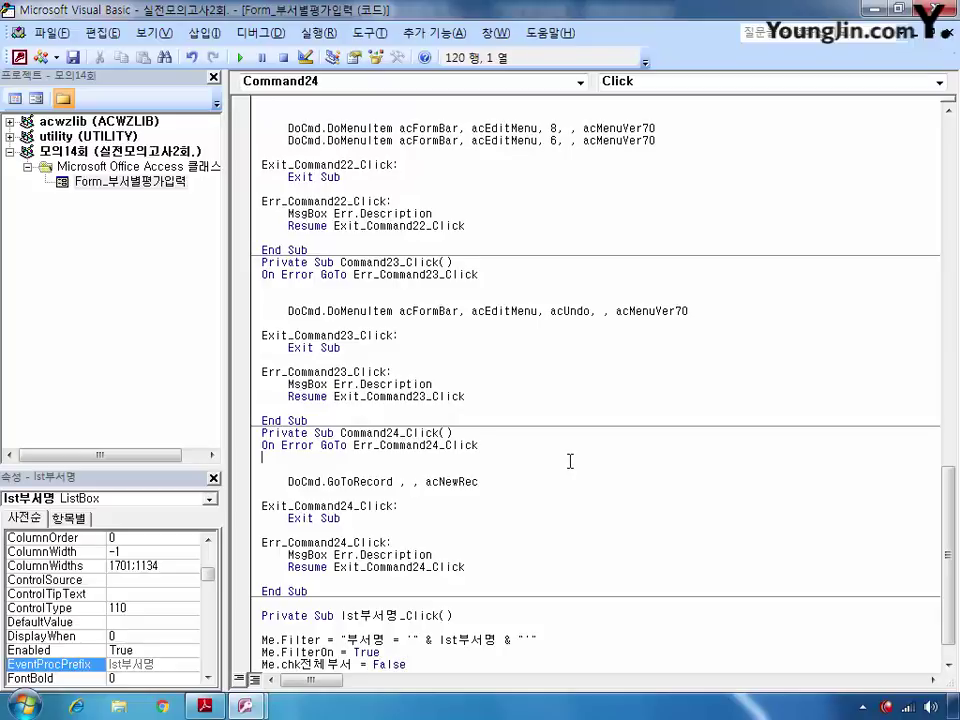
pyautogui.scroll(-1, 570, 461)
pyautogui.click(942, 9)
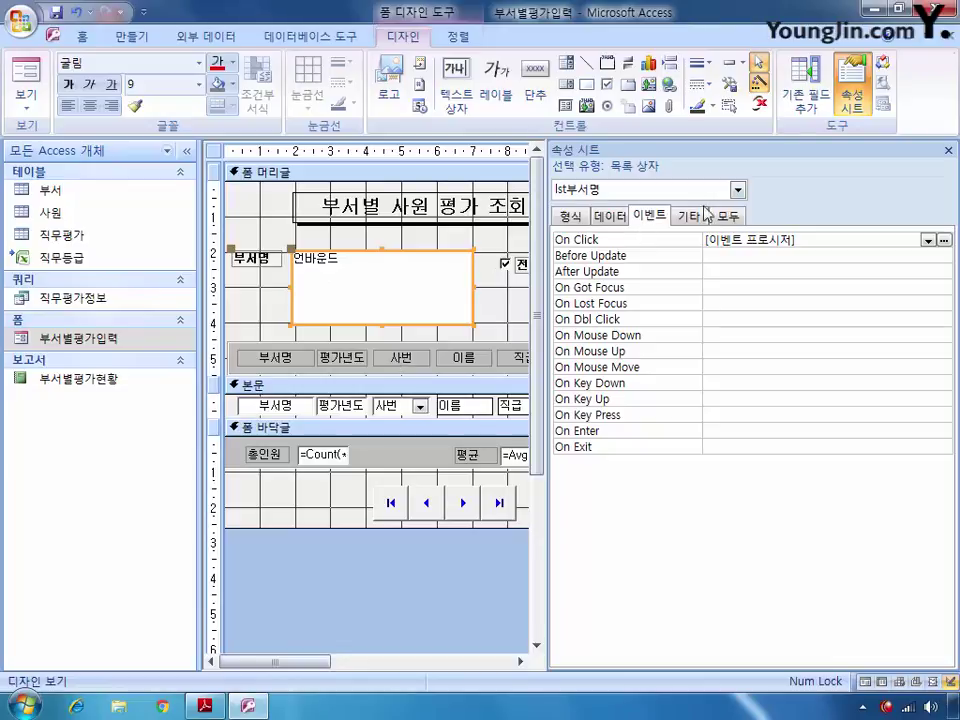
# Step: Open the Macro Builder for the On Click event of the cmd부서별평가현황 command button
pyautogui.click(737, 189)
pyautogui.scroll(10, 740, 229)
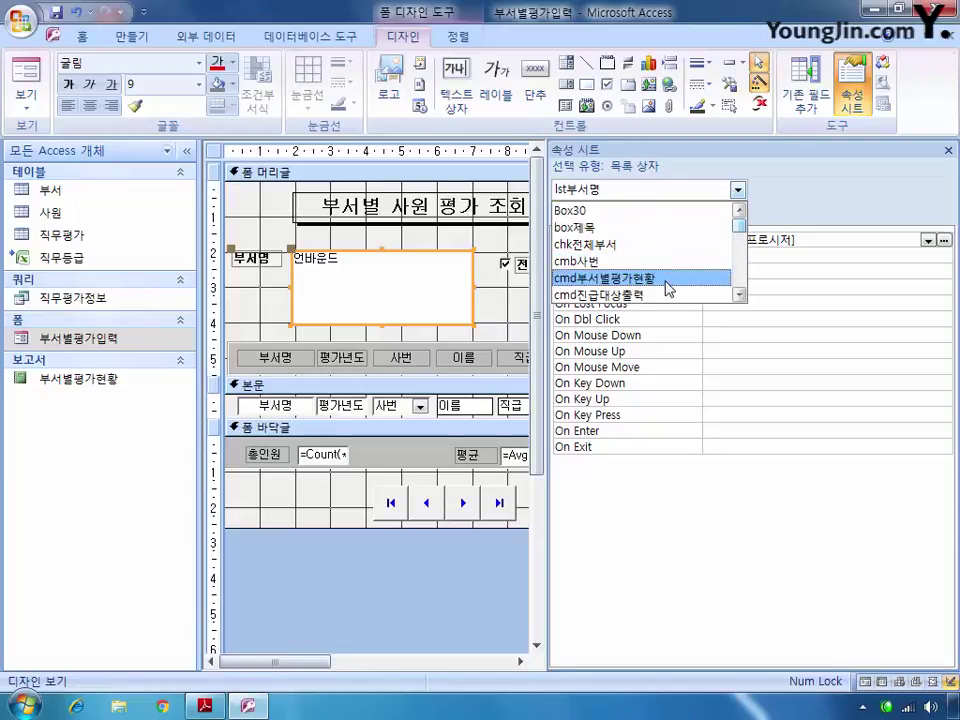
pyautogui.click(668, 289)
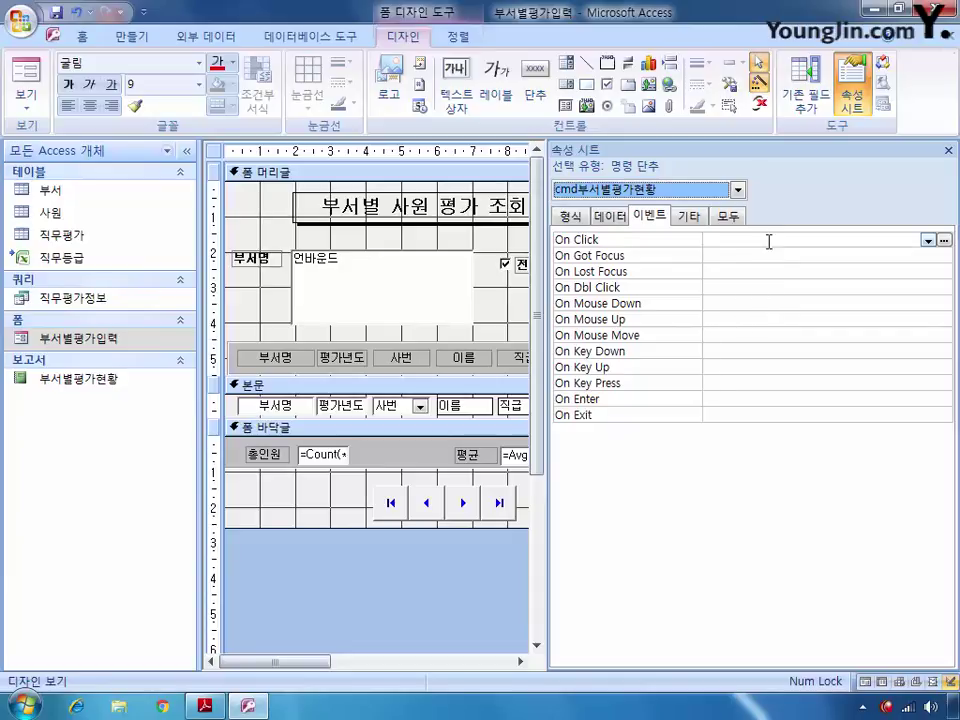
pyautogui.click(929, 241)
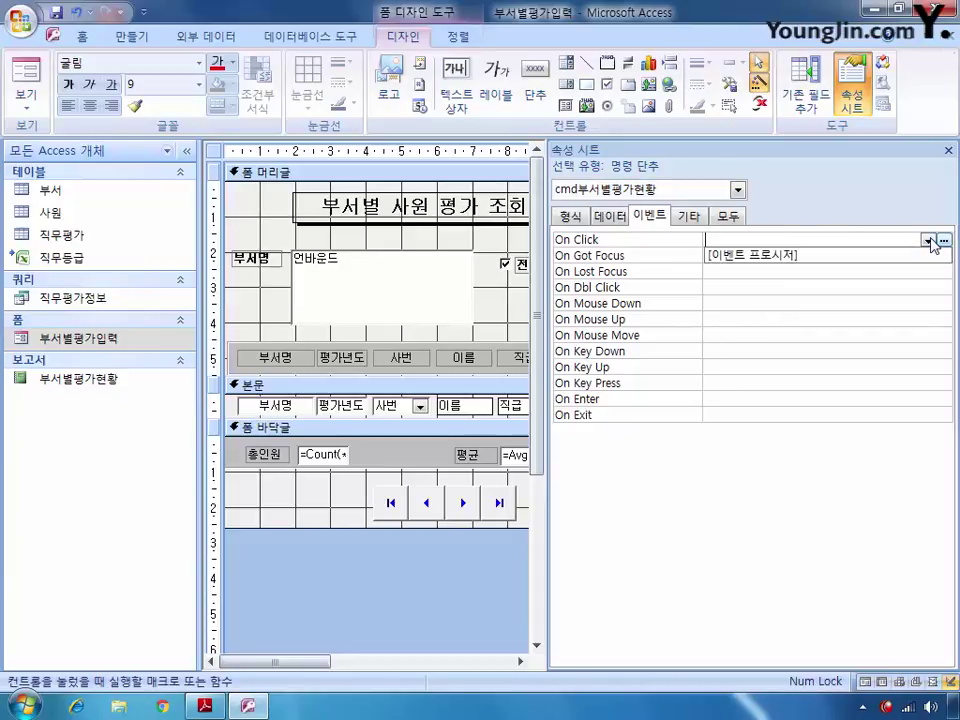
pyautogui.click(934, 242)
pyautogui.click(943, 241)
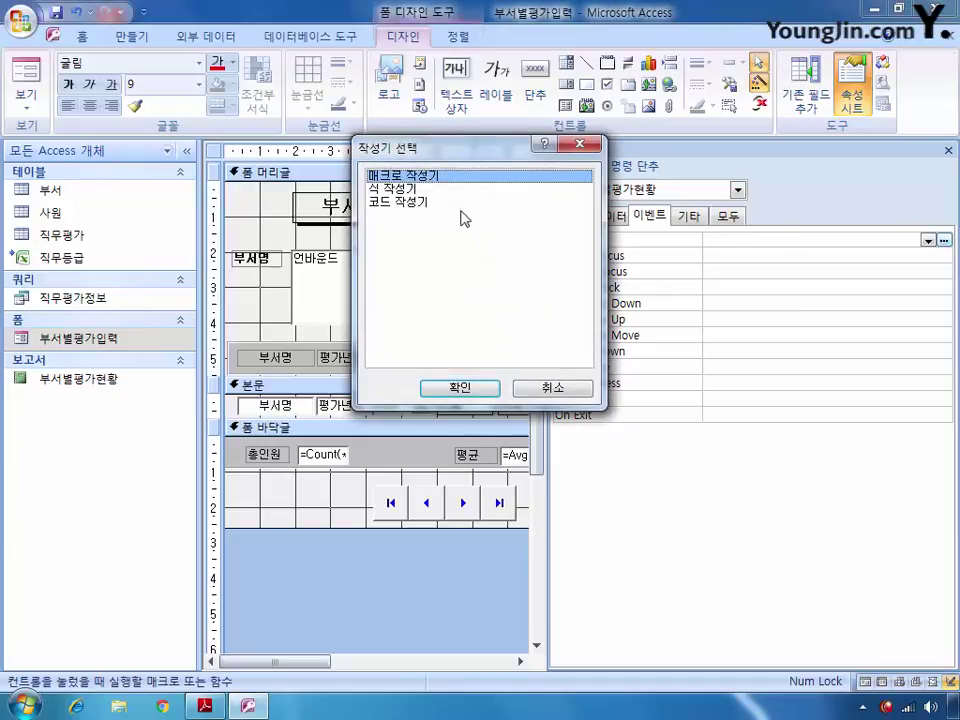
pyautogui.click(474, 388)
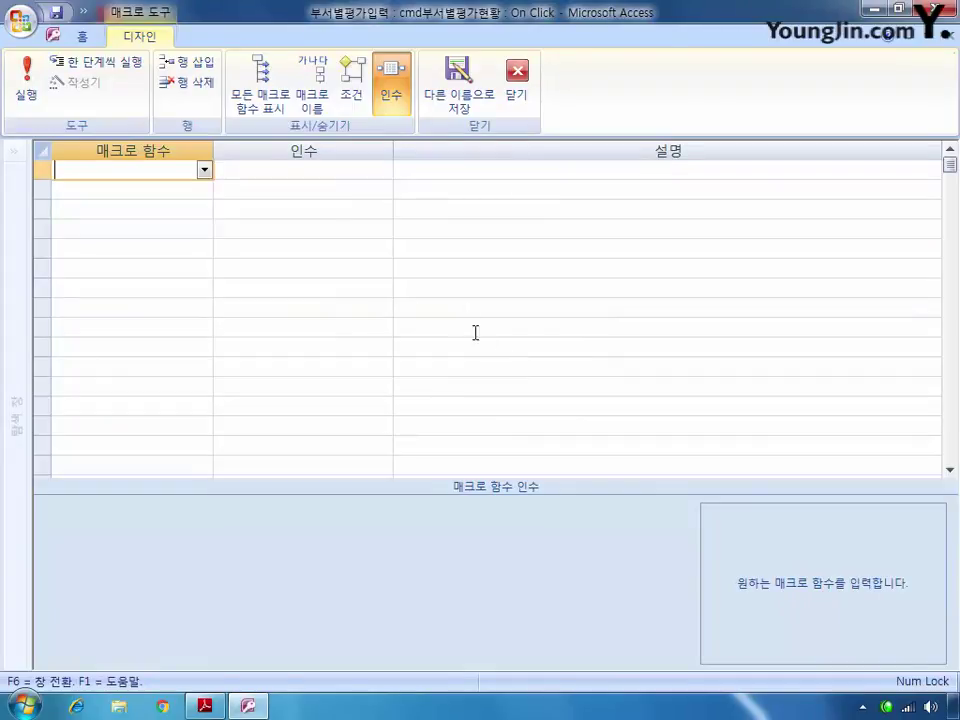
# Step: Add an OpenReport action to the macro with 부서별평가현황 as the report name
pyautogui.click(204, 171)
pyautogui.moveTo(205, 210); pyautogui.dragTo(202, 328)
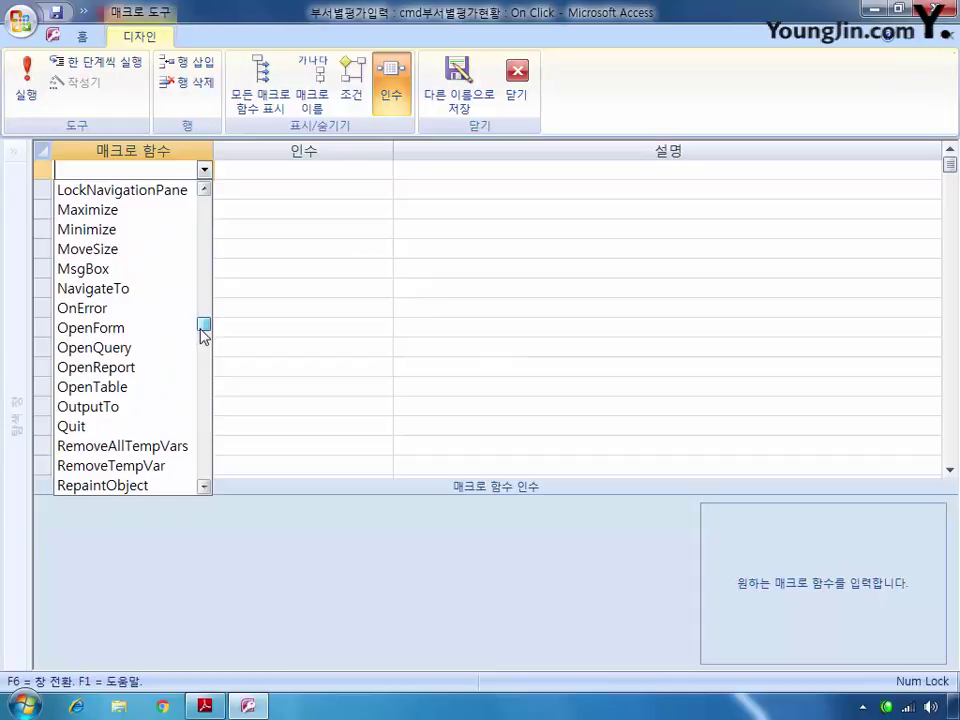
pyautogui.click(152, 368)
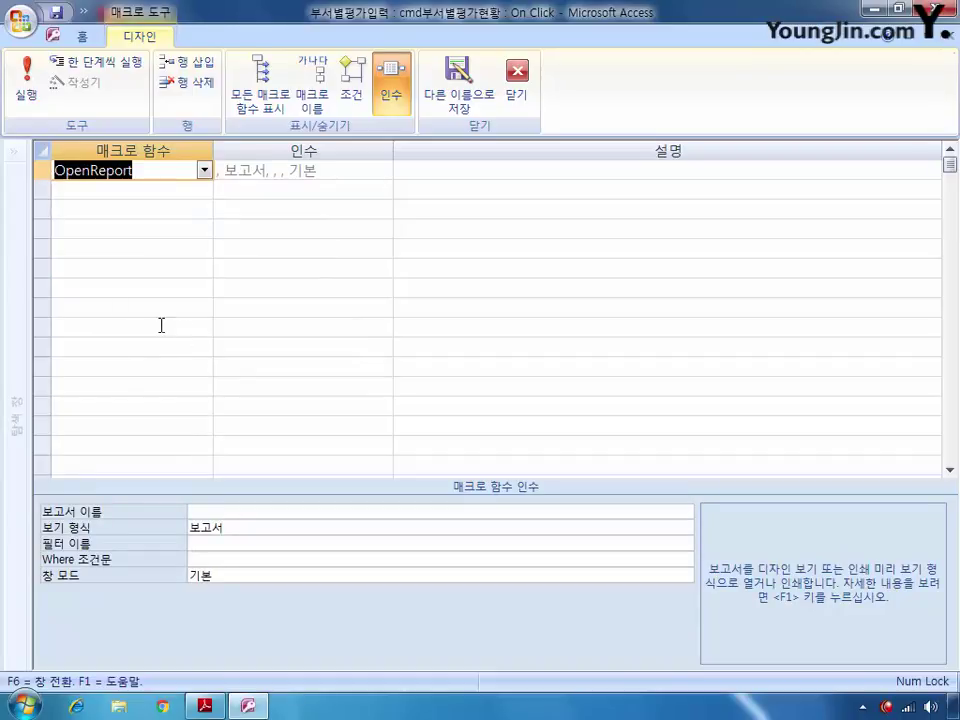
pyautogui.press('F6')
pyautogui.click(685, 514)
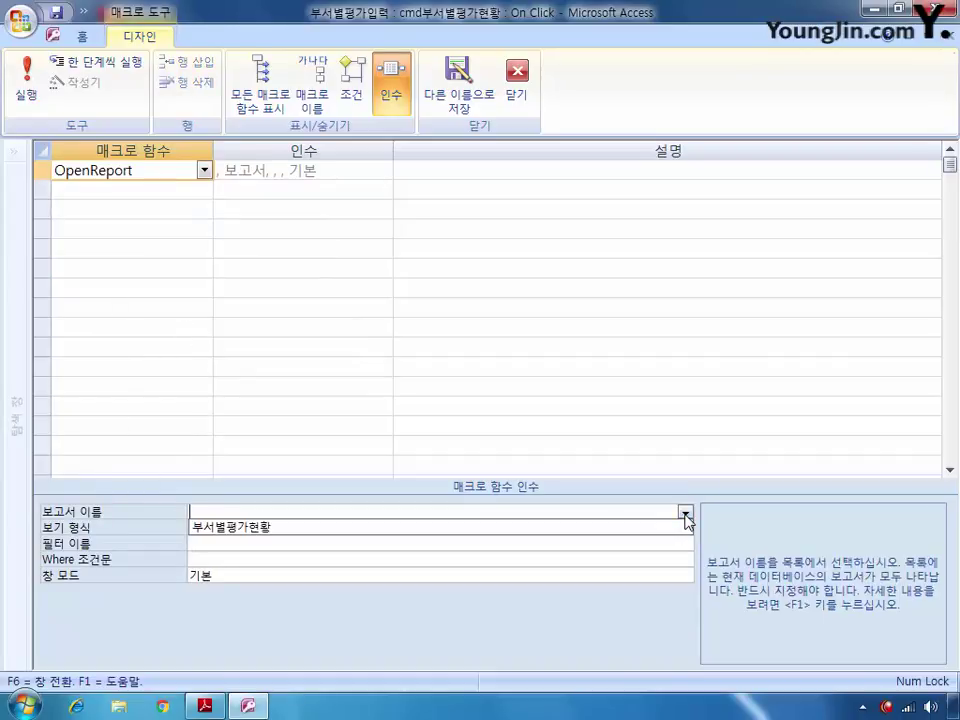
pyautogui.click(649, 523)
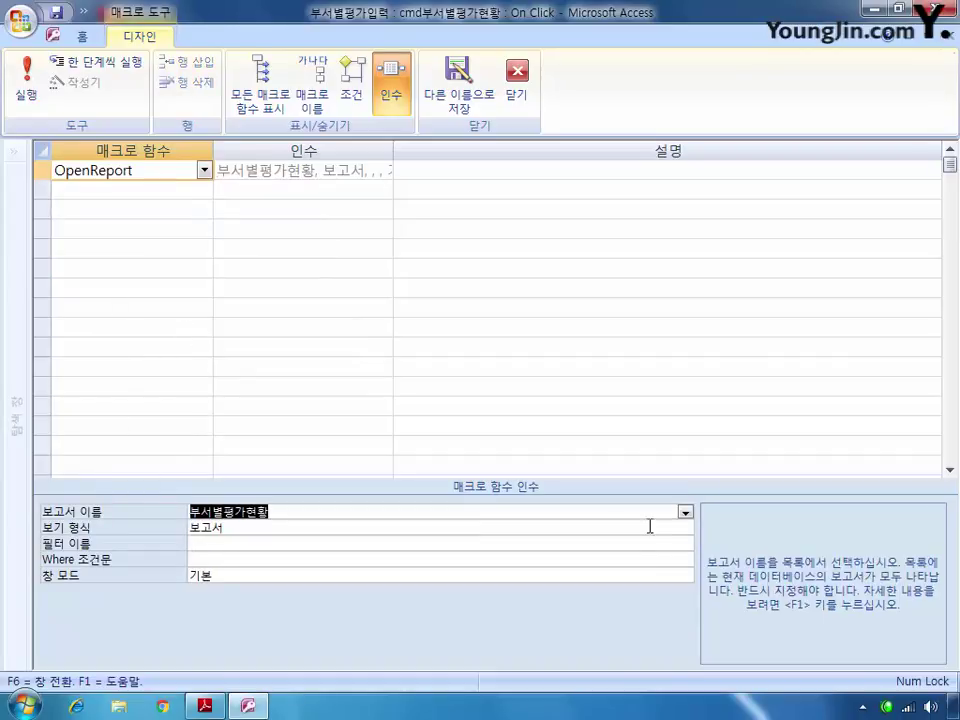
# Step: Build the OpenReport action's Where condition as [부서명] like "*" & Forms![부서별평가입력]![lst부서명] & "*"
pyautogui.click(236, 556)
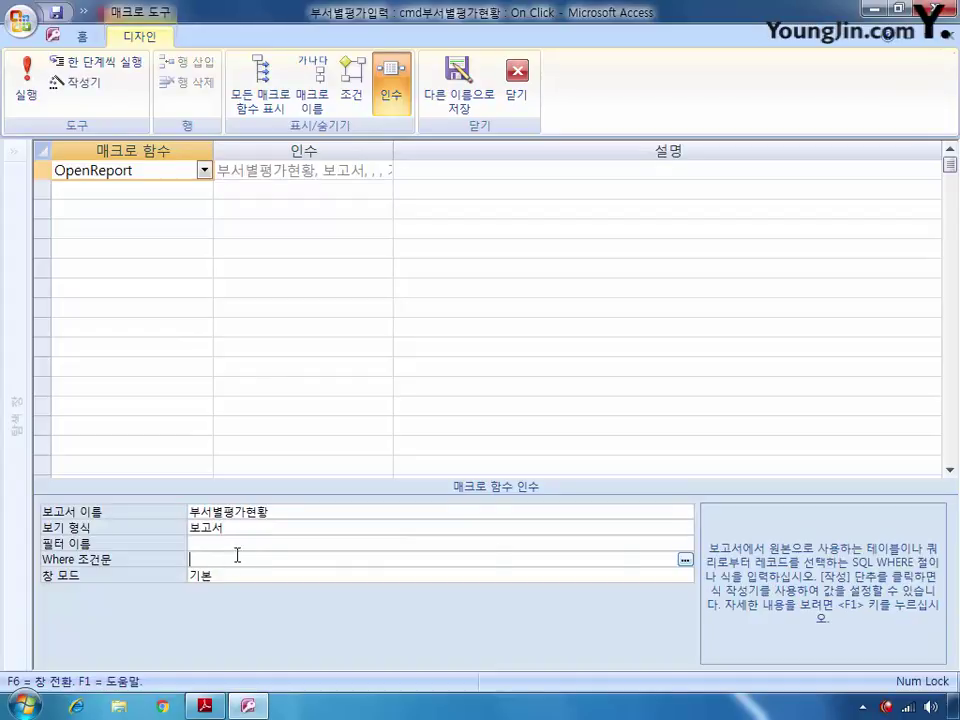
pyautogui.click(682, 558)
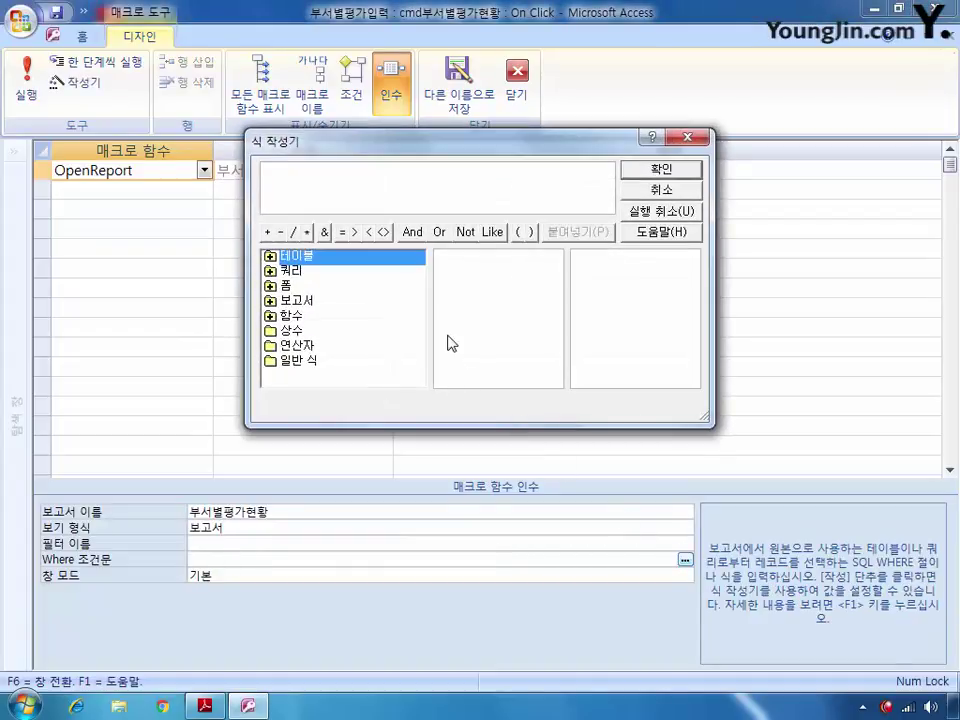
pyautogui.write('[')
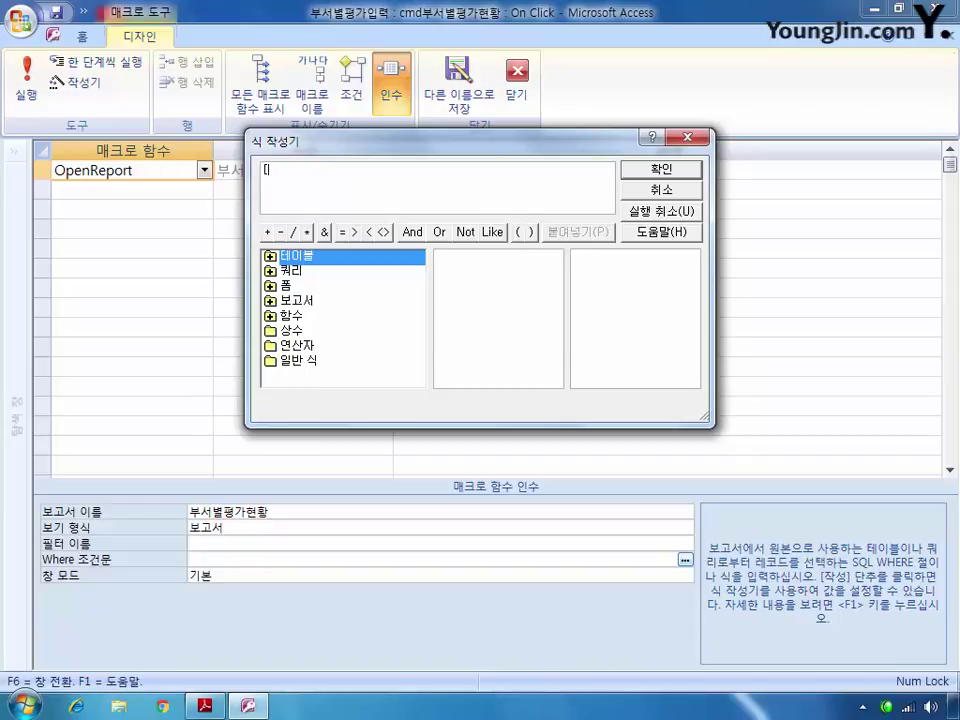
pyautogui.write('부서명] lk')
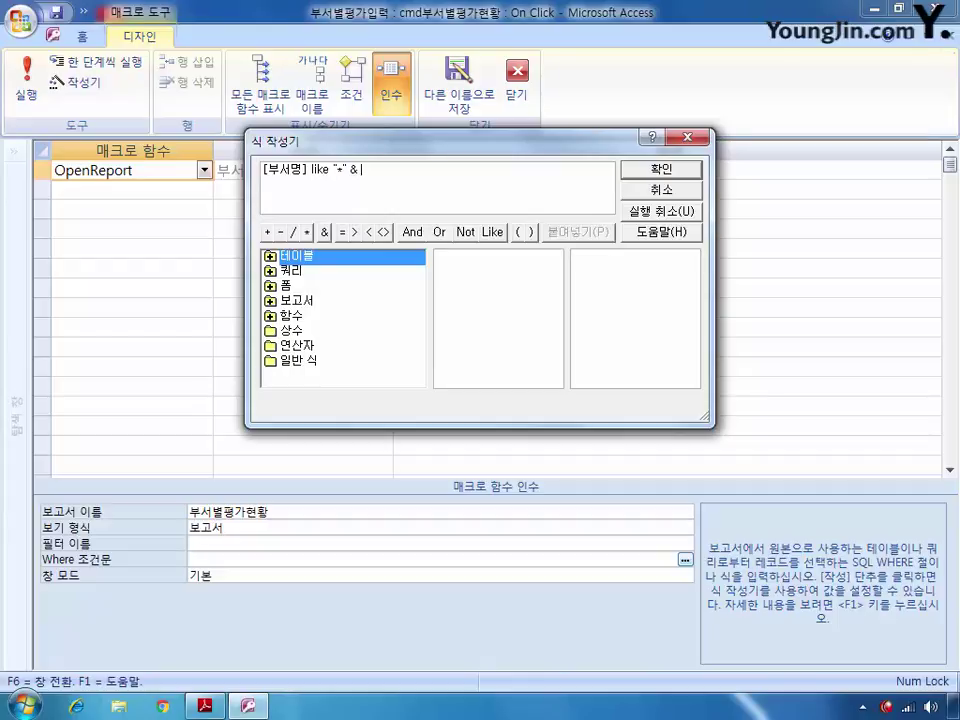
pyautogui.doubleClick(292, 287)
pyautogui.doubleClick(300, 316)
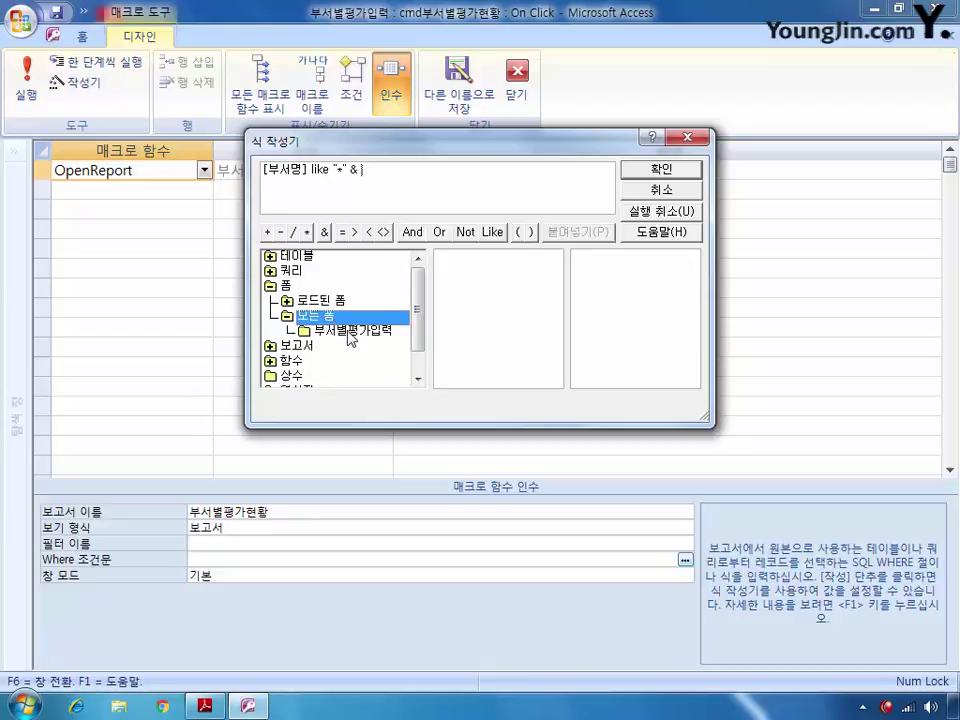
pyautogui.click(358, 334)
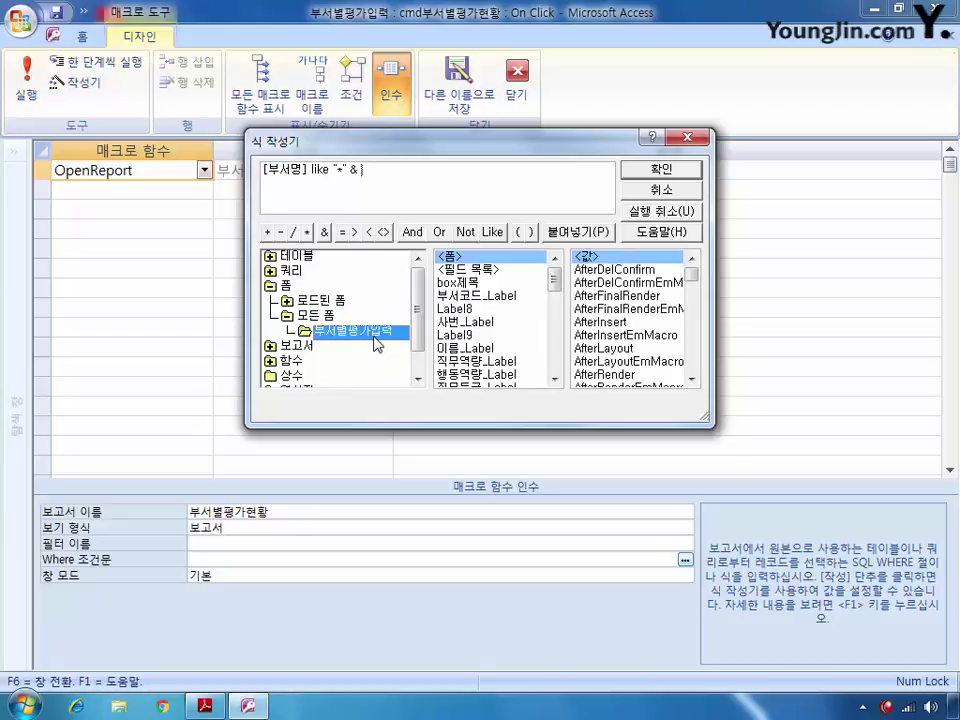
pyautogui.moveTo(553, 275); pyautogui.dragTo(553, 314)
pyautogui.doubleClick(497, 337)
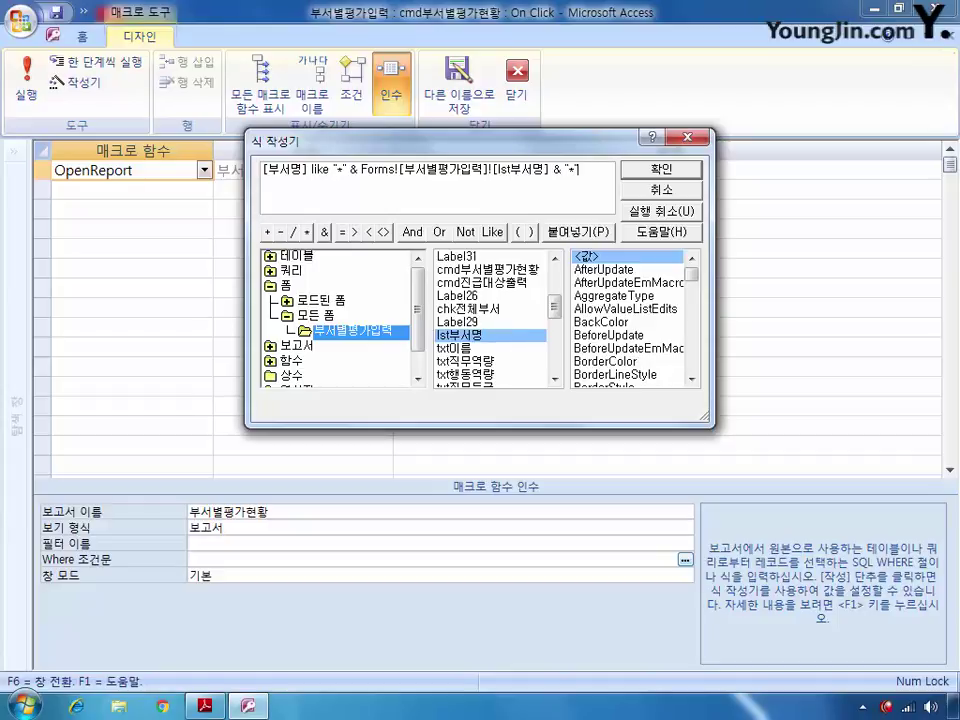
pyautogui.click(660, 169)
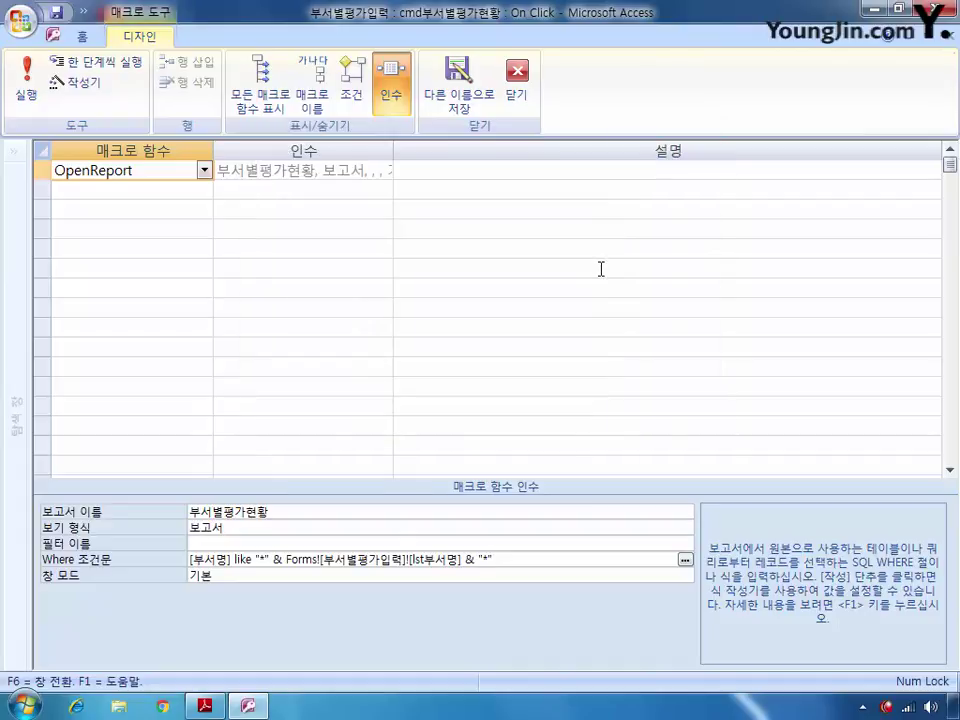
# Step: Save the macro as 보고서열기 and close it, saving the changes and updating the button's On Click property
pyautogui.click(458, 85)
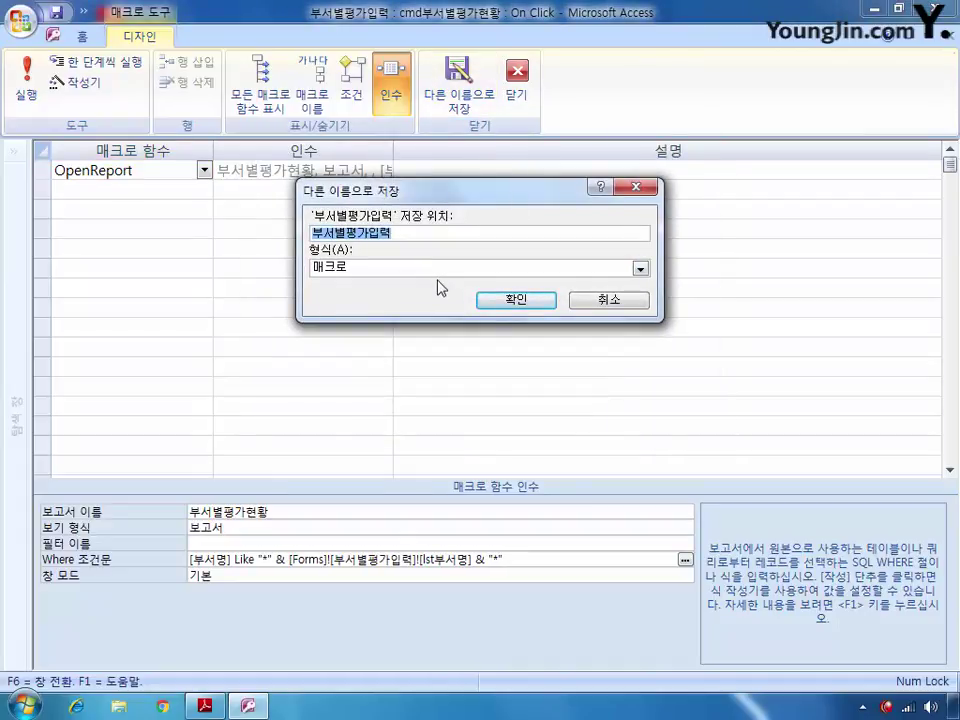
pyautogui.write('qhl')
pyautogui.press('BackSpace')
pyautogui.write('고서열기')
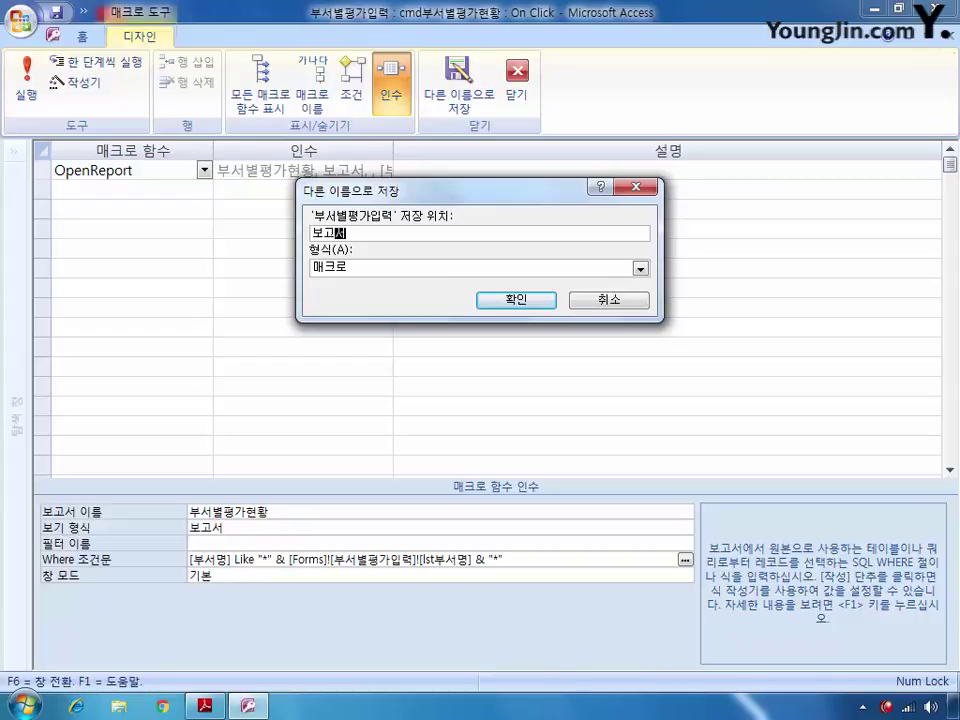
pyautogui.press('Return')
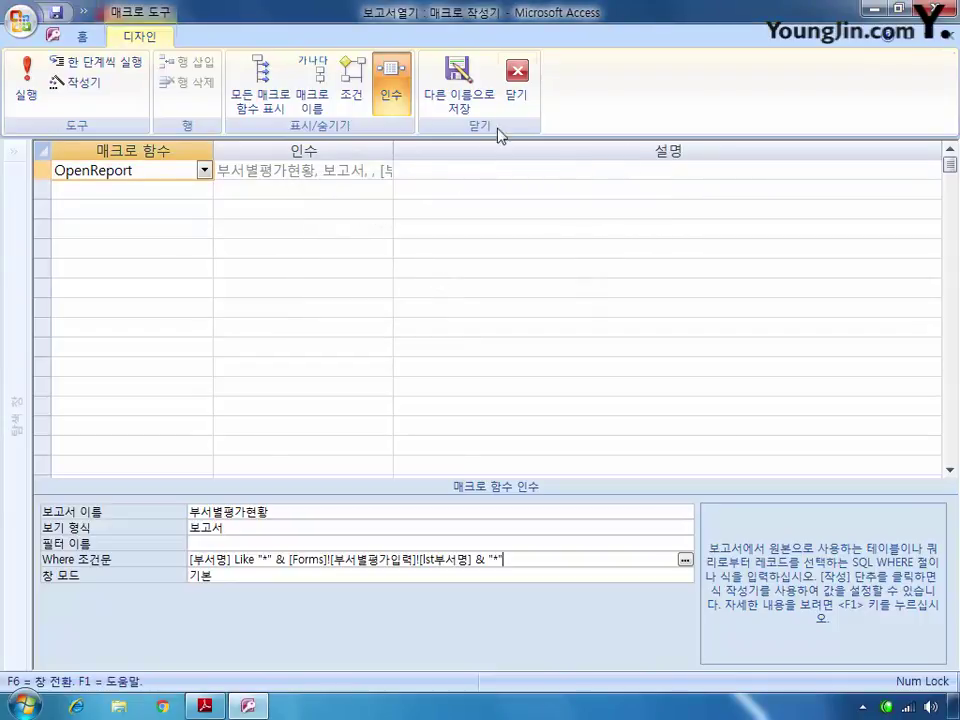
pyautogui.click(520, 88)
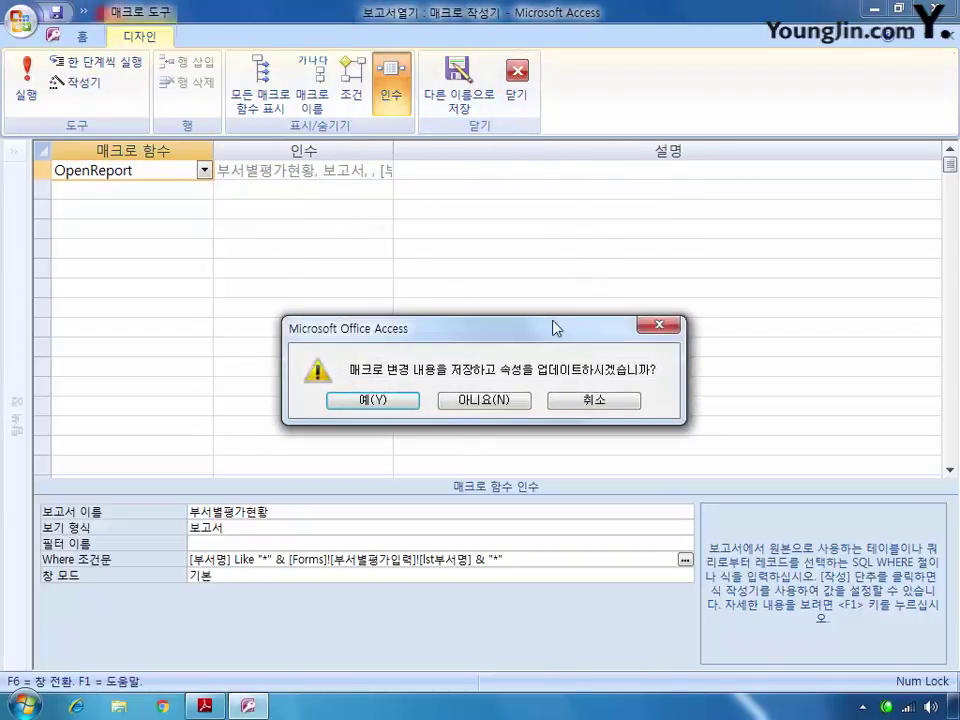
pyautogui.click(386, 399)
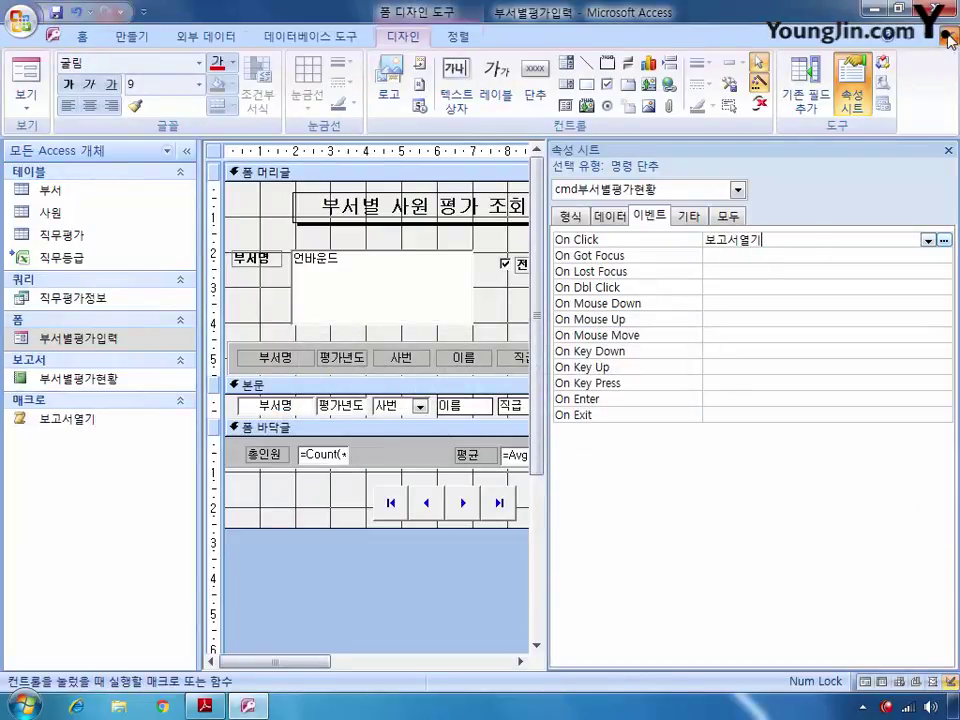
# Step: Close the 부서별평가입력 form and reopen it in Design view
pyautogui.click(895, 40)
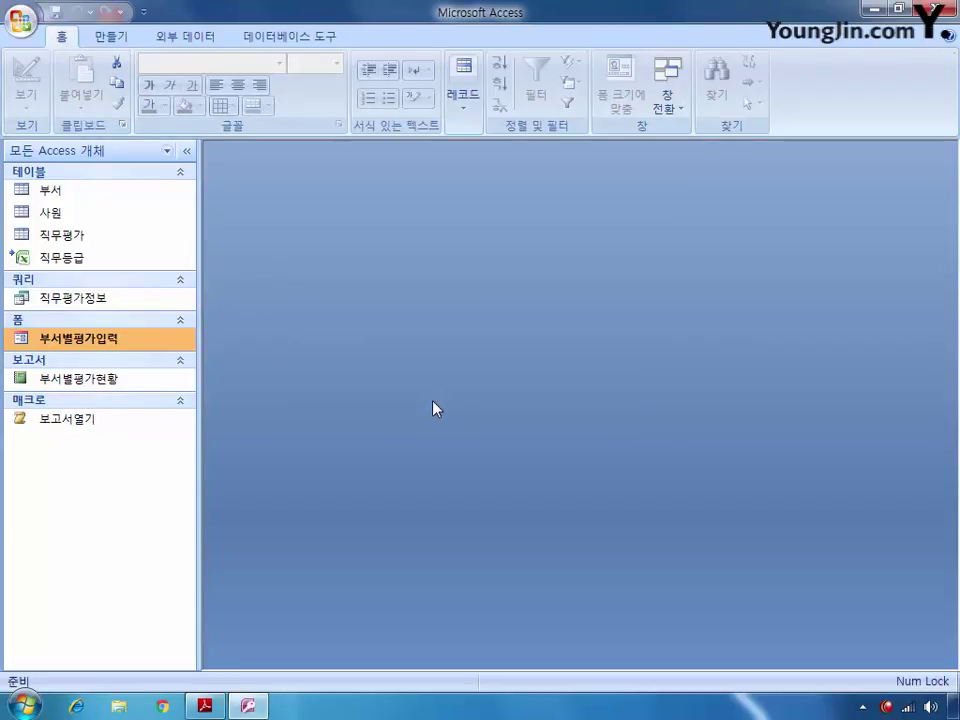
pyautogui.rightClick(112, 340)
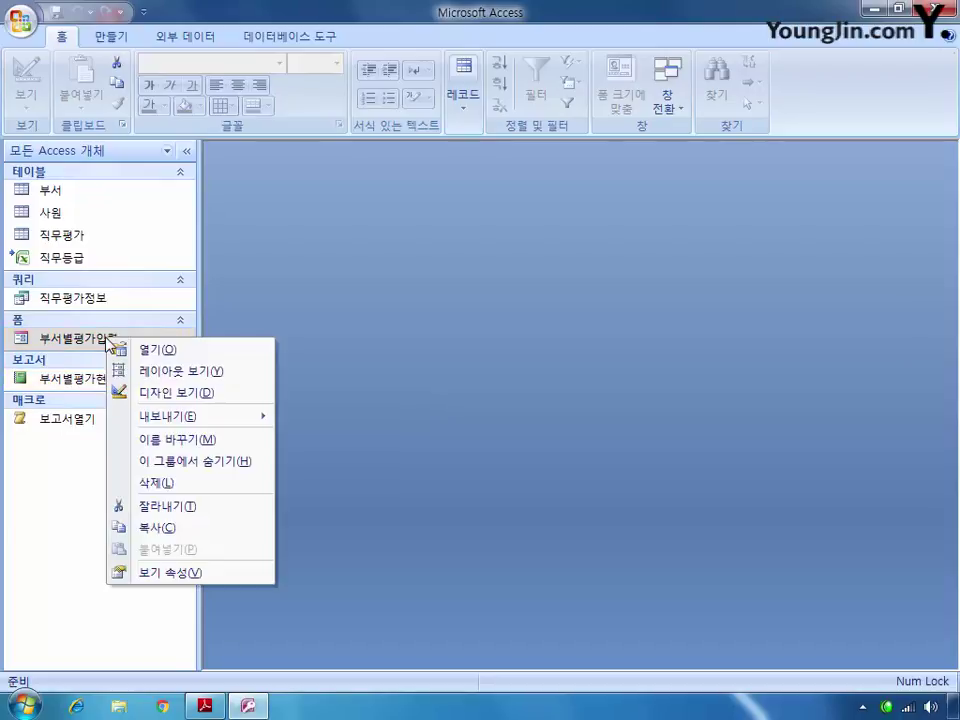
pyautogui.click(164, 396)
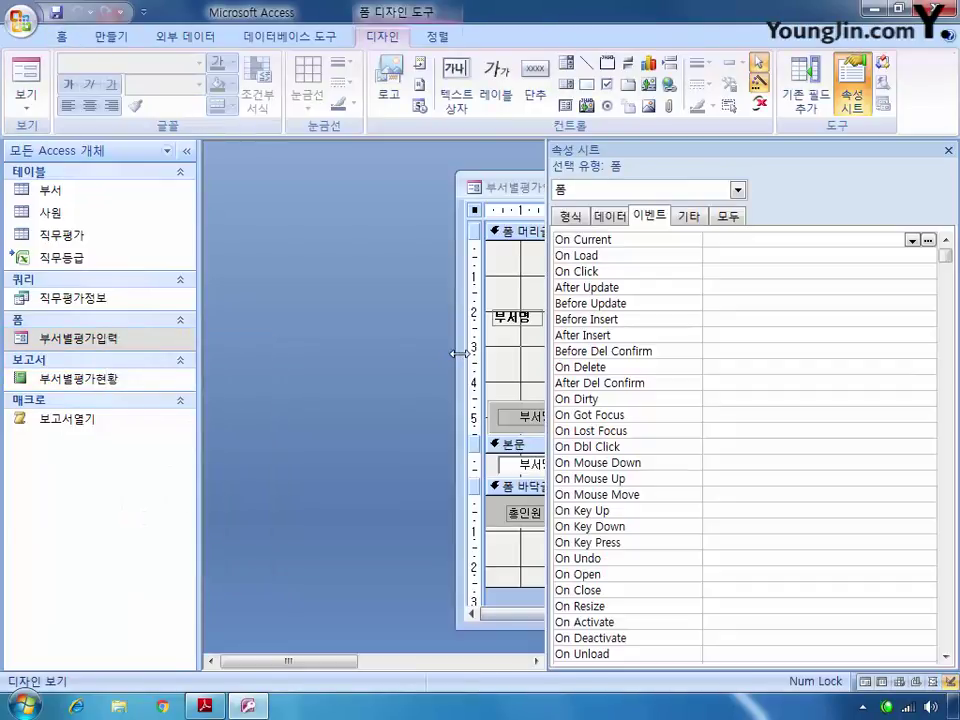
# Step: Create an event procedure for the On Got Focus event of the txt직무등급 text box and open its code
pyautogui.click(737, 189)
pyautogui.moveTo(741, 262); pyautogui.dragTo(742, 256)
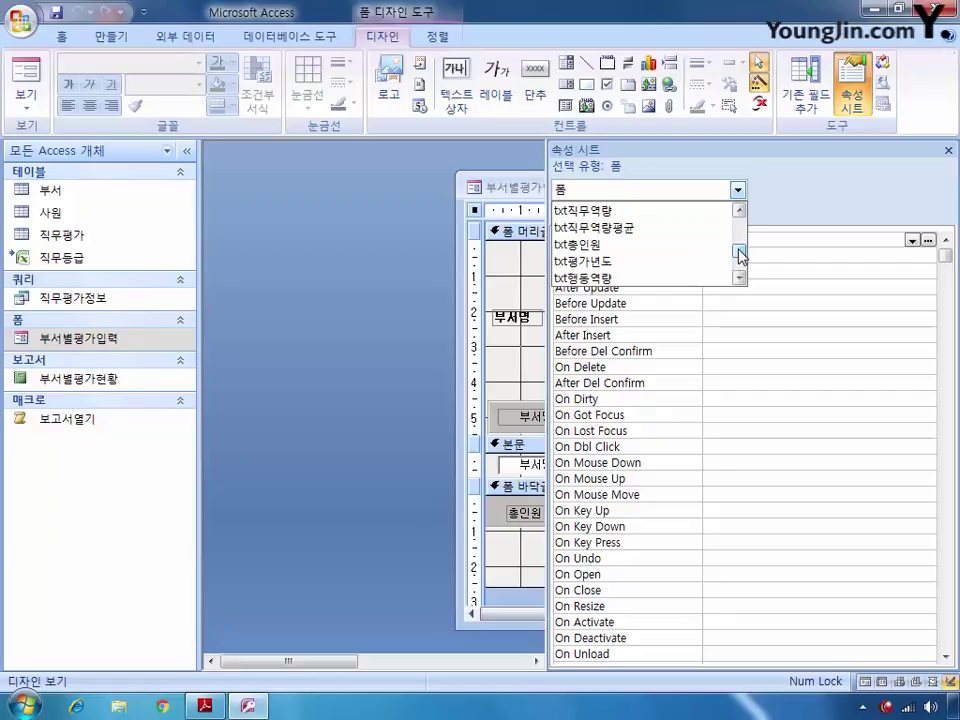
pyautogui.click(742, 210)
pyautogui.click(742, 210)
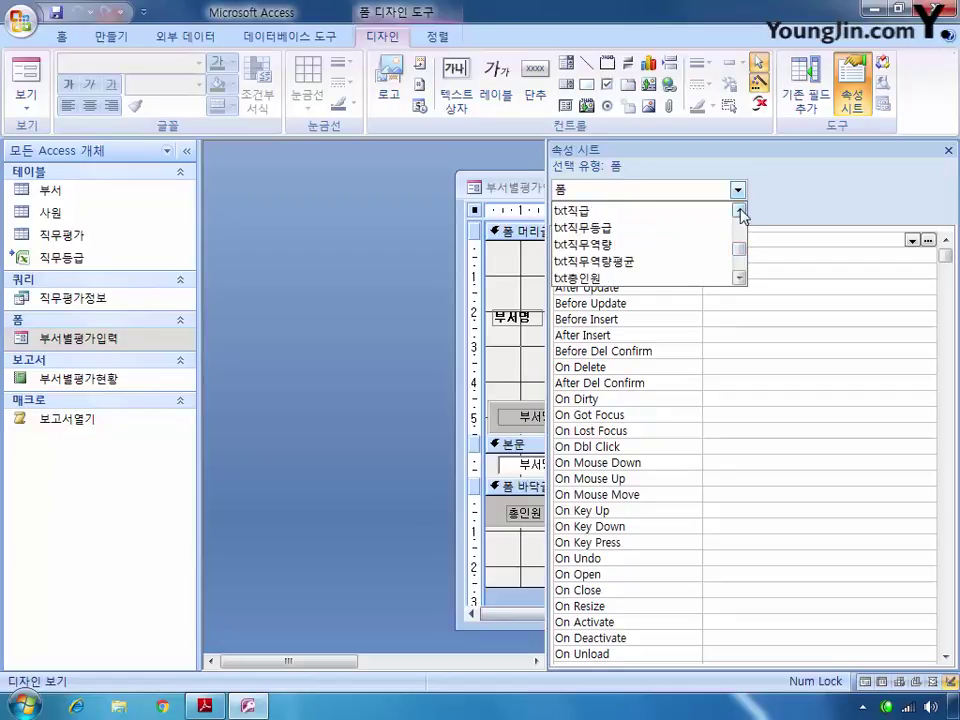
pyautogui.click(635, 229)
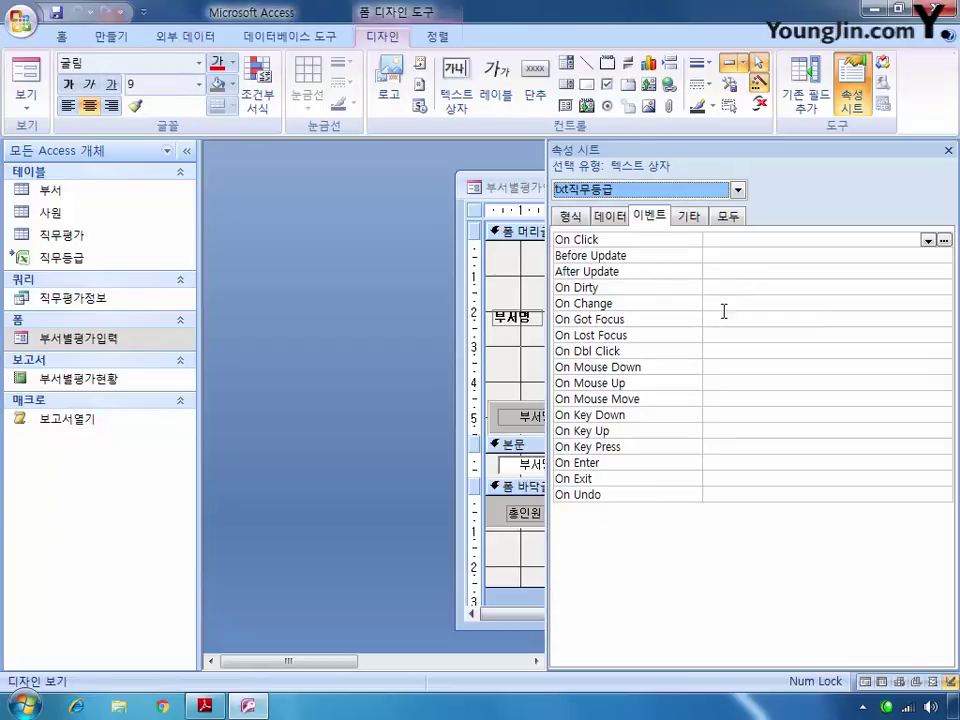
pyautogui.click(796, 319)
pyautogui.click(928, 320)
pyautogui.click(930, 333)
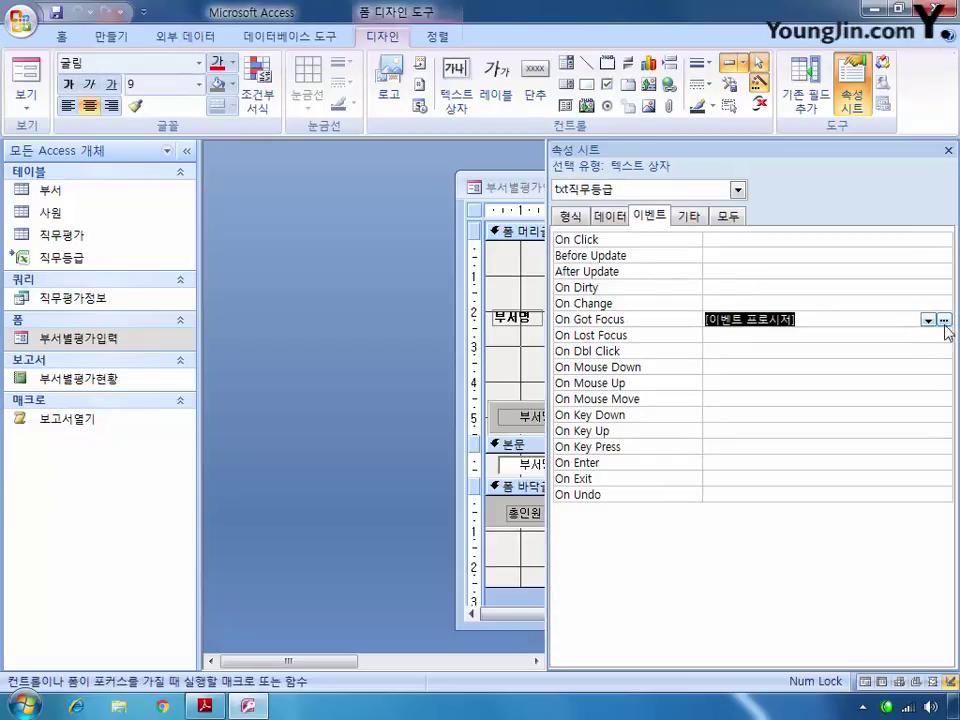
pyautogui.click(944, 320)
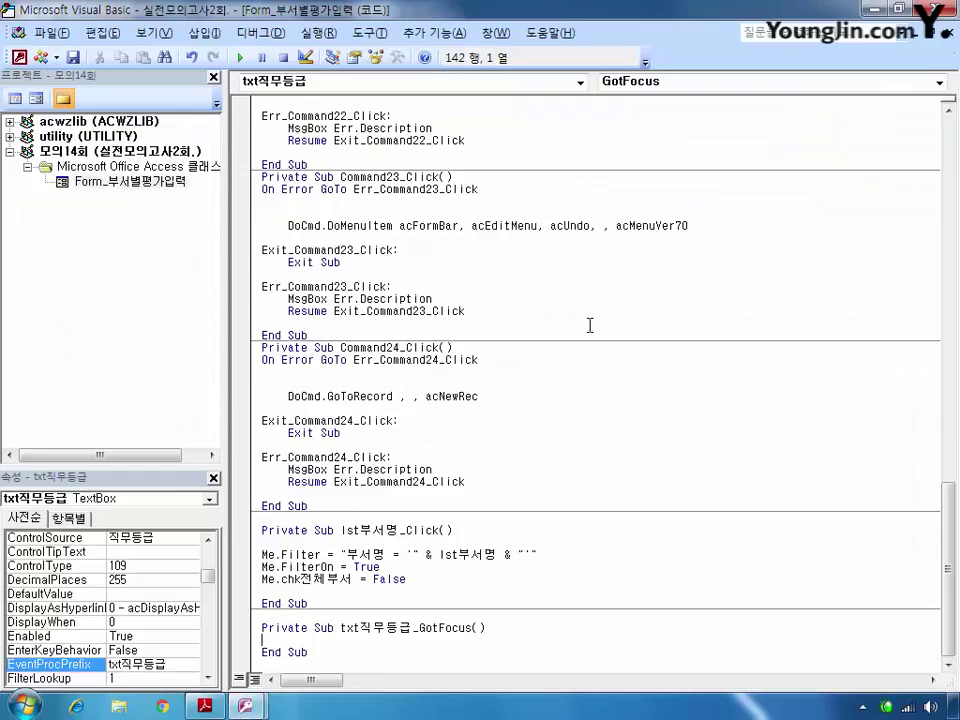
pyautogui.press('Return')
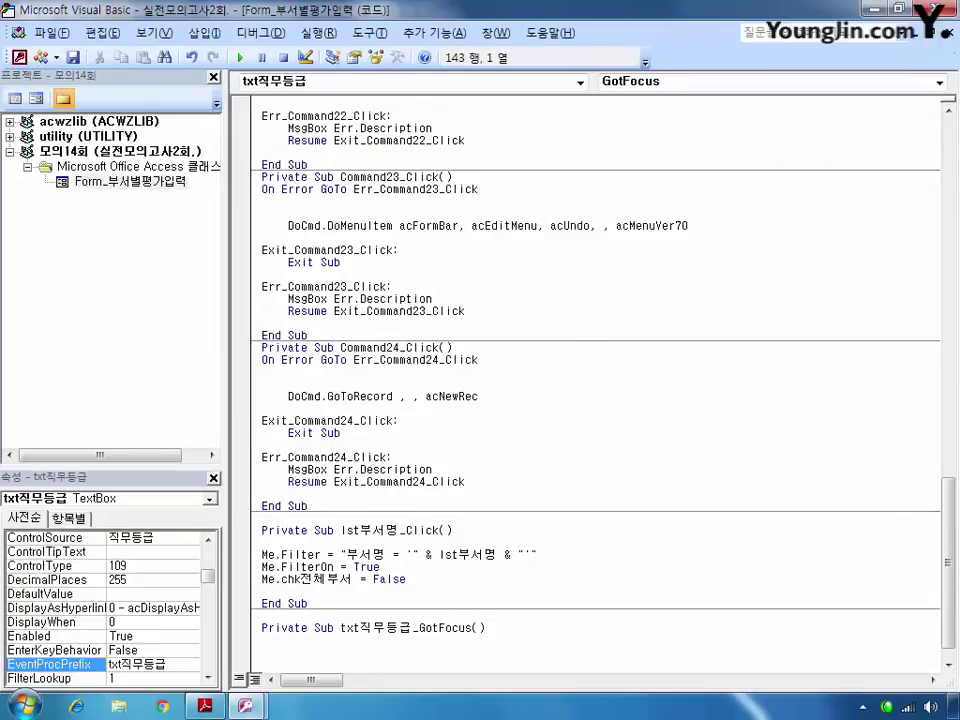
# Step: In the txt직무등급 GotFocus procedure, declare the variable 평균 and assign it (txt직무역량 + txt행동역량) / 2
pyautogui.scroll(-1, 598, 332)
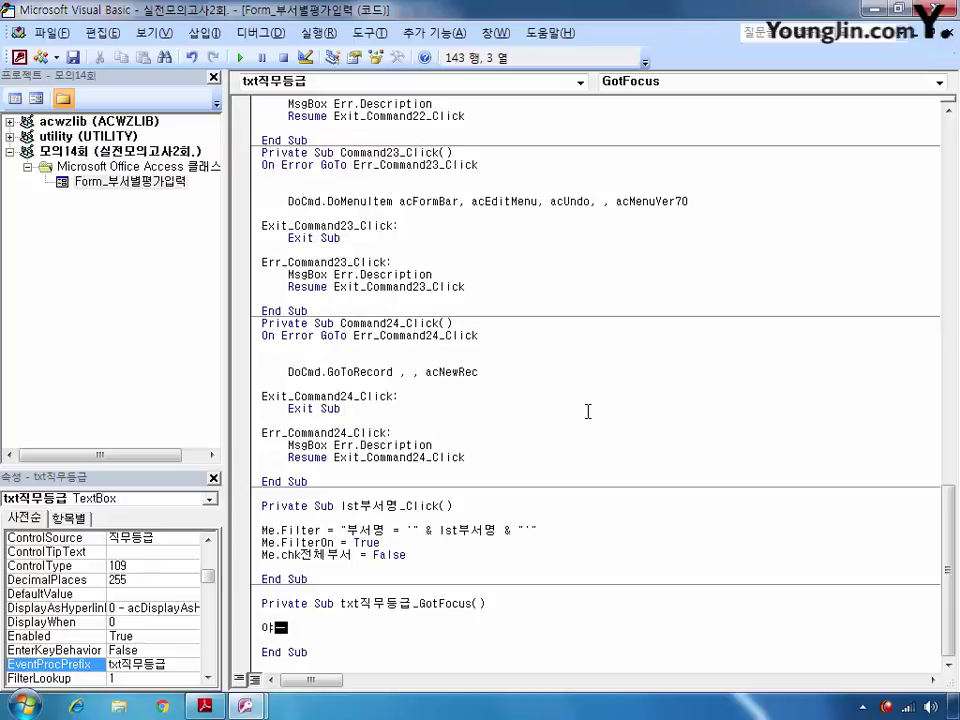
pyautogui.write('dim 평규')
pyautogui.press('Return')
pyautogui.press('Down')
pyautogui.write('평규')
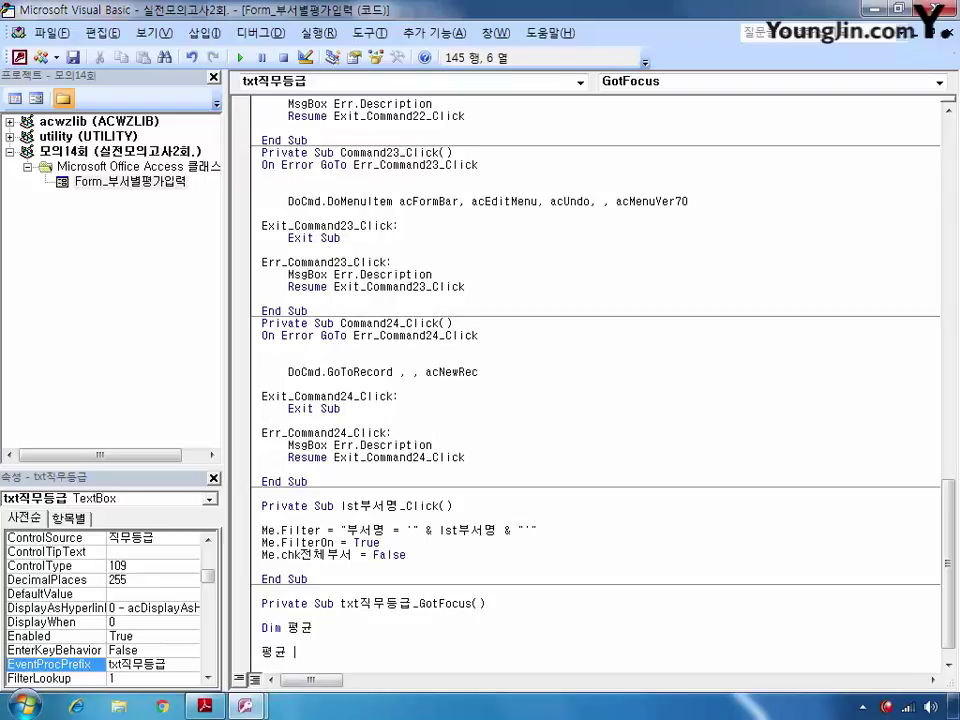
pyautogui.write(' = (txt직무역량')
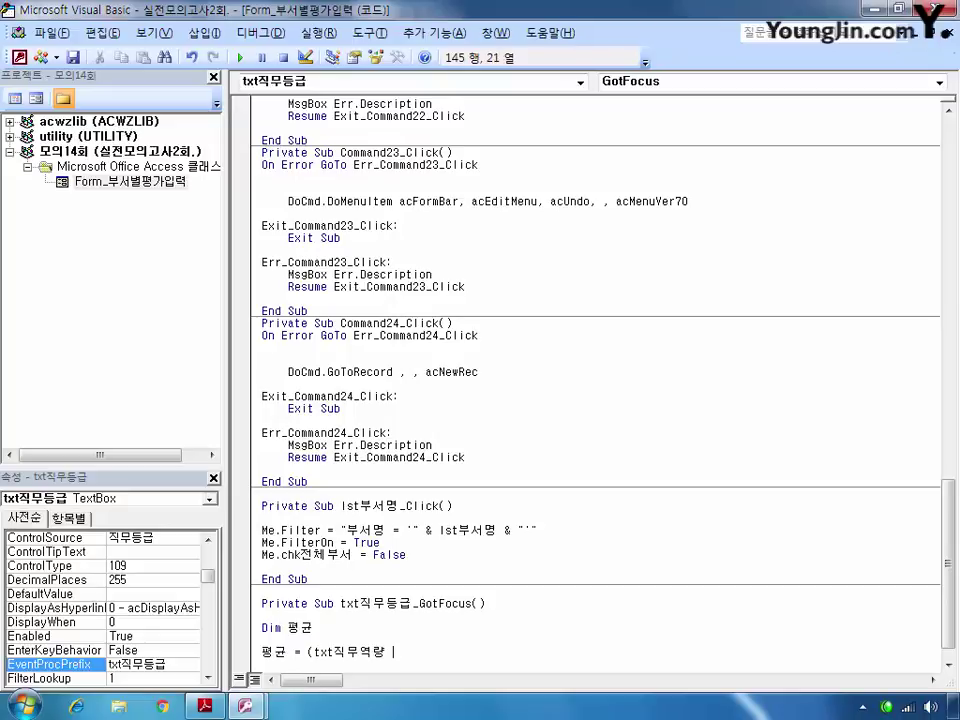
pyautogui.write(' + txt행동역량')
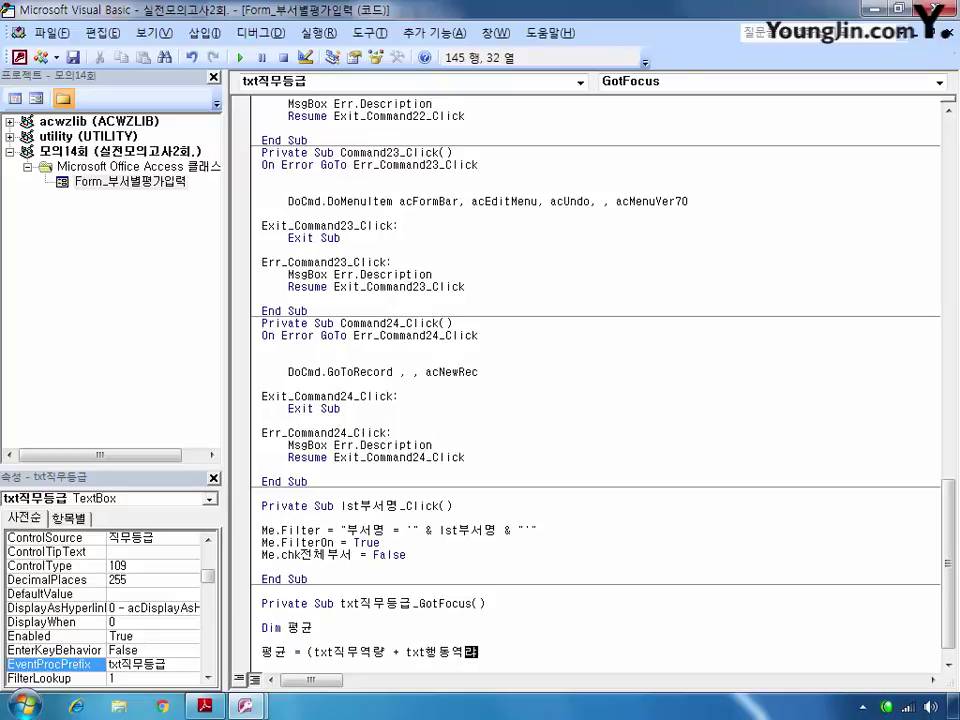
pyautogui.write(') / 2')
pyautogui.press('Return')
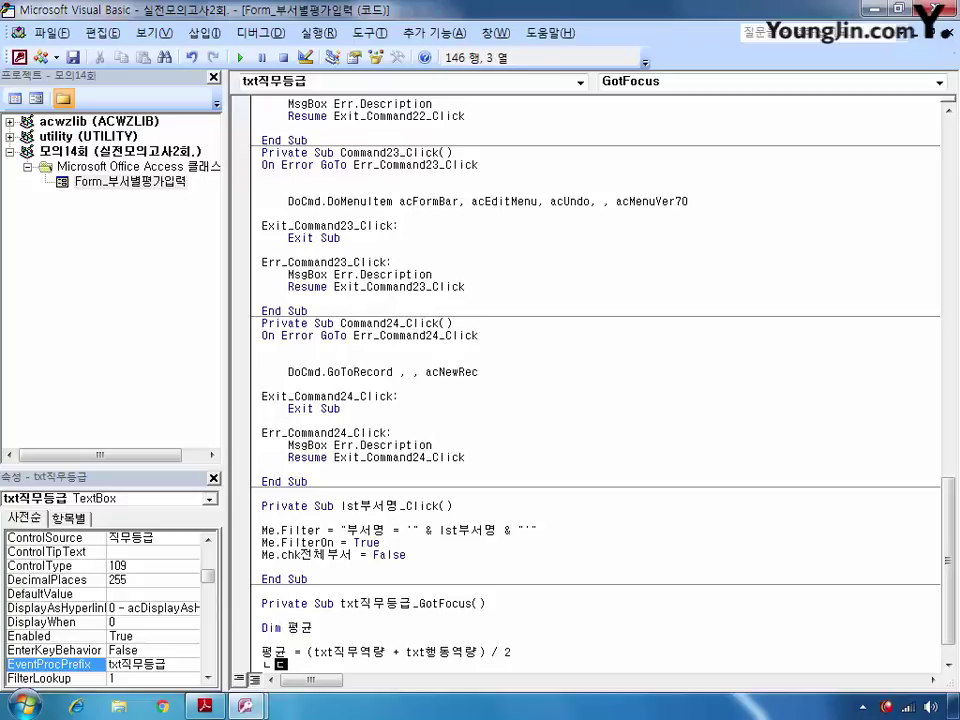
# Step: Start a Select Case 평균 block with Case Is >= 90 setting txt직무등급 = "A"
pyautogui.write('select cas')
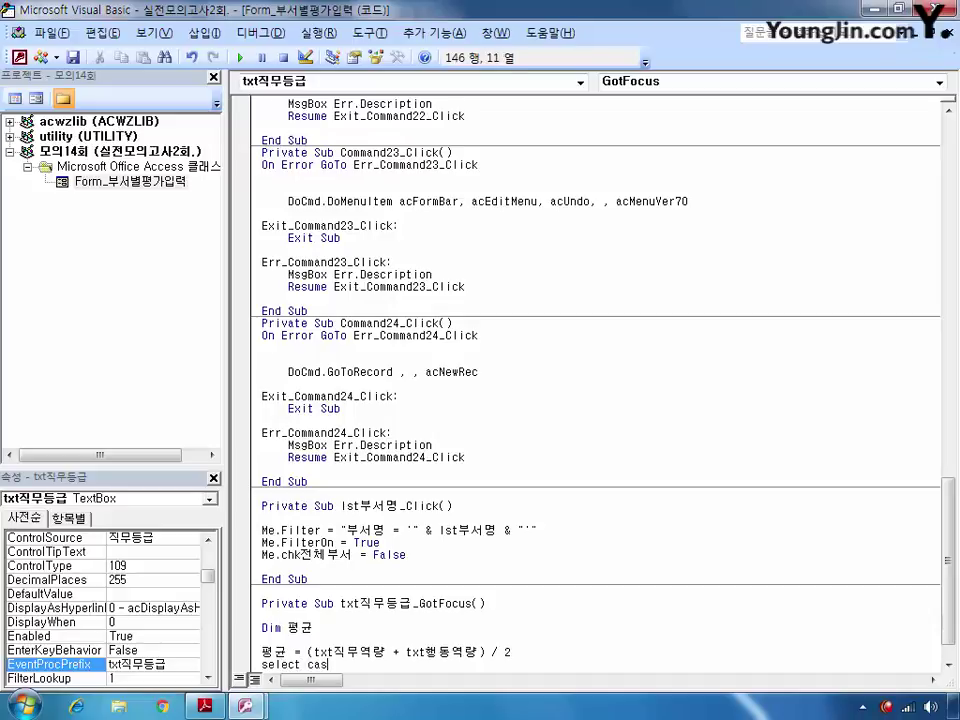
pyautogui.write('e 평균')
pyautogui.press('Return')
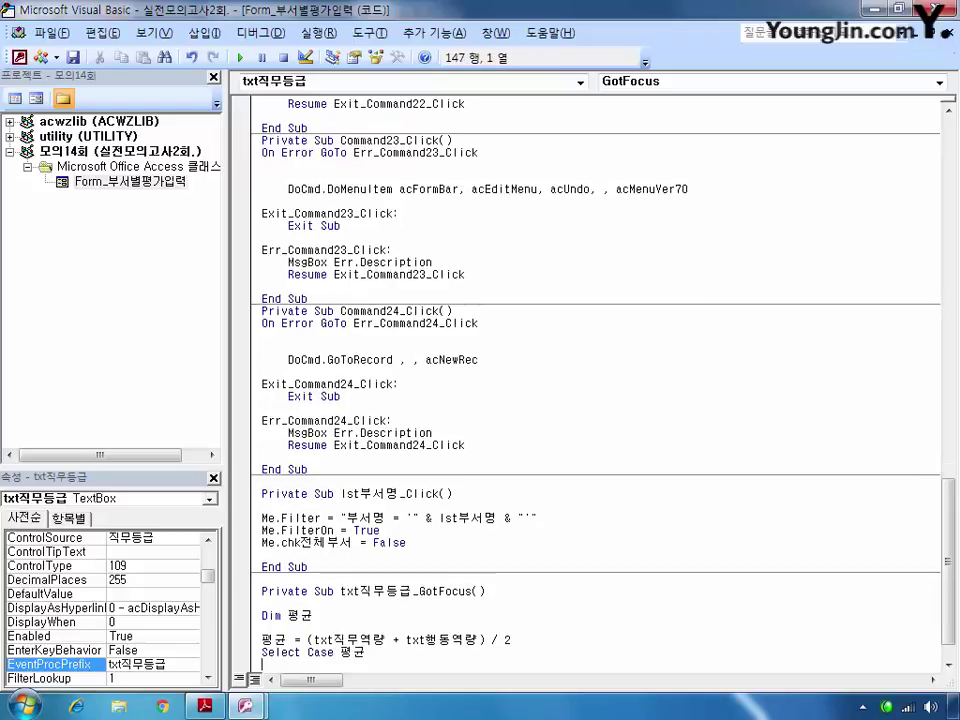
pyautogui.write('case is >=90')
pyautogui.press('Return')
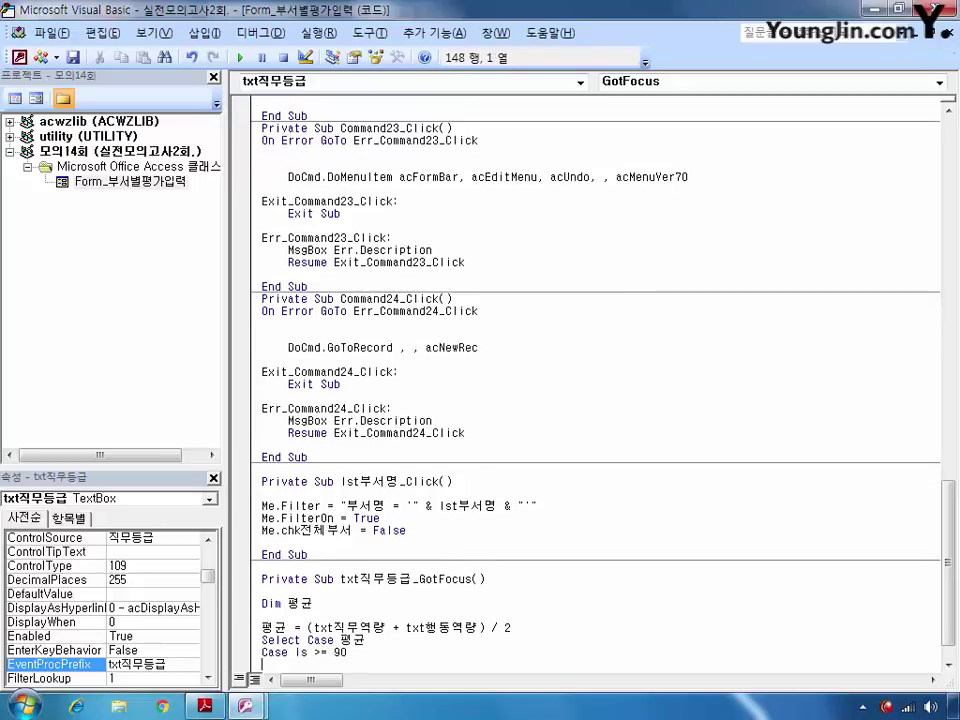
pyautogui.write('txtㅈ')
pyautogui.write('직무등급')
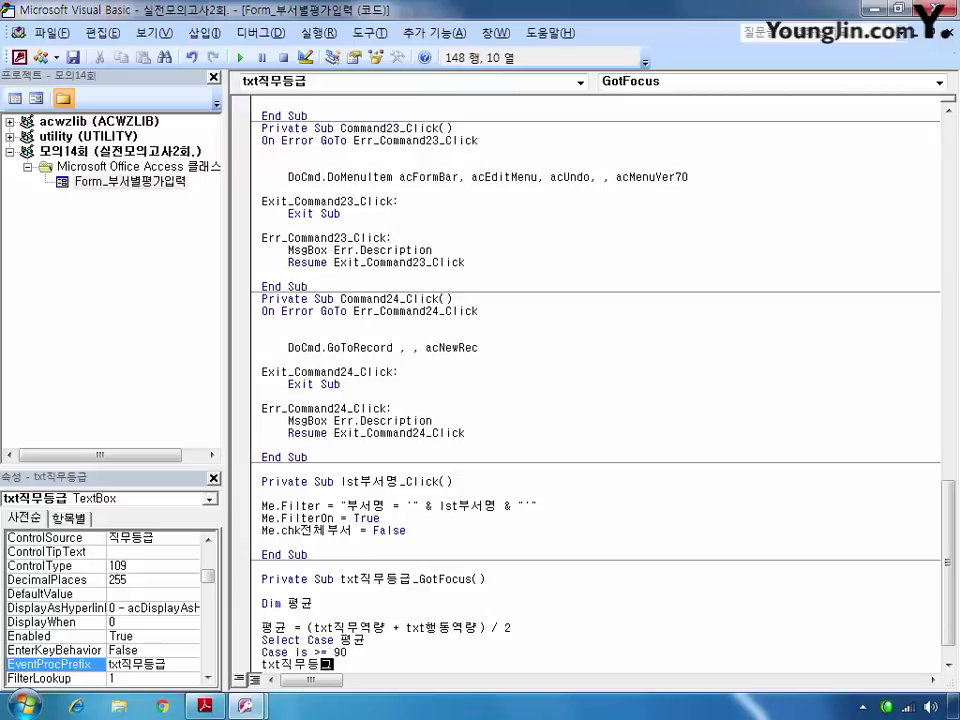
pyautogui.write(' = "ㅅ')
pyautogui.press('BackSpace')
pyautogui.write('A"')
pyautogui.scroll(-1, 625, 305)
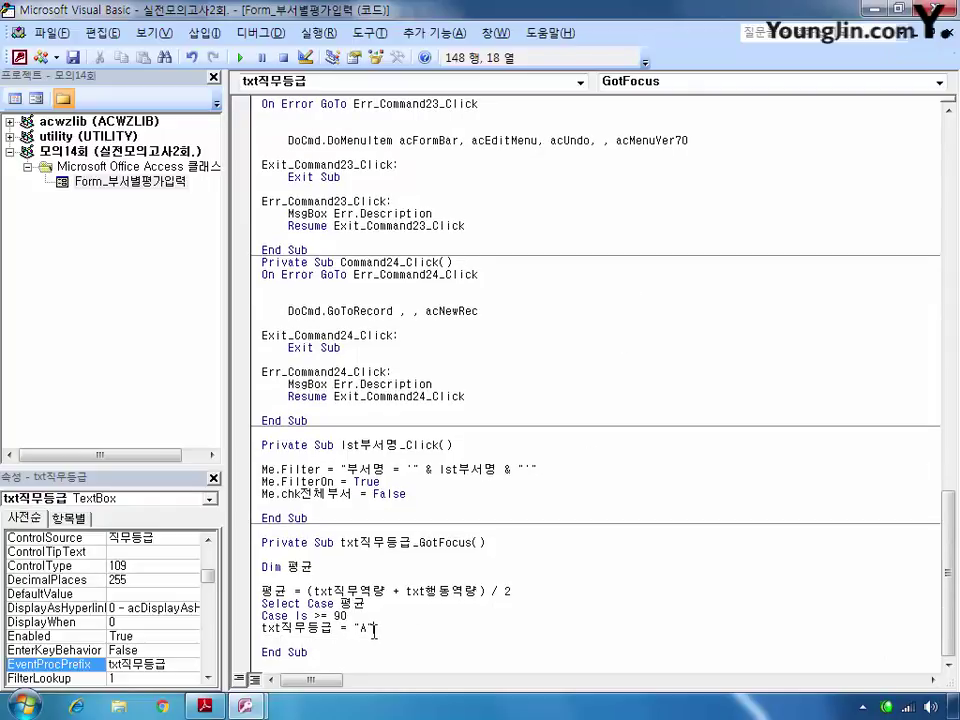
# Step: Copy the three-line Select Case block and paste five copies below it, followed by blank lines
pyautogui.moveTo(373, 627); pyautogui.dragTo(259, 604)
pyautogui.hotkey('ctrl', 'c')
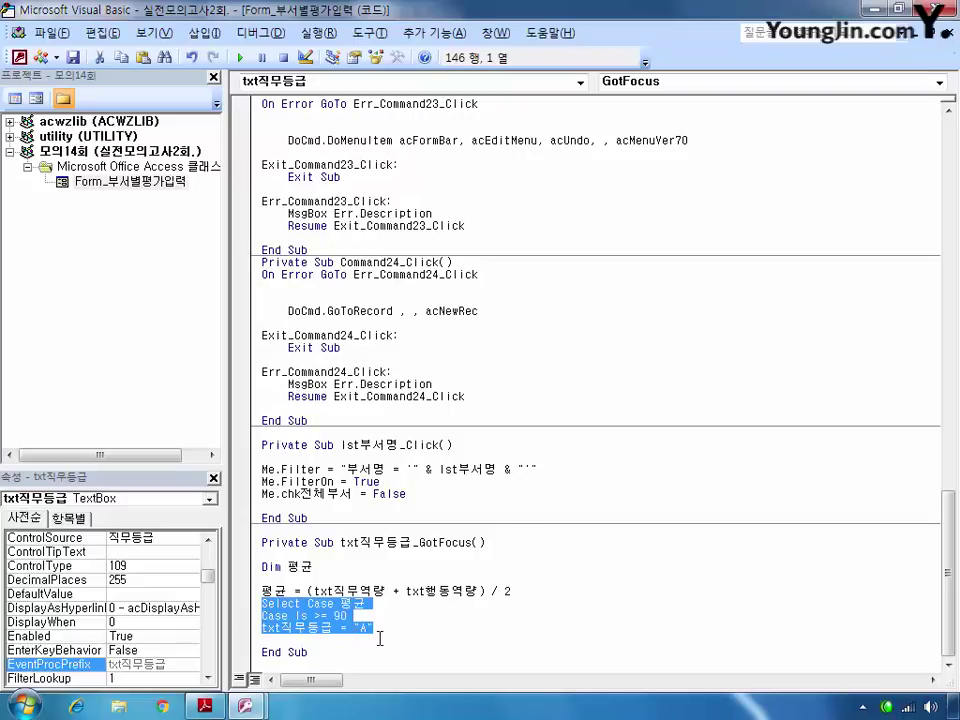
pyautogui.click(395, 624)
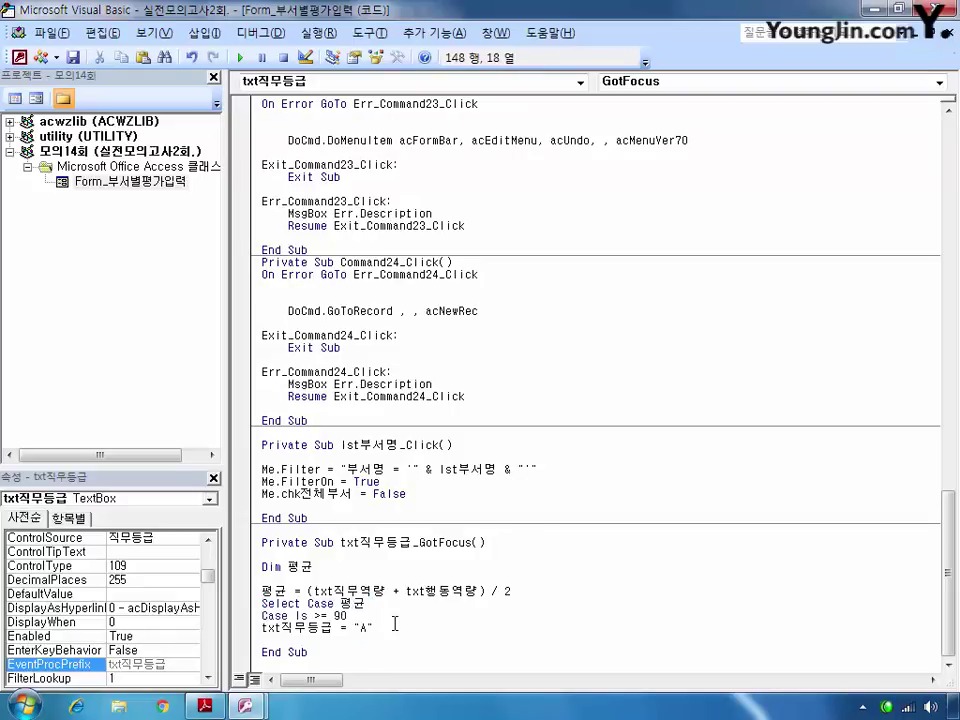
pyautogui.press('Return')
pyautogui.press('Return')
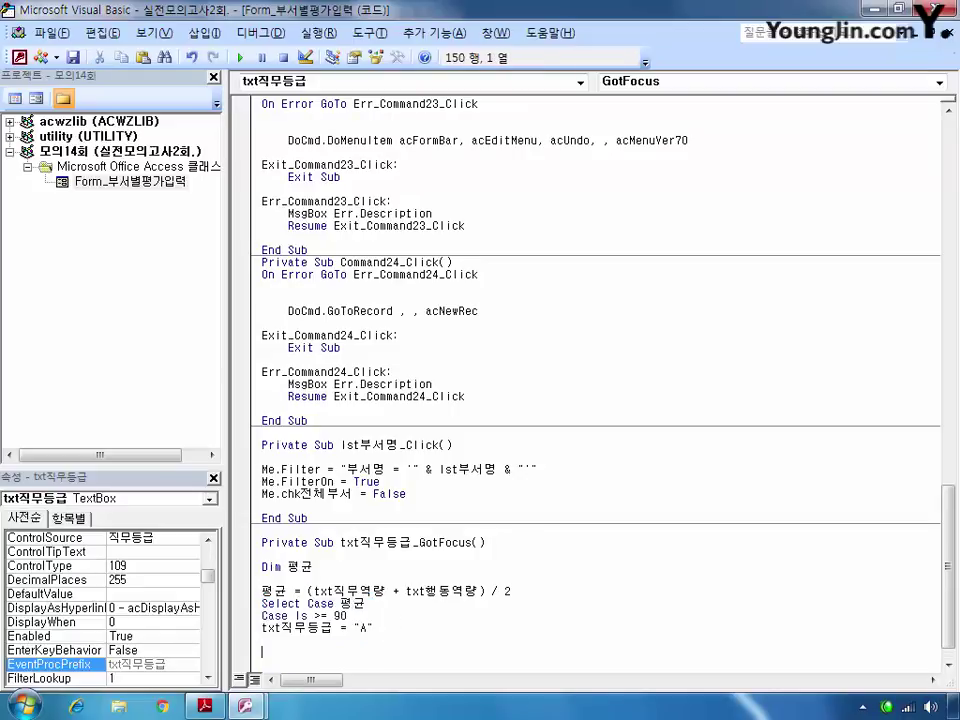
pyautogui.hotkey('ctrl', 'v')
pyautogui.press('Return')
pyautogui.hotkey('ctrl', 'v')
pyautogui.press('Return')
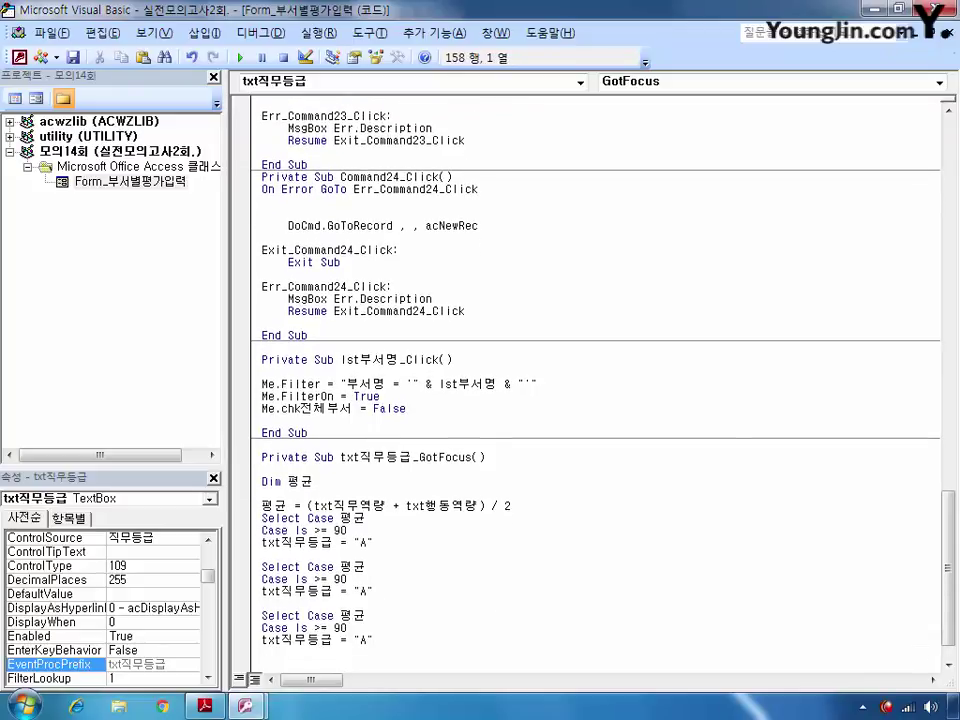
pyautogui.hotkey('ctrl', 'v')
pyautogui.press('Return')
pyautogui.press('Return')
pyautogui.hotkey('ctrl', 'v')
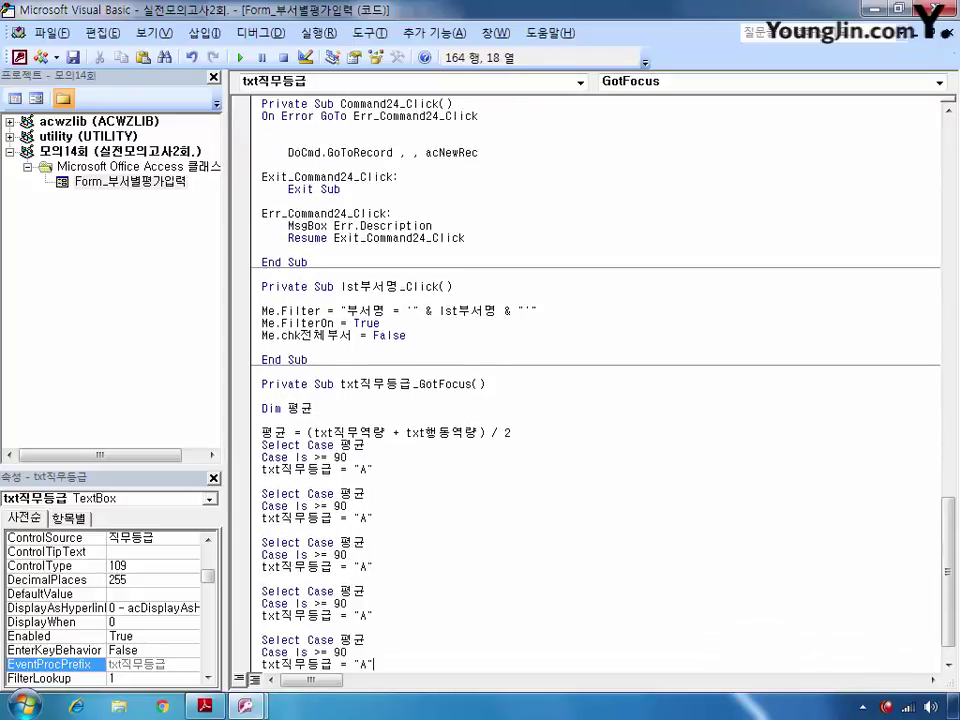
pyautogui.press('Return')
pyautogui.press('Return')
pyautogui.hotkey('ctrl', 'v')
pyautogui.press('Return')
pyautogui.press('Return')
pyautogui.press('Return')
pyautogui.press('Return')
pyautogui.press('Return')
pyautogui.press('Return')
pyautogui.press('Return')
pyautogui.press('Return')
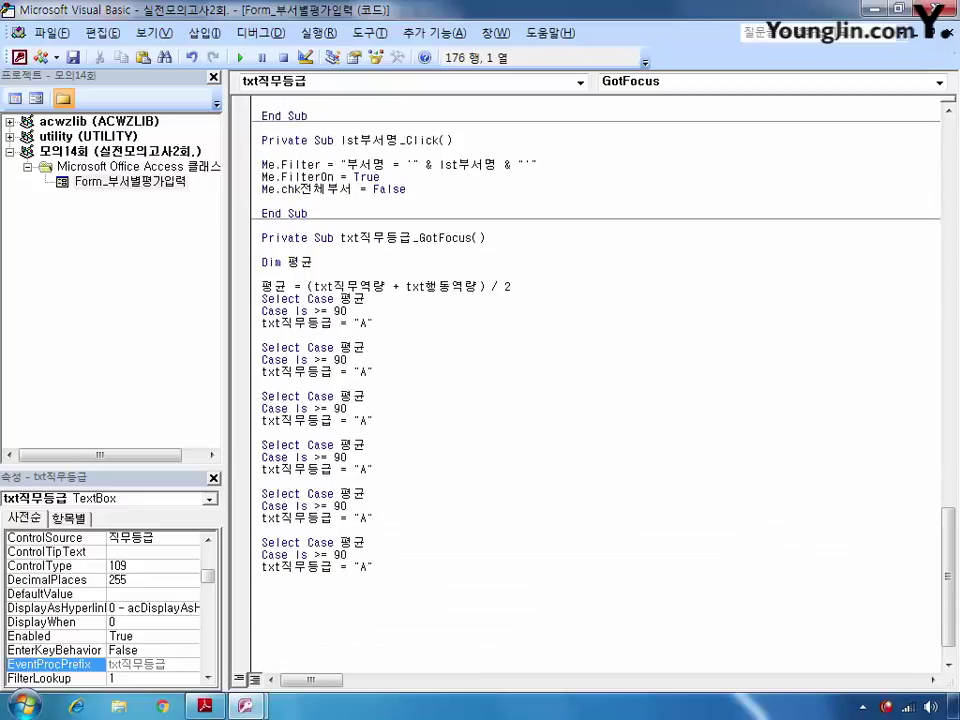
pyautogui.press('Return')
pyautogui.press('Return')
pyautogui.press('Return')
pyautogui.press('Return')
pyautogui.press('Return')
pyautogui.press('Return')
pyautogui.press('Return')
pyautogui.press('Return')
pyautogui.press('Return')
pyautogui.press('Return')
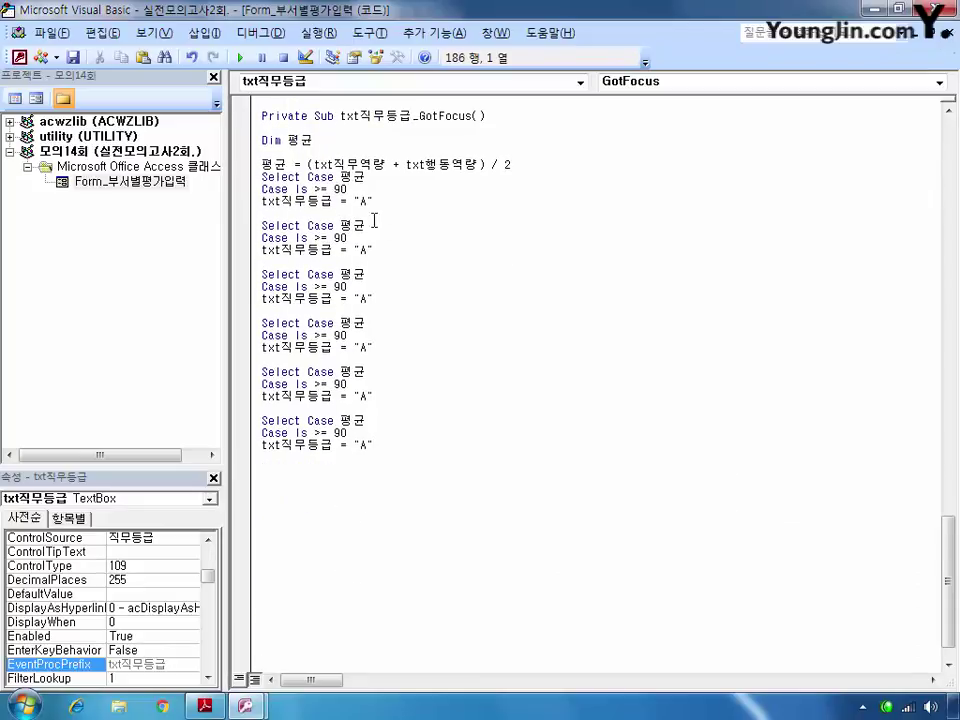
# Step: Change the second block's condition to >= 80 and its grade to "B"
pyautogui.click(341, 240)
pyautogui.moveTo(341, 240); pyautogui.dragTo(335, 240)
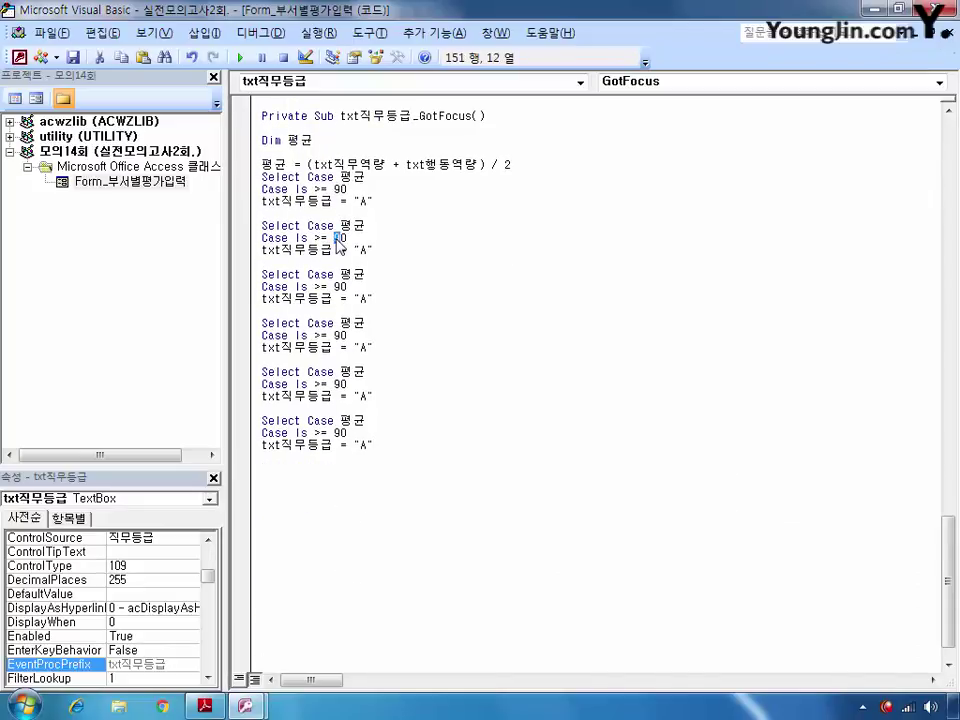
pyautogui.write('8')
pyautogui.moveTo(367, 251); pyautogui.dragTo(360, 250)
pyautogui.write('B')
# Step: Set the third block to >= 70 with grade "C" and the fourth block to >= 60 with grade "D"
pyautogui.moveTo(344, 287); pyautogui.dragTo(335, 287)
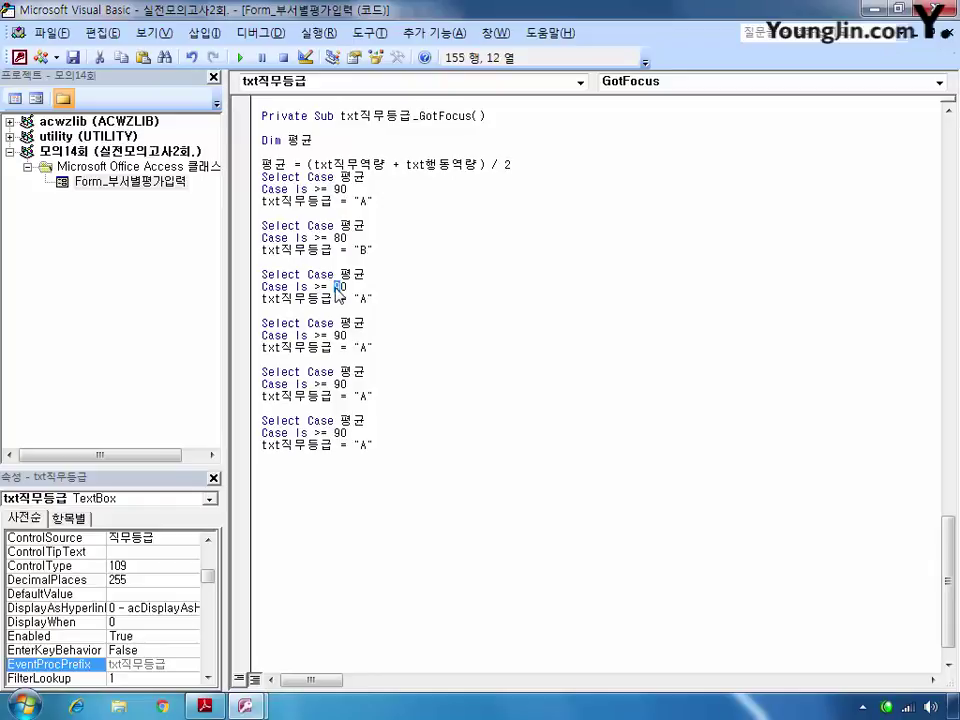
pyautogui.write('7')
pyautogui.moveTo(368, 298); pyautogui.dragTo(361, 298)
pyautogui.write('C')
pyautogui.moveTo(342, 335); pyautogui.dragTo(335, 335)
pyautogui.write('6')
pyautogui.moveTo(369, 347); pyautogui.dragTo(363, 352)
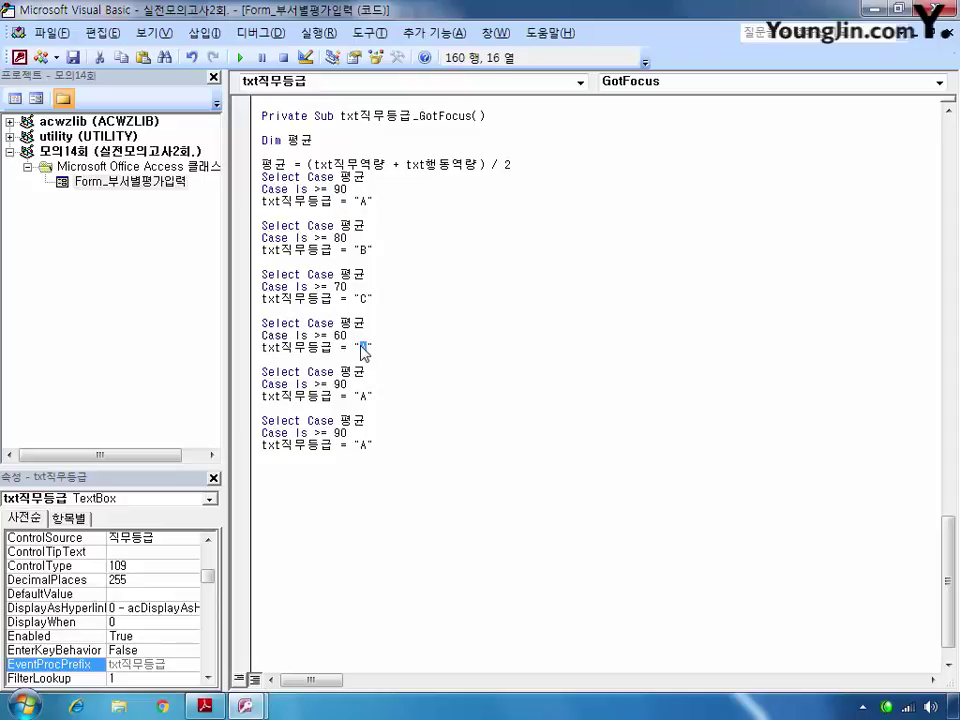
pyautogui.write('D')
# Step: Replace the last two copied Select Case blocks with a Case Else line
pyautogui.moveTo(373, 445); pyautogui.dragTo(262, 371)
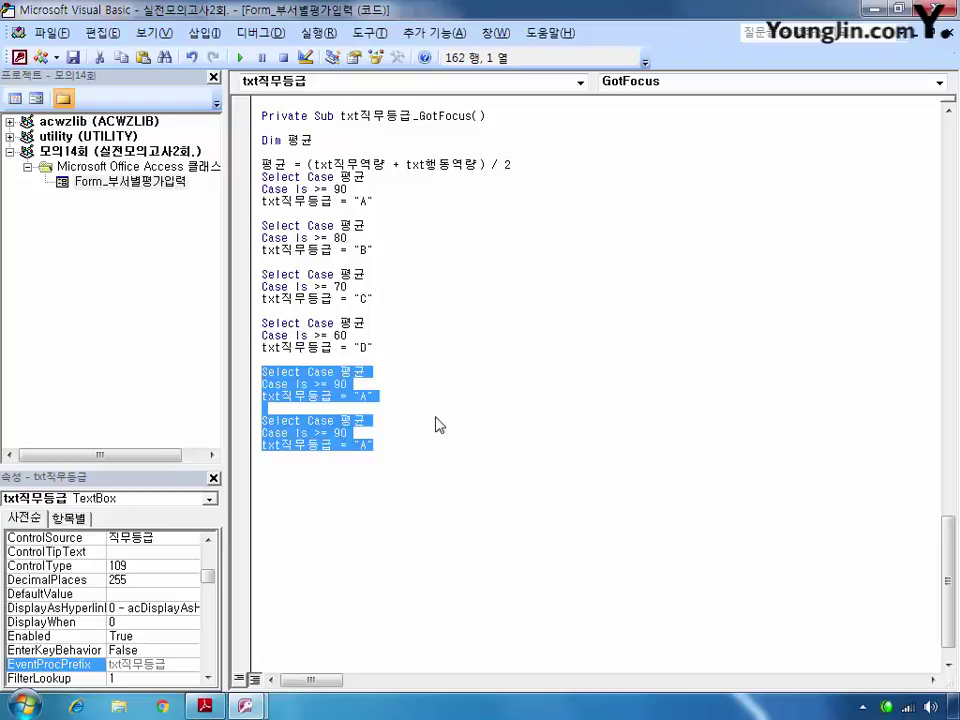
pyautogui.write('case')
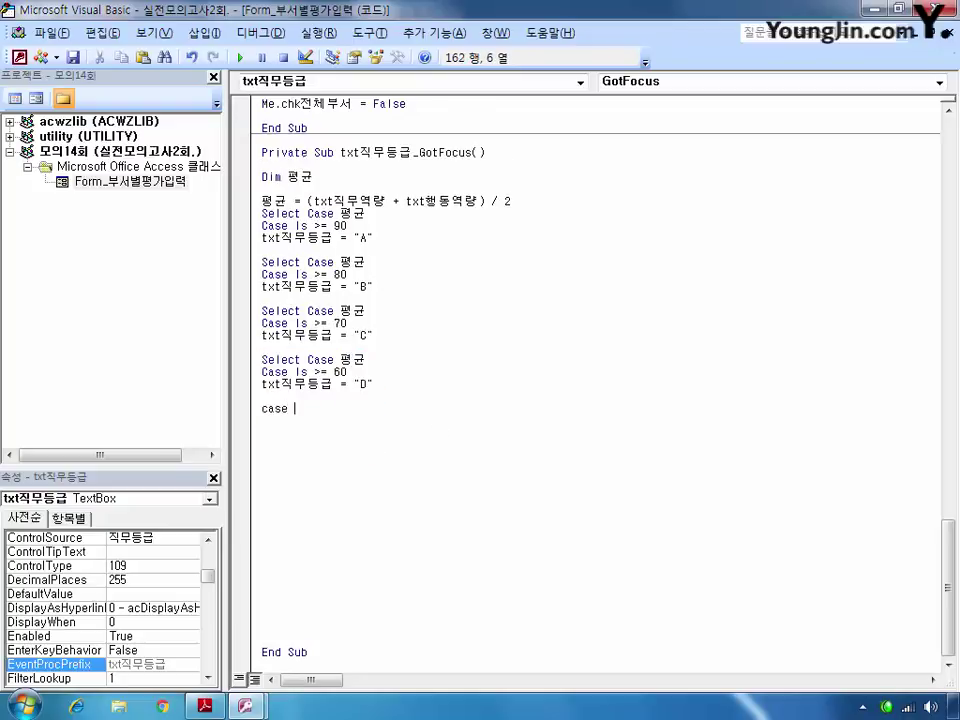
pyautogui.write(' else')
pyautogui.press('Return')
pyautogui.write('ㅅㅌㅅ')
pyautogui.press('BackSpace')
pyautogui.press('BackSpace')
pyautogui.press('BackSpace')
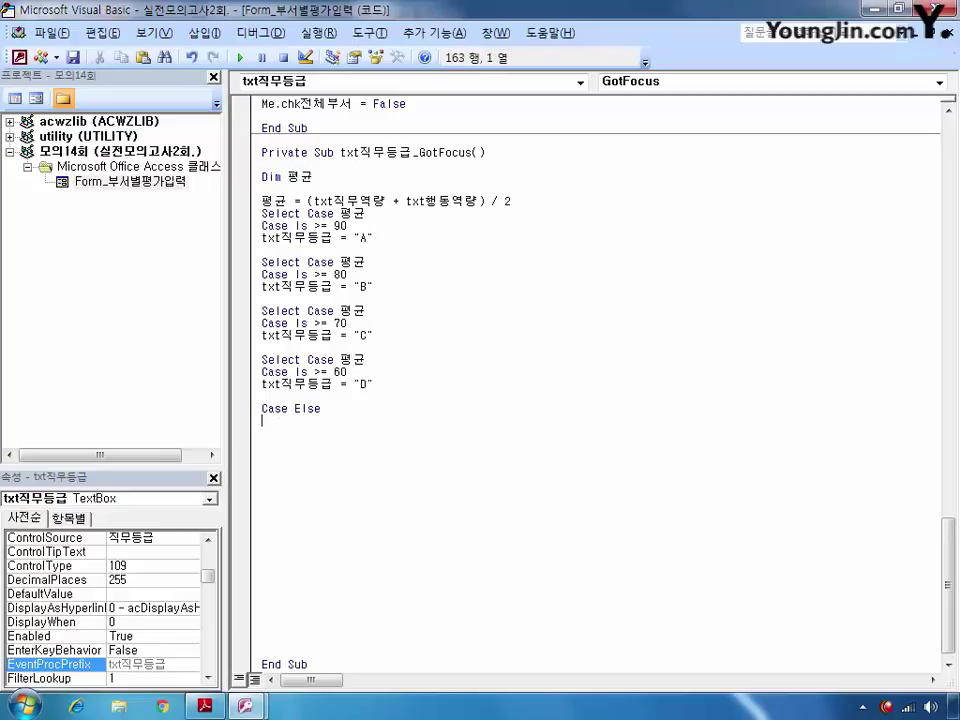
# Step: Set txt직무등급 = "F" under Case Else and end the block with End Select
pyautogui.write('txt직무등급')
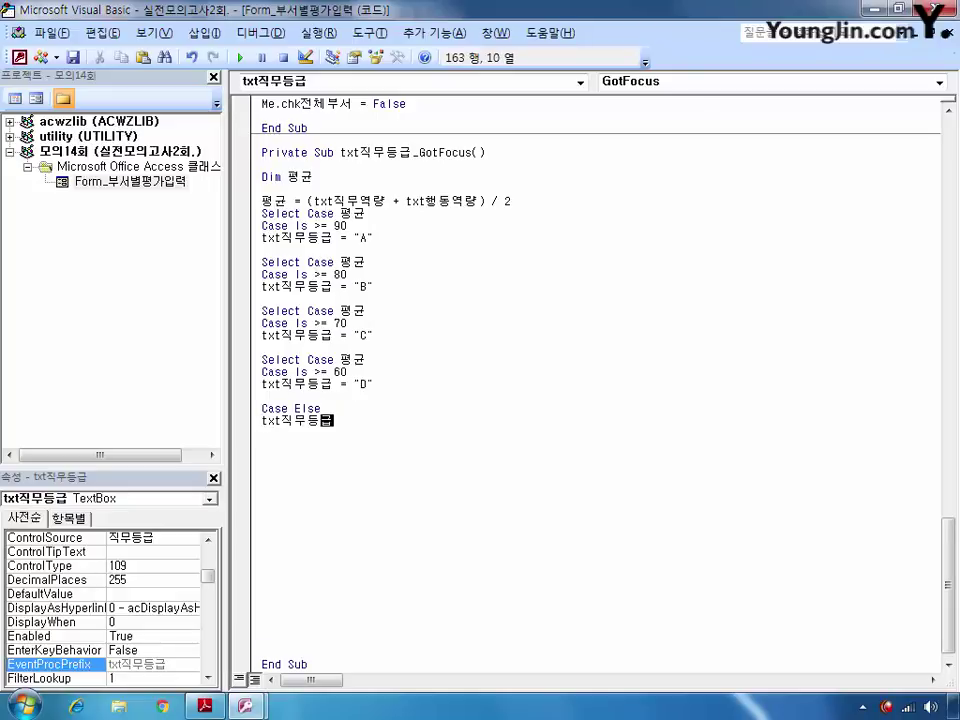
pyautogui.write(' = ')
pyautogui.write('"F')
pyautogui.press('BackSpace')
pyautogui.write('F"')
pyautogui.press('Return')
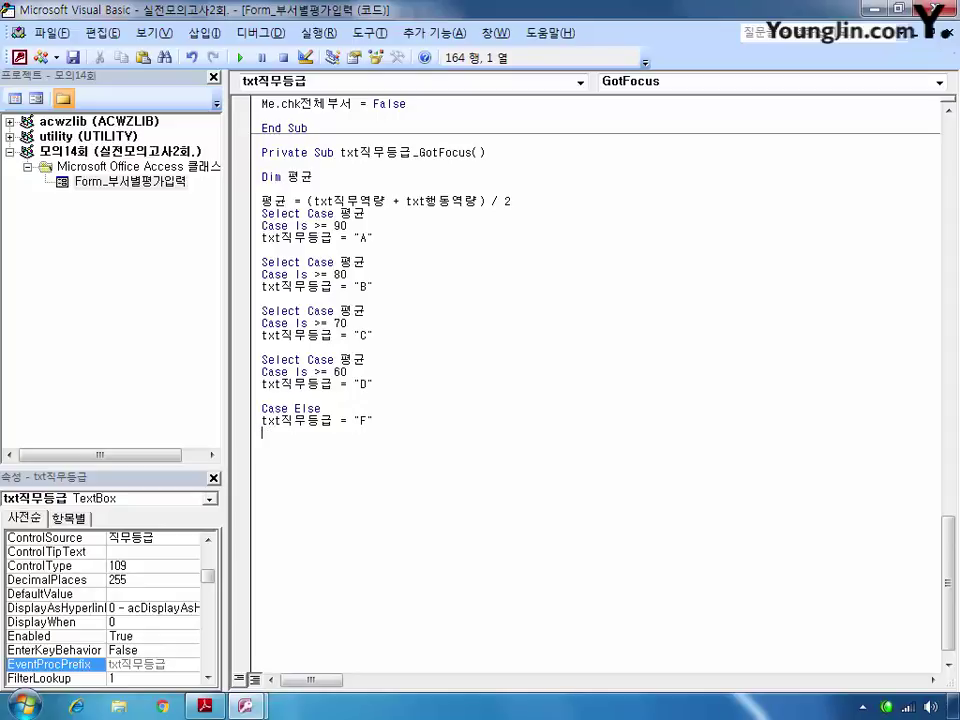
pyautogui.write('end select')
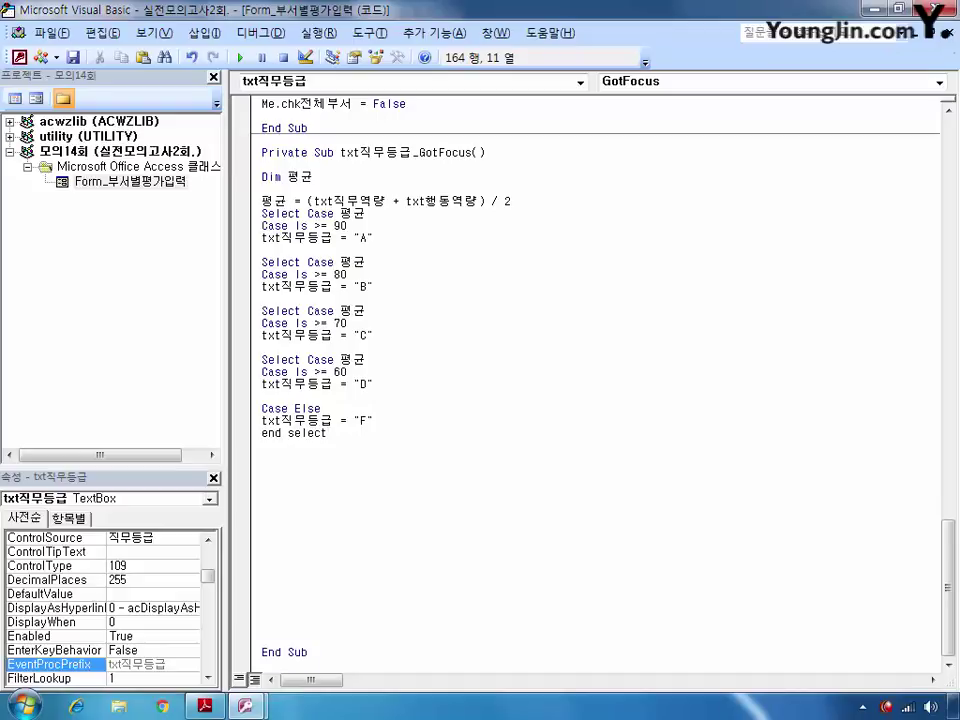
pyautogui.scroll(2, 590, 400)
# Step: Close the code editor and the 부서별평가입력 form, saving the design changes
pyautogui.click(921, 8)
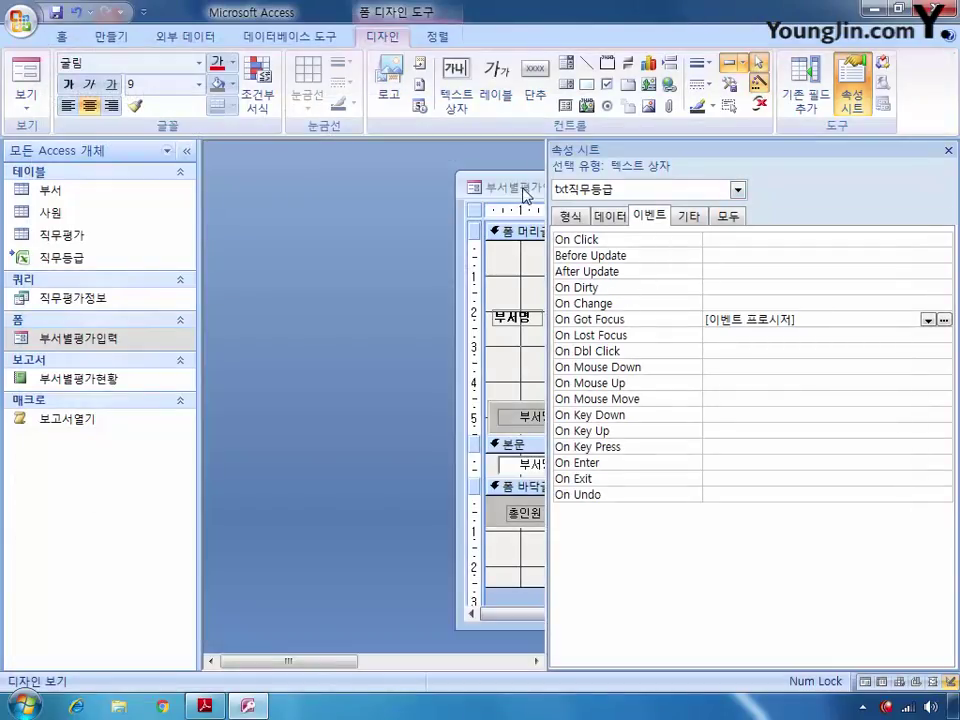
pyautogui.doubleClick(527, 188)
pyautogui.hotkey('ctrl', 'F4')
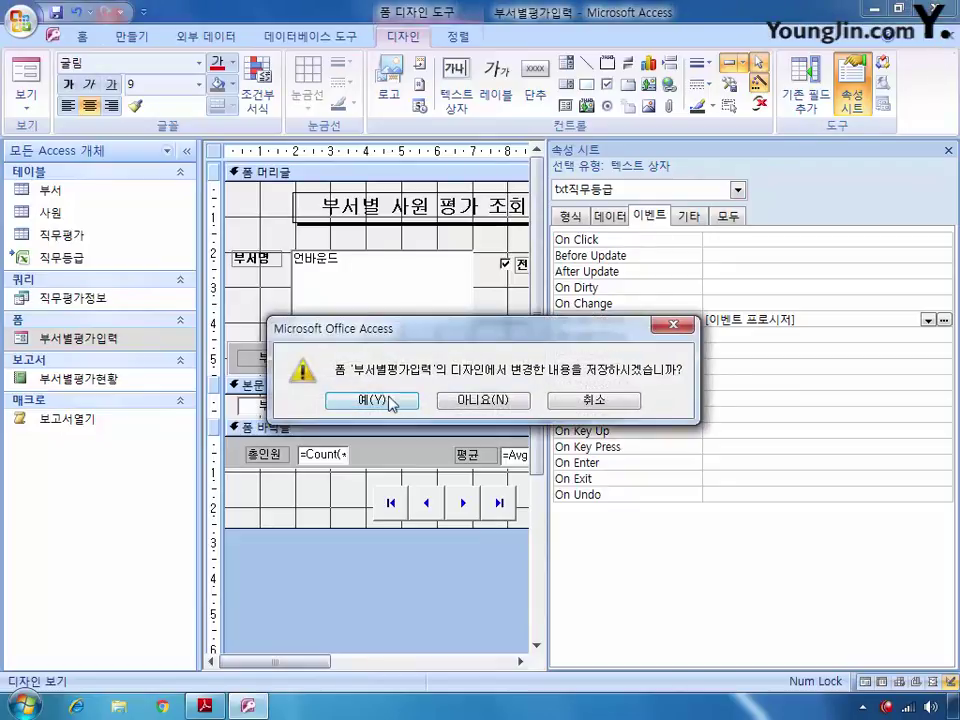
pyautogui.click(391, 402)
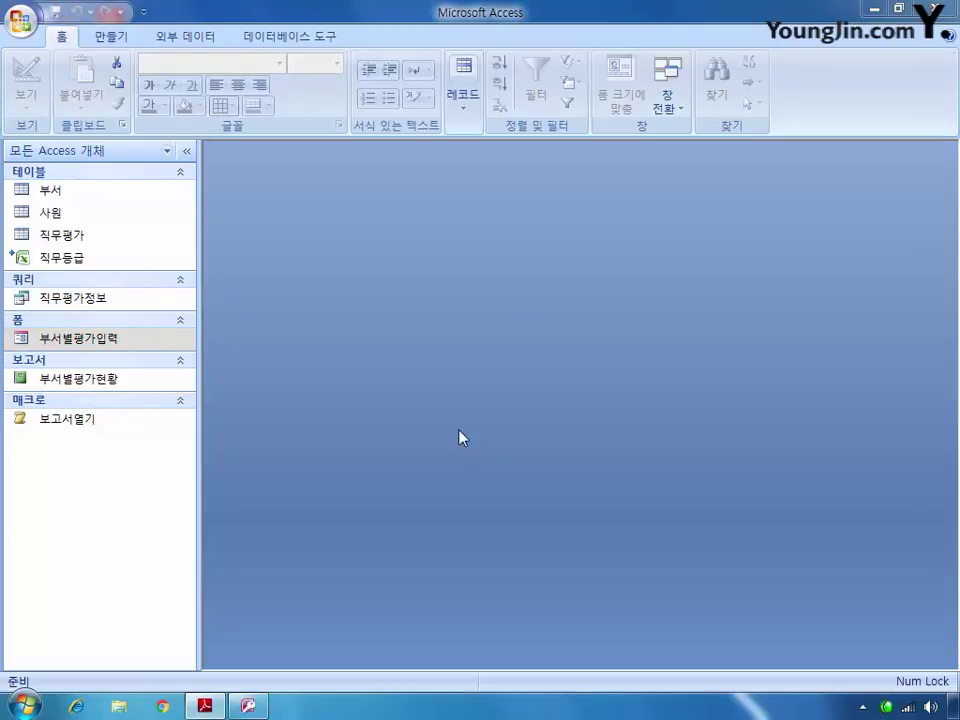
# Step: Create a new query in Design view based on the 직무평가정보 query
pyautogui.click(114, 37)
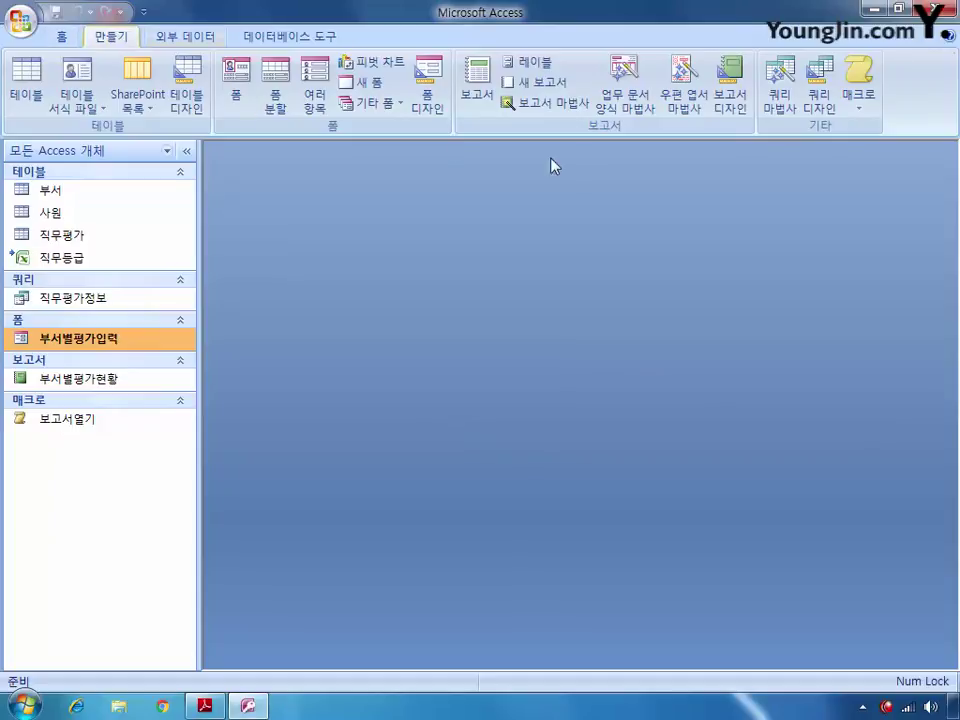
pyautogui.click(819, 85)
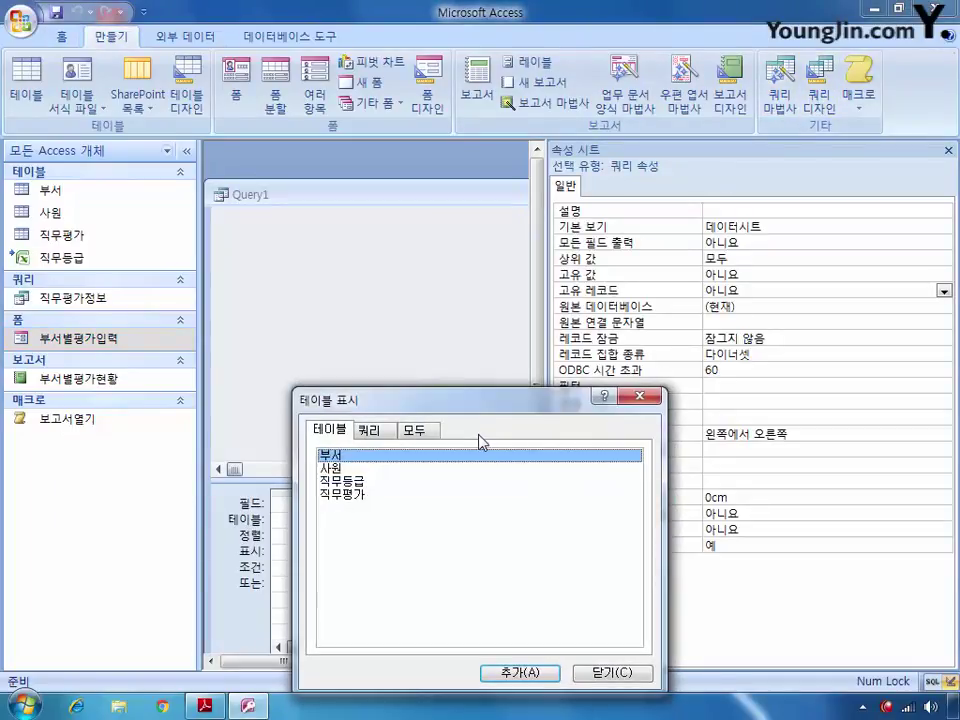
pyautogui.click(369, 430)
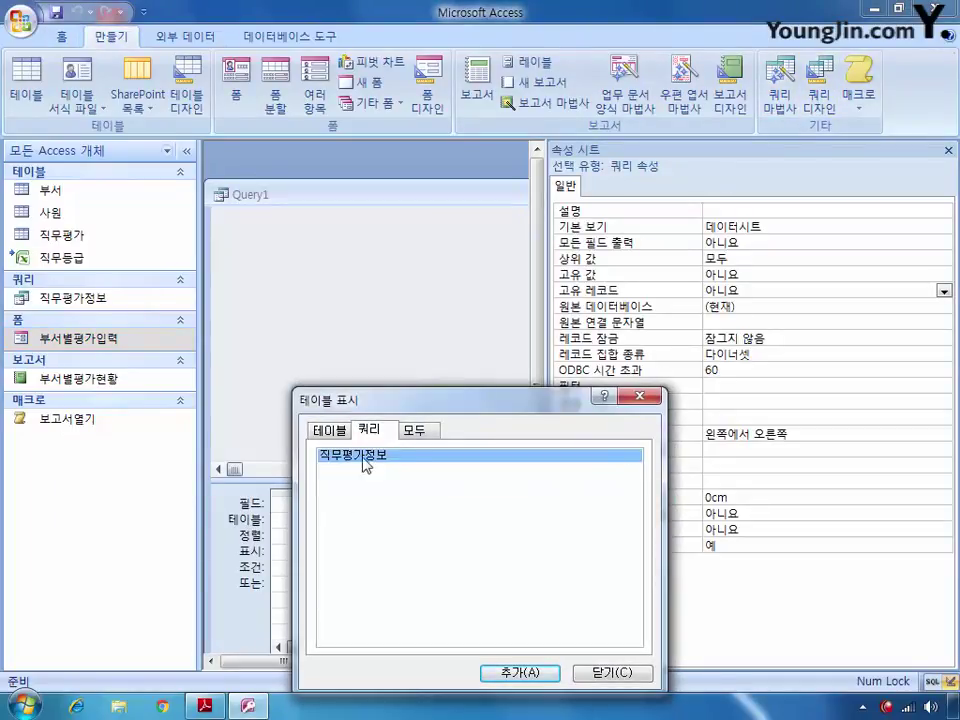
pyautogui.click(502, 672)
pyautogui.click(585, 672)
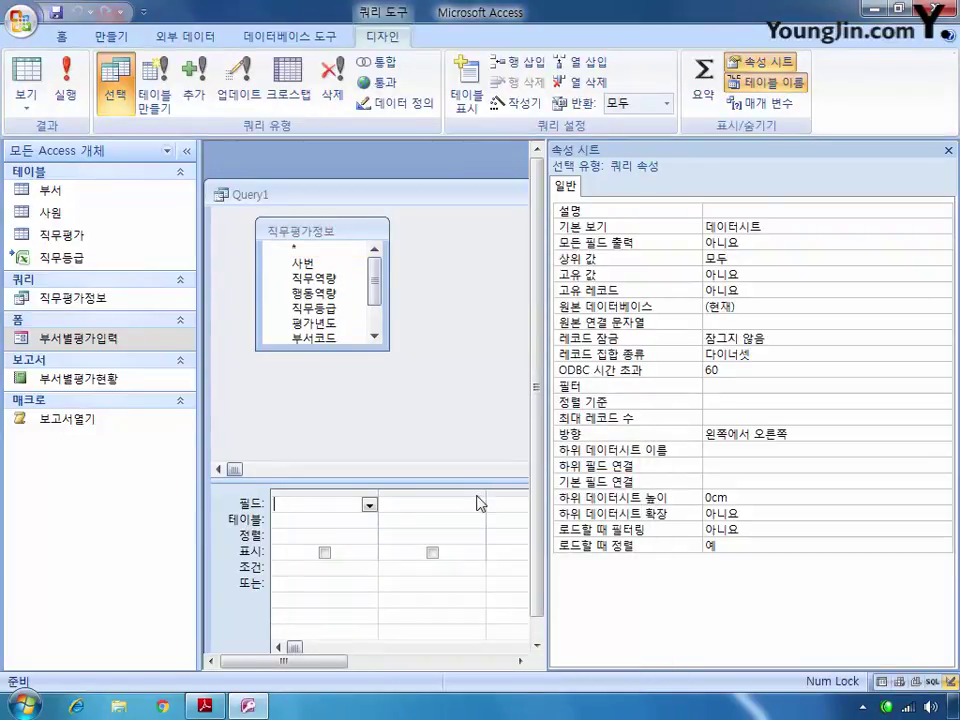
# Step: Add the 사번, 이름, 부서명, 직급, 평가년도 and 직무등급 fields from 직무평가정보 to the query grid
pyautogui.doubleClick(303, 262)
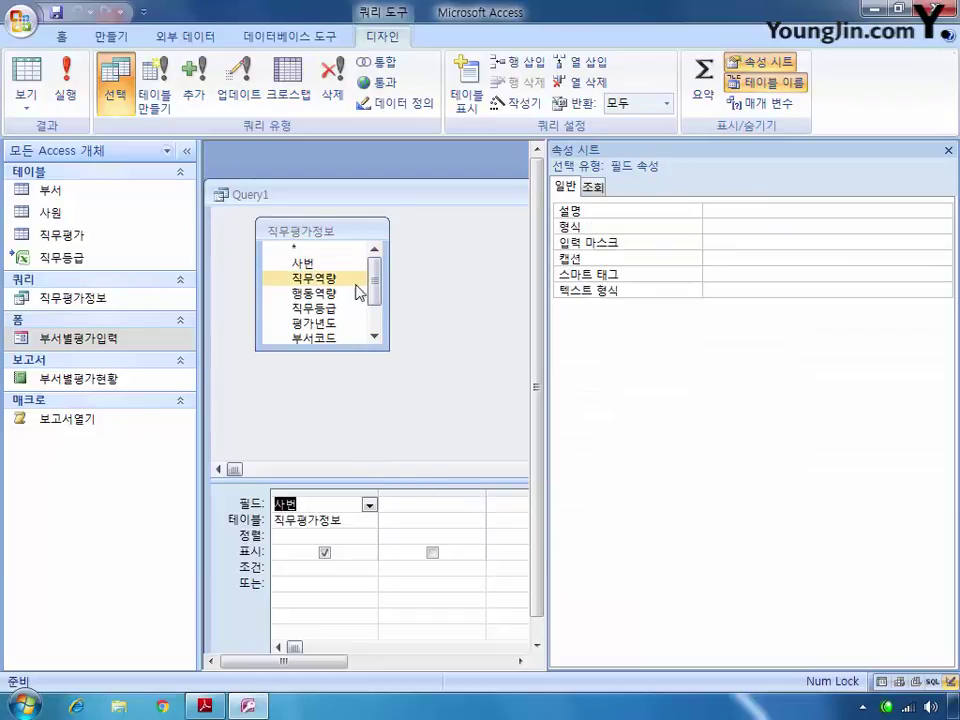
pyautogui.click(377, 317)
pyautogui.doubleClick(304, 308)
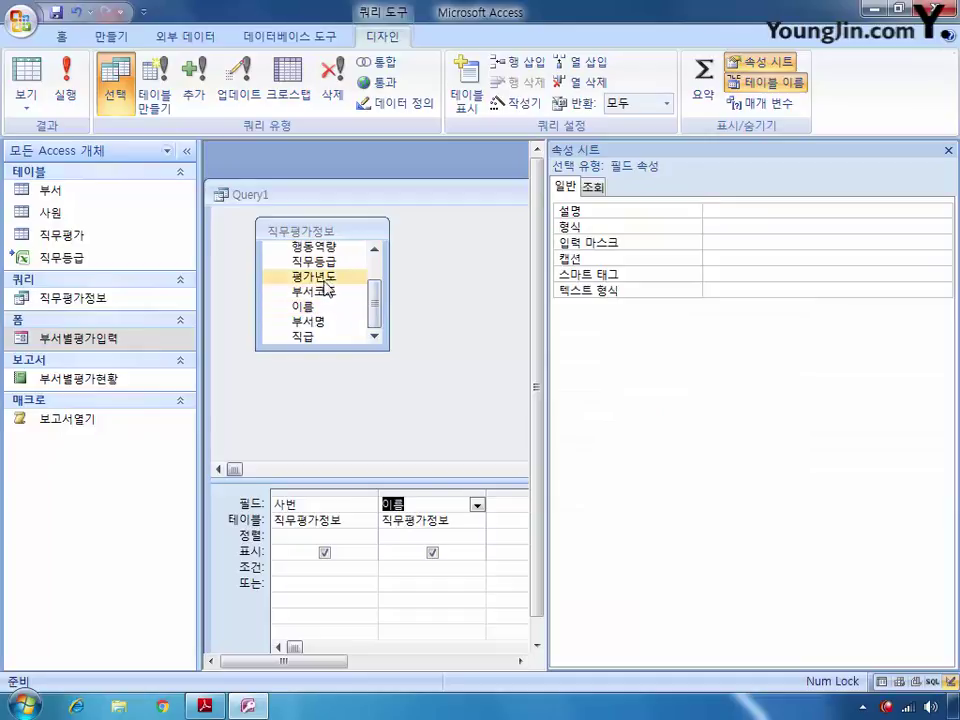
pyautogui.click(321, 325)
pyautogui.doubleClick(321, 327)
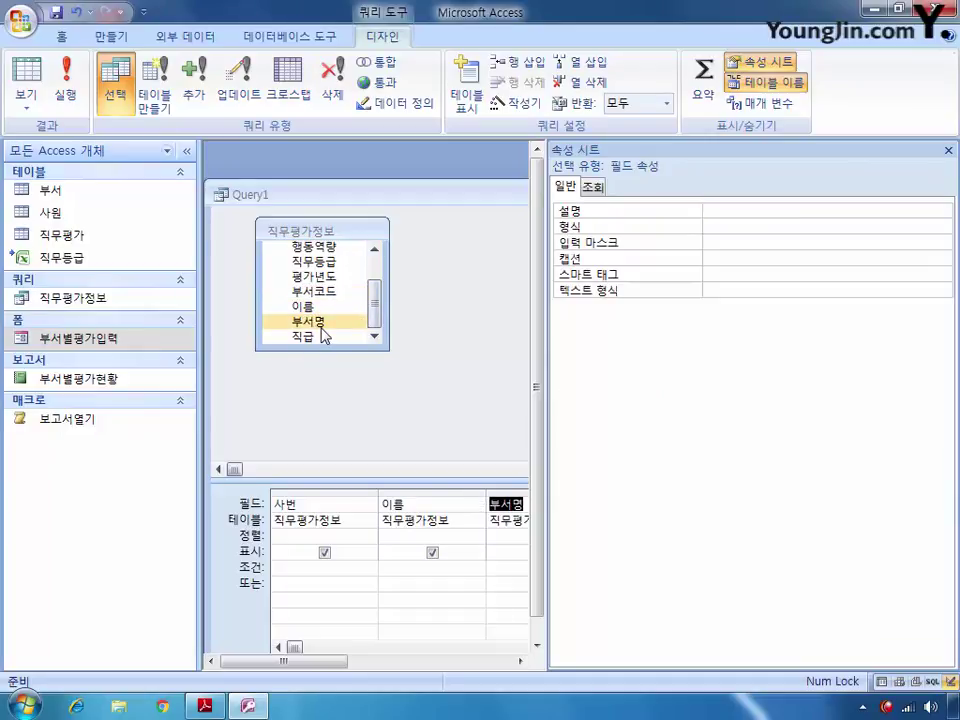
pyautogui.doubleClick(317, 337)
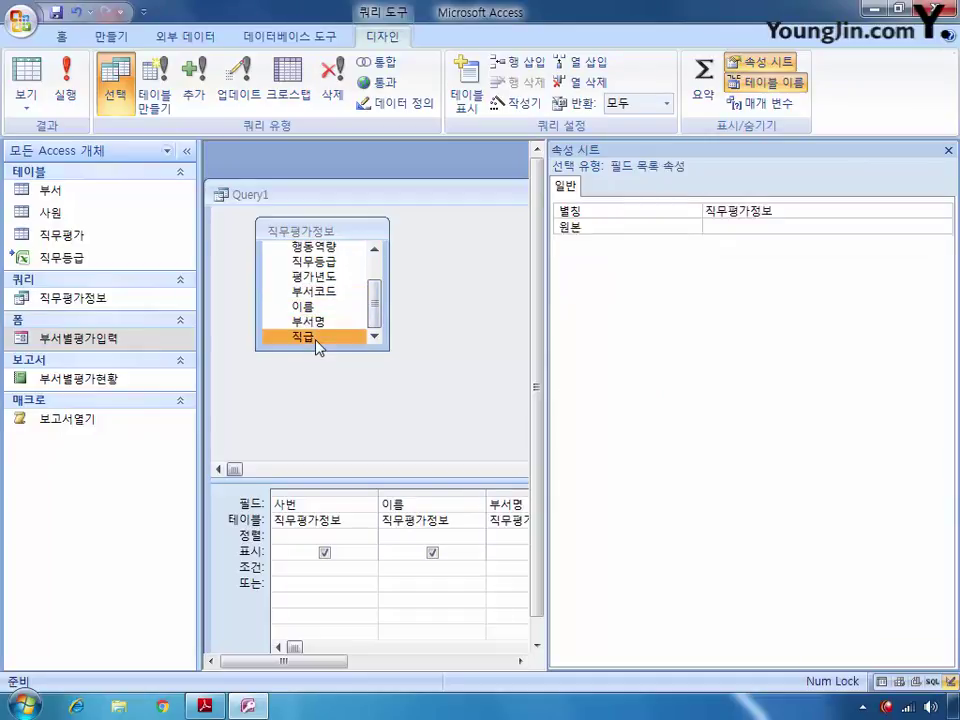
pyautogui.click(318, 291)
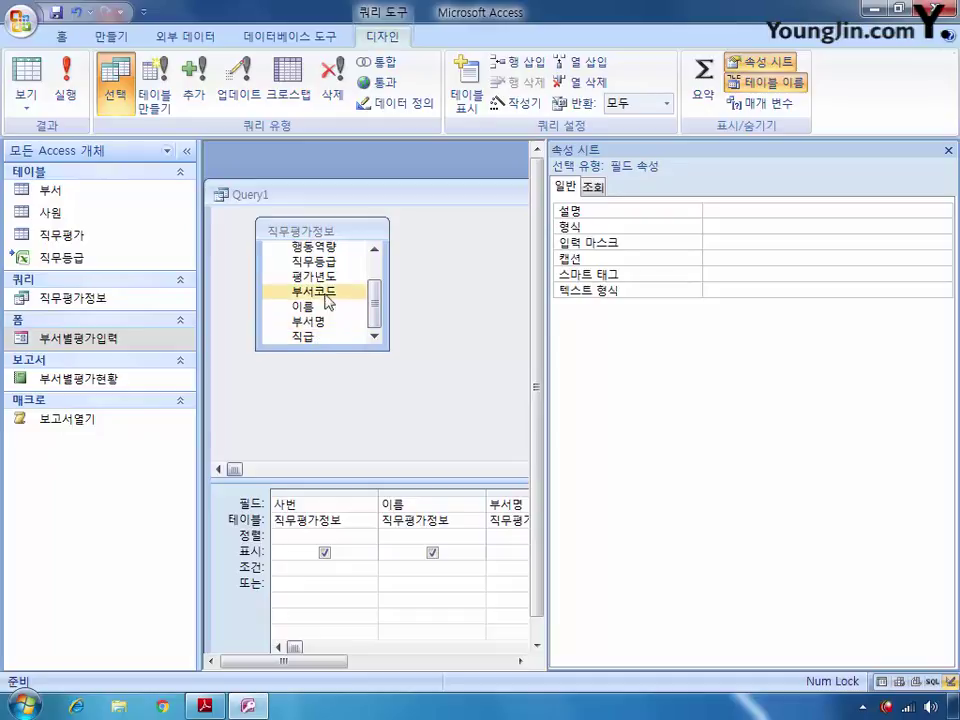
pyautogui.click(324, 276)
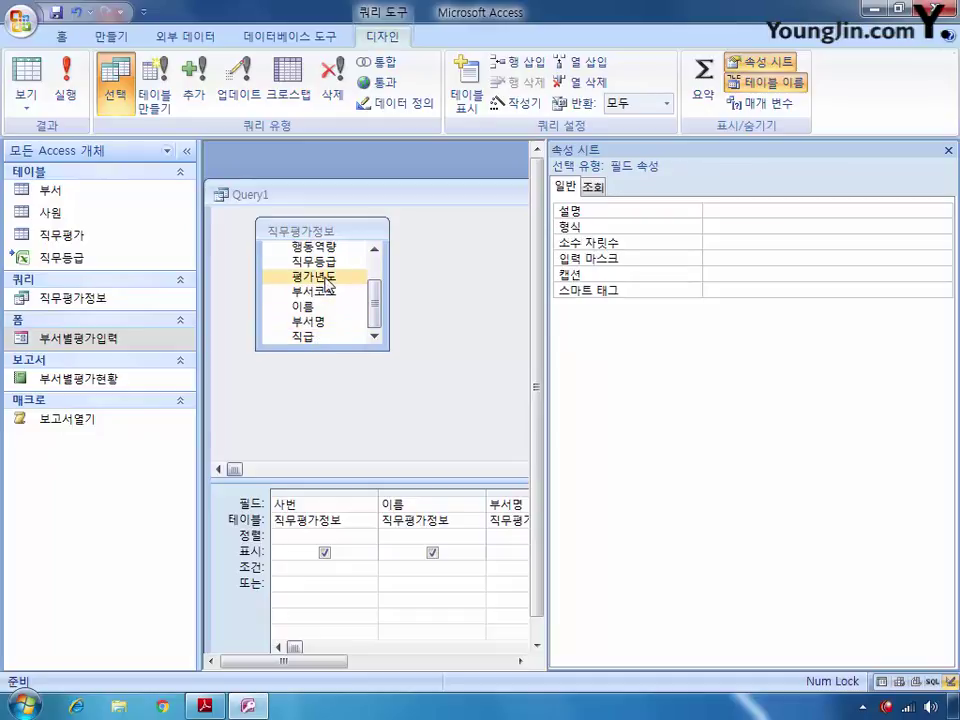
pyautogui.click(313, 261)
# Step: Set the query criteria to 2008 for 평가년도 and "A" for 직무등급
pyautogui.moveTo(306, 662); pyautogui.dragTo(452, 664)
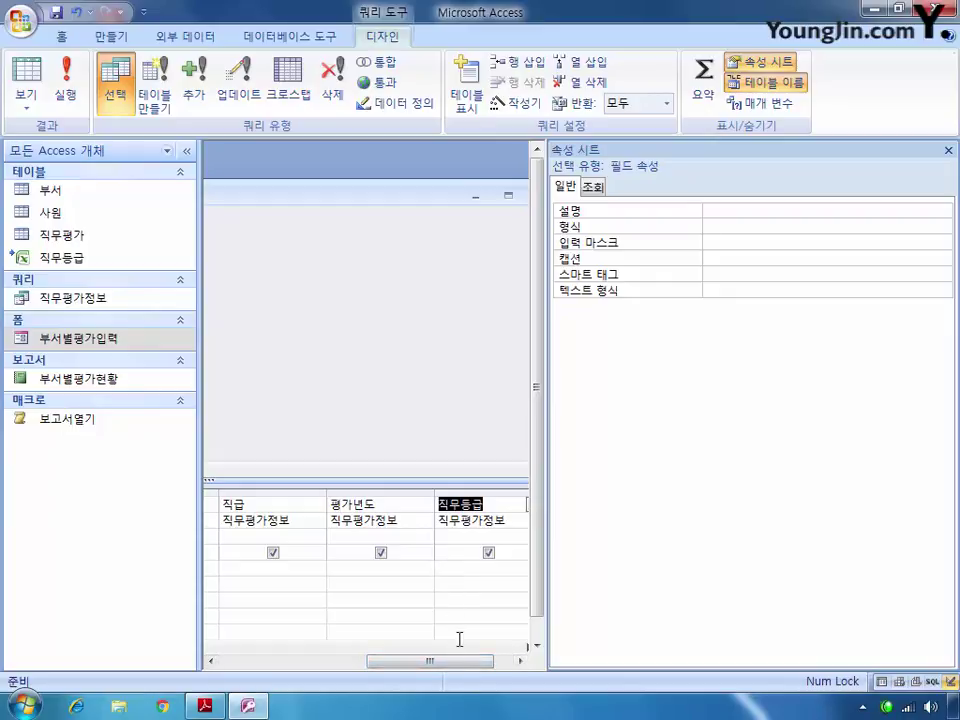
pyautogui.moveTo(440, 662); pyautogui.dragTo(460, 664)
pyautogui.click(306, 570)
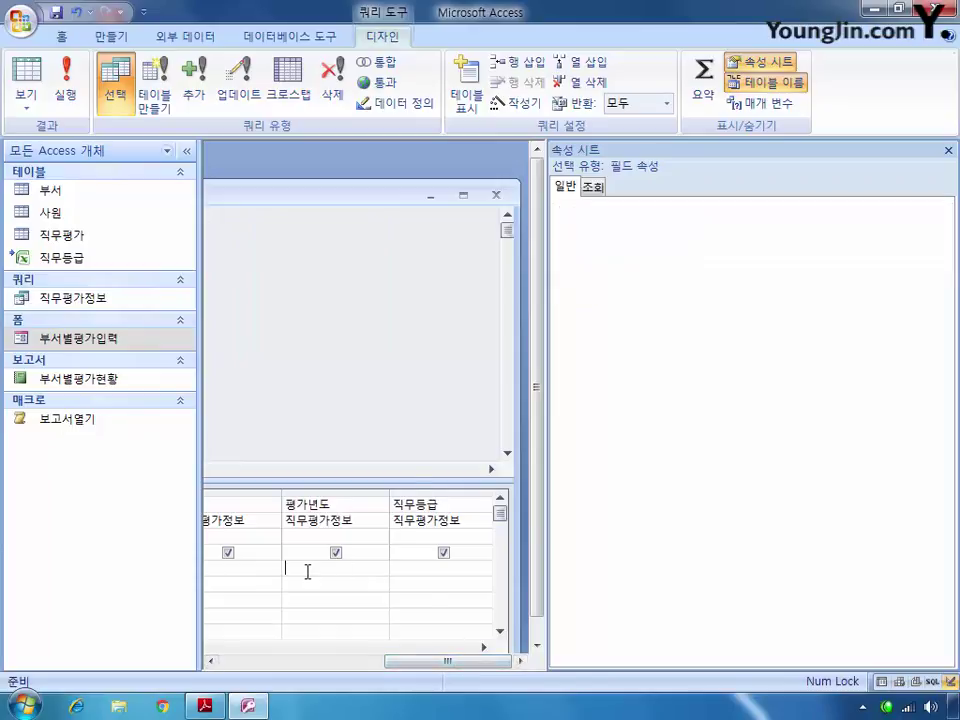
pyautogui.write('2008')
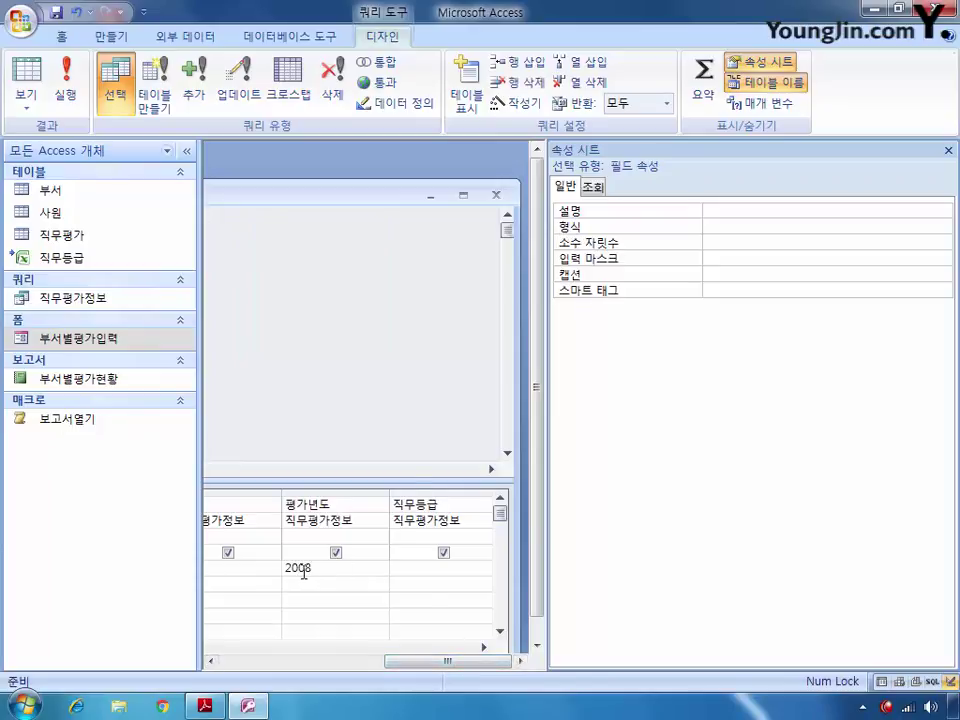
pyautogui.click(401, 570)
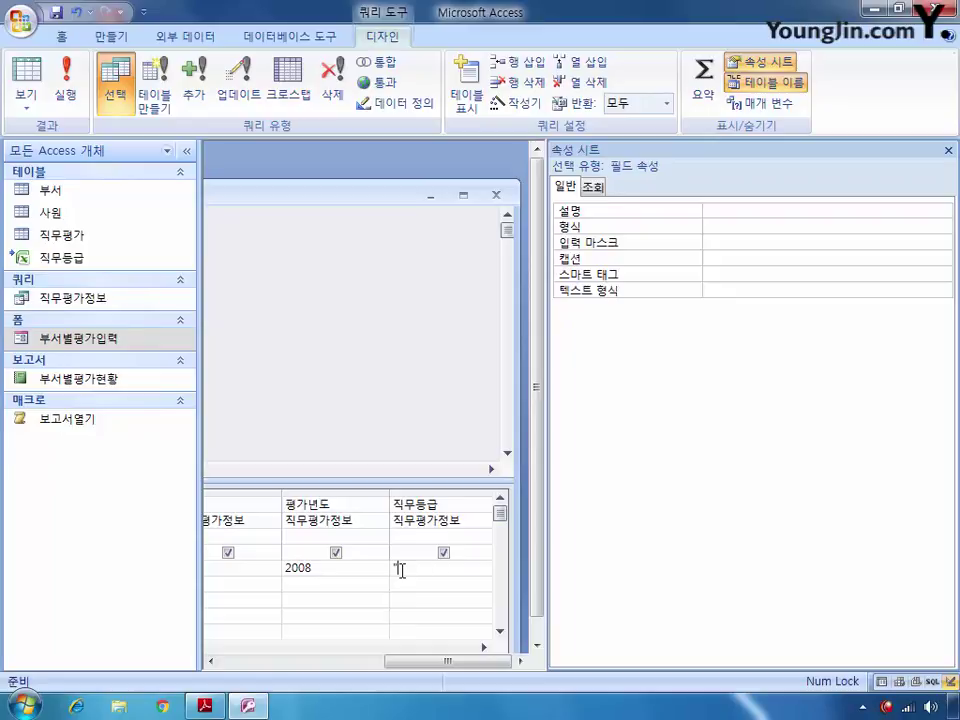
pyautogui.write('"A"')
# Step: Close the query and save it under the name 2009년진급대상자출력
pyautogui.click(495, 195)
pyautogui.click(372, 400)
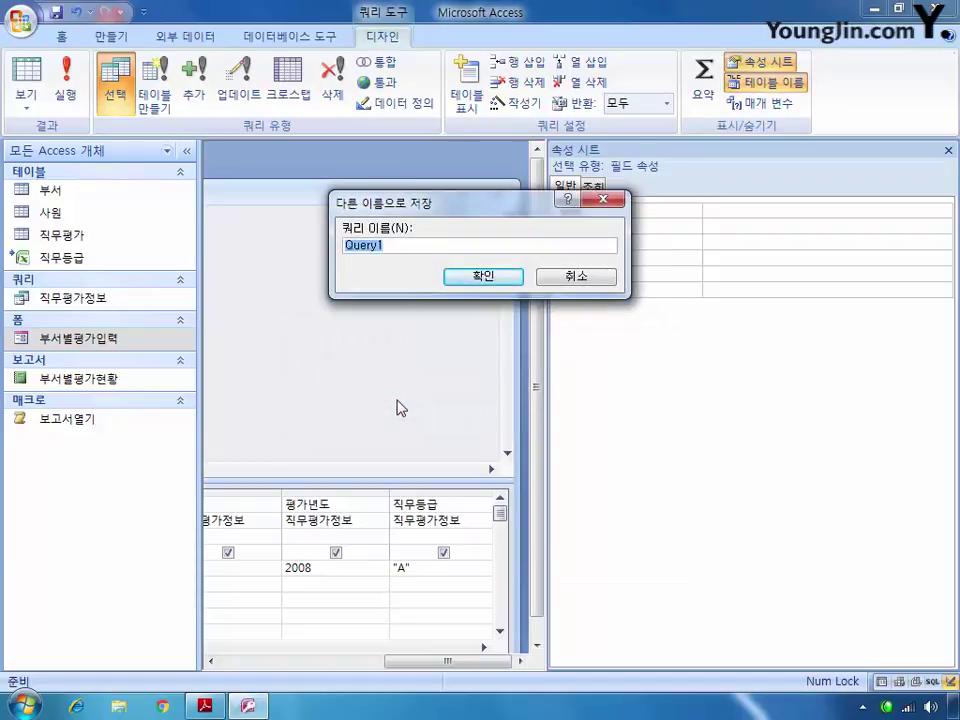
pyautogui.write('2009sus')
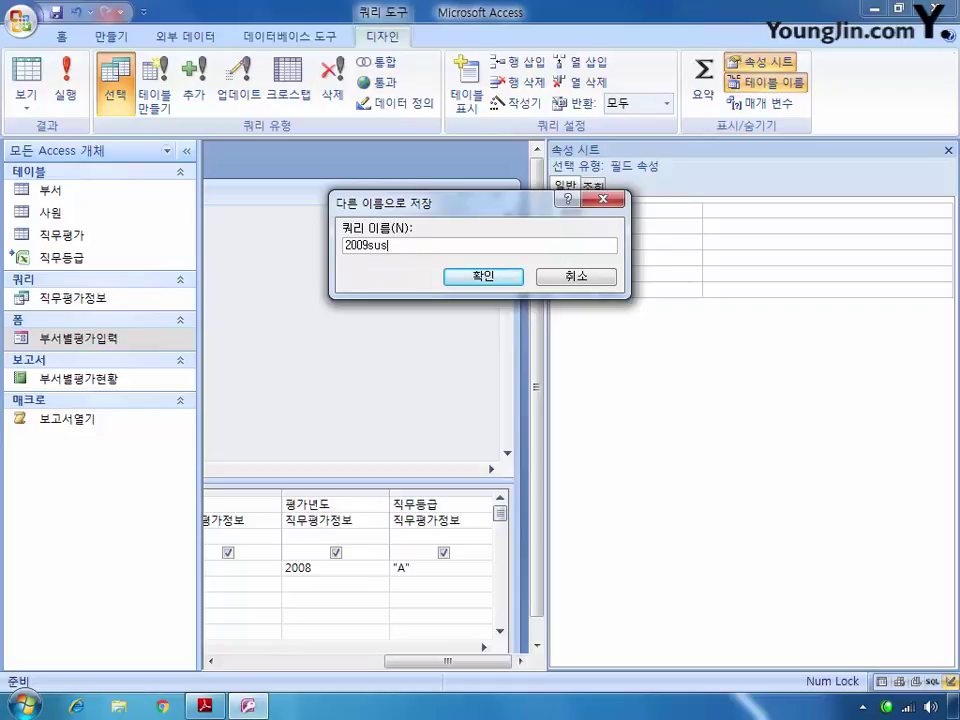
pyautogui.write('직무')
pyautogui.press('BackSpace')
pyautogui.press('BackSpace')
pyautogui.write('진급')
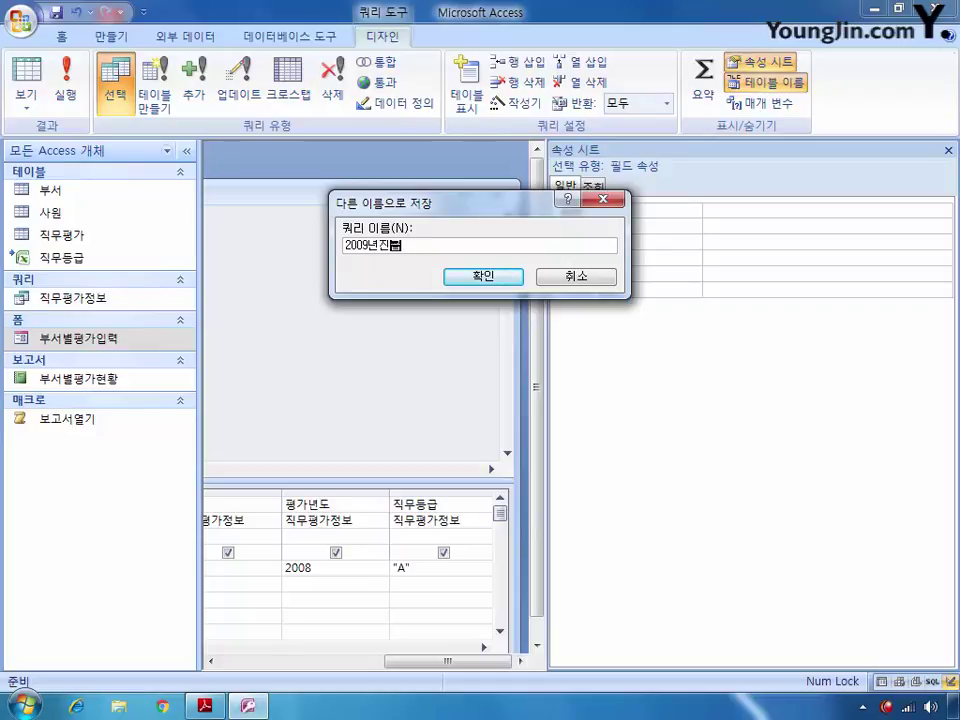
pyautogui.write('대상자출력')
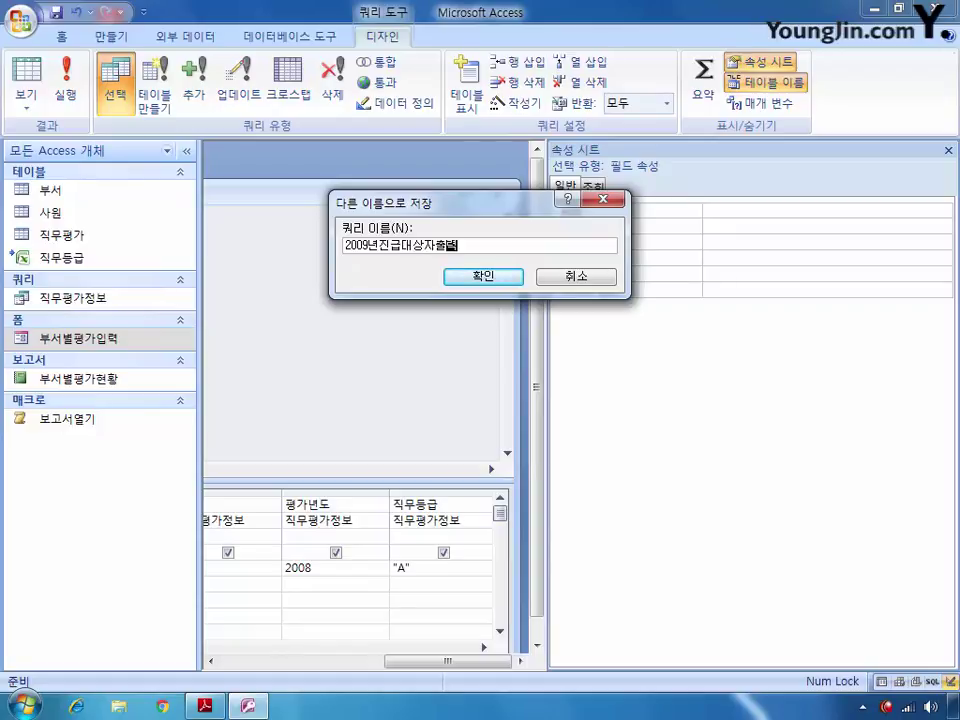
pyautogui.click(484, 276)
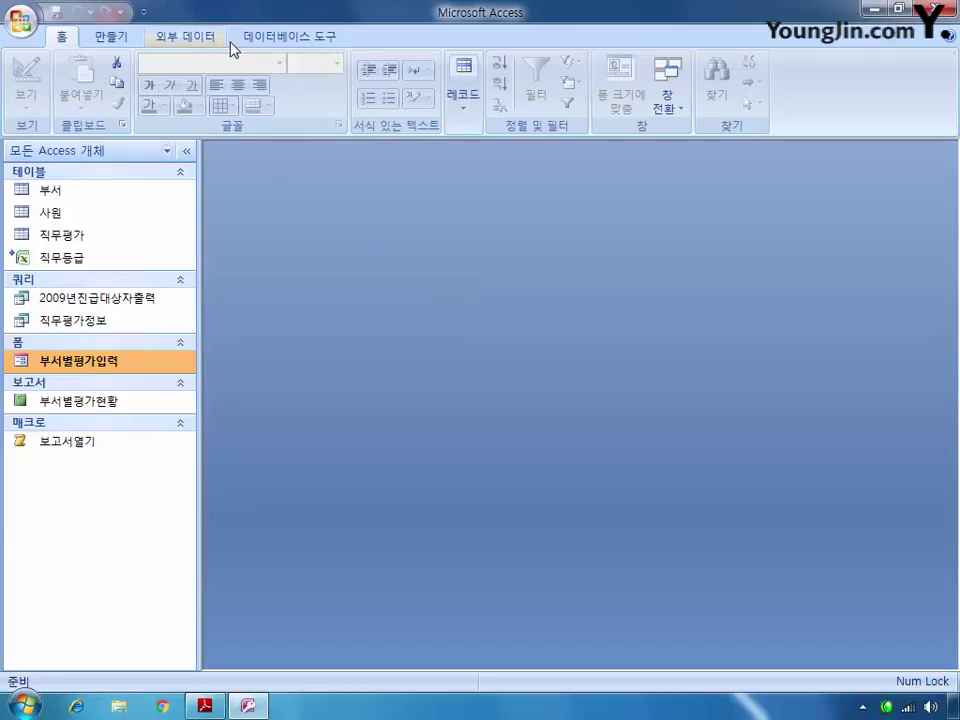
# Step: Create another query in Design view with the 직무평가정보 query as its source
pyautogui.click(106, 38)
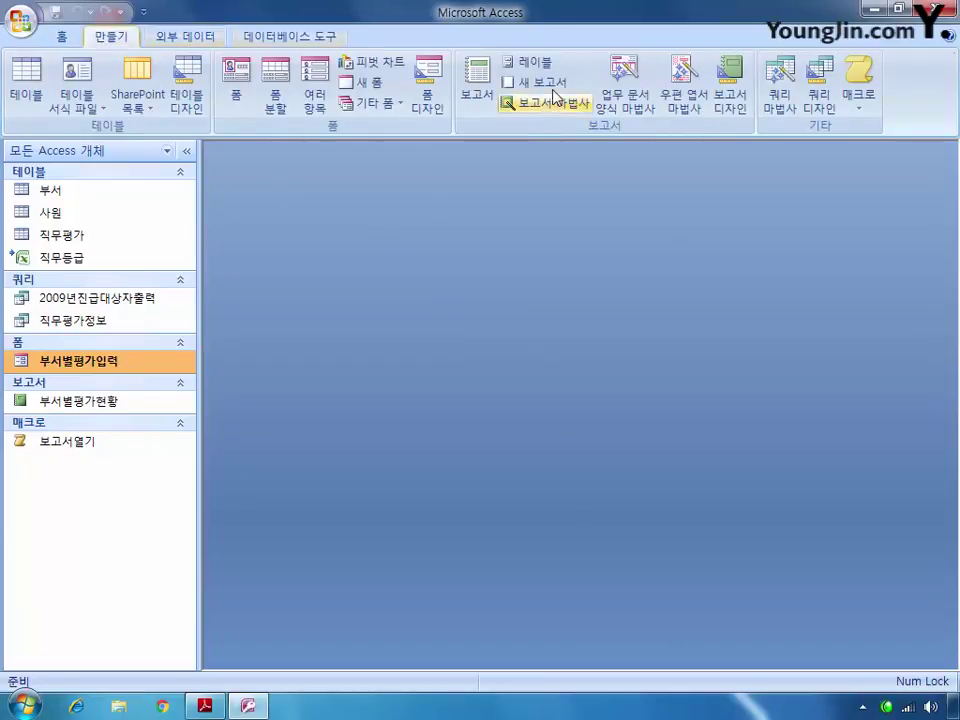
pyautogui.click(822, 108)
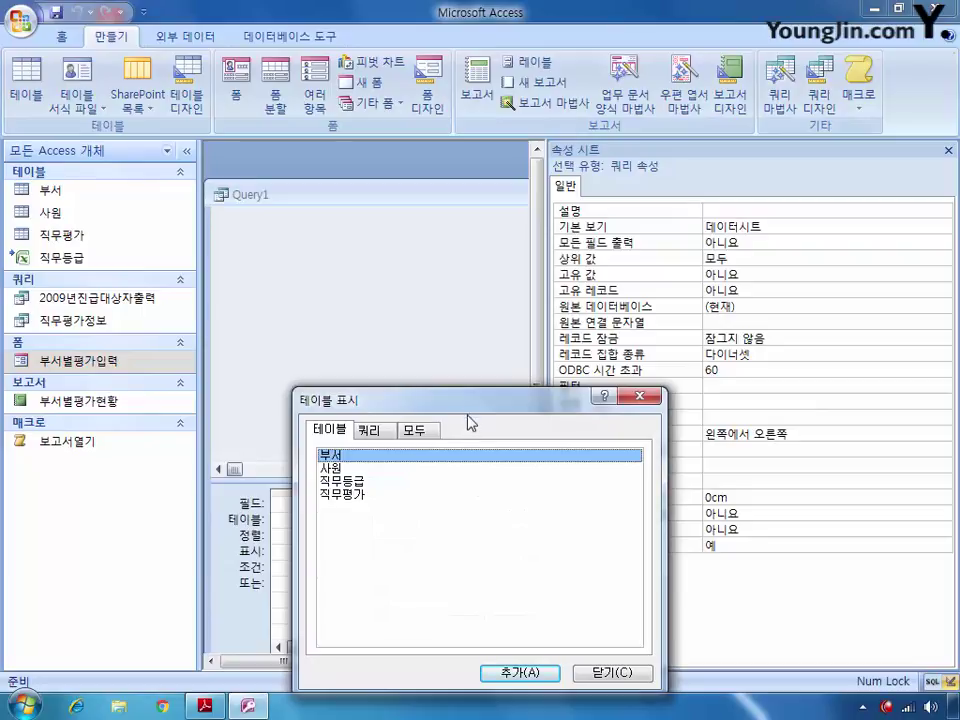
pyautogui.click(369, 430)
pyautogui.click(378, 468)
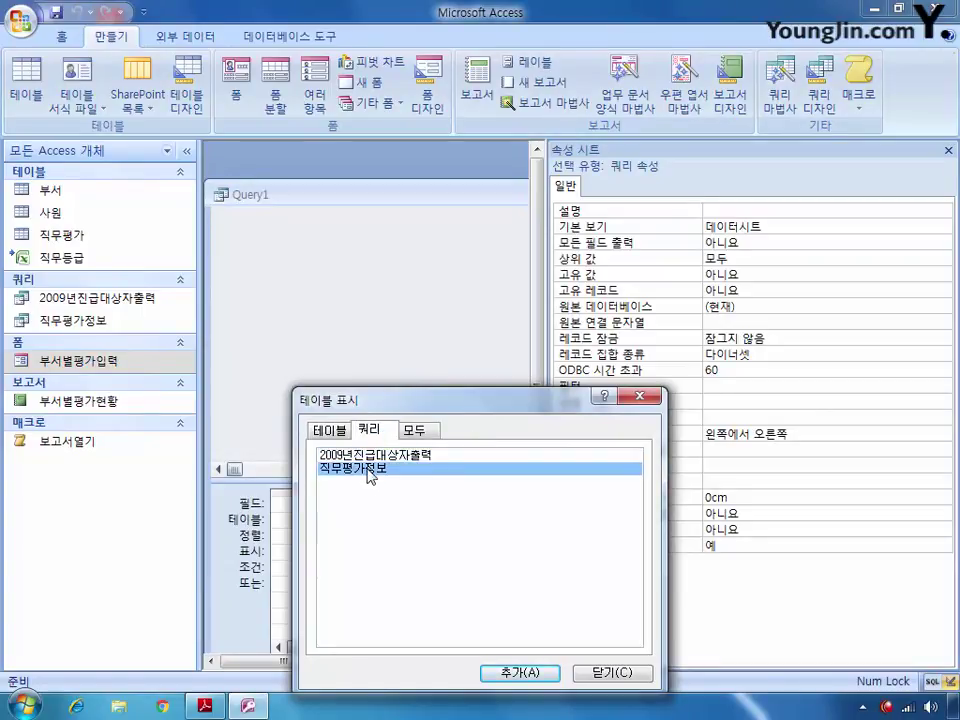
pyautogui.click(515, 672)
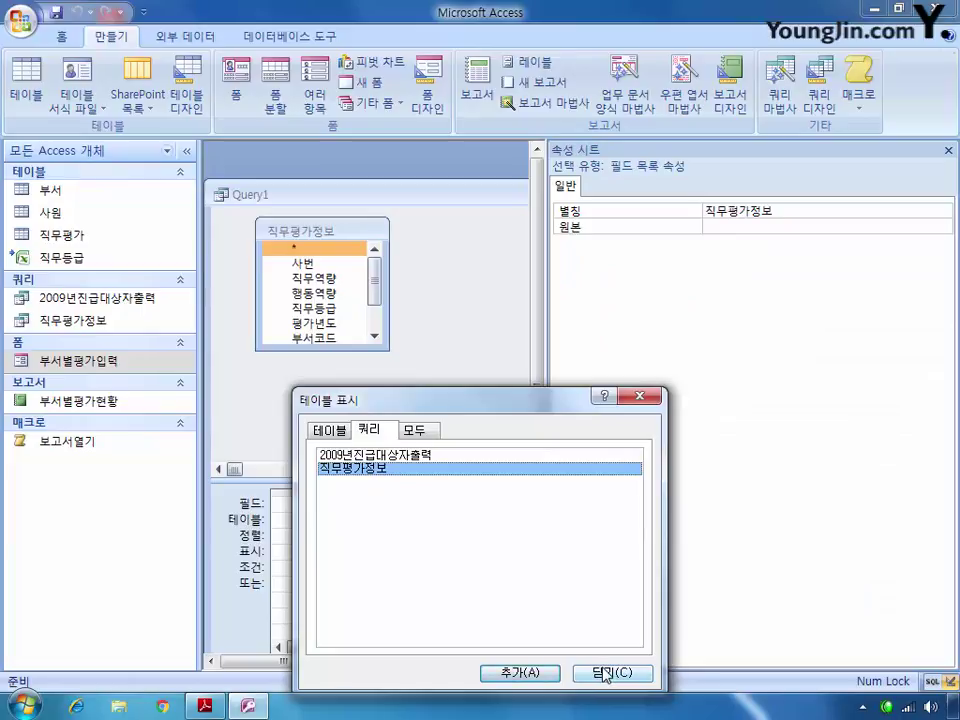
pyautogui.click(604, 673)
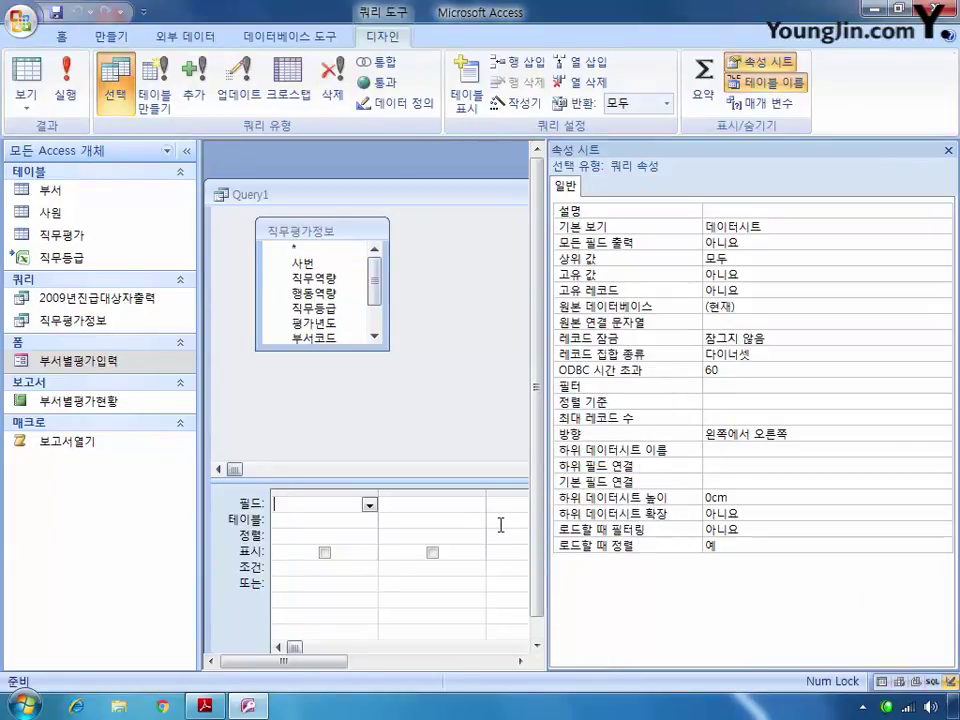
# Step: Add the 사번, 이름, 부서명, 직무역량 and 행동역량 fields to the grid and close the property sheet
pyautogui.doubleClick(310, 262)
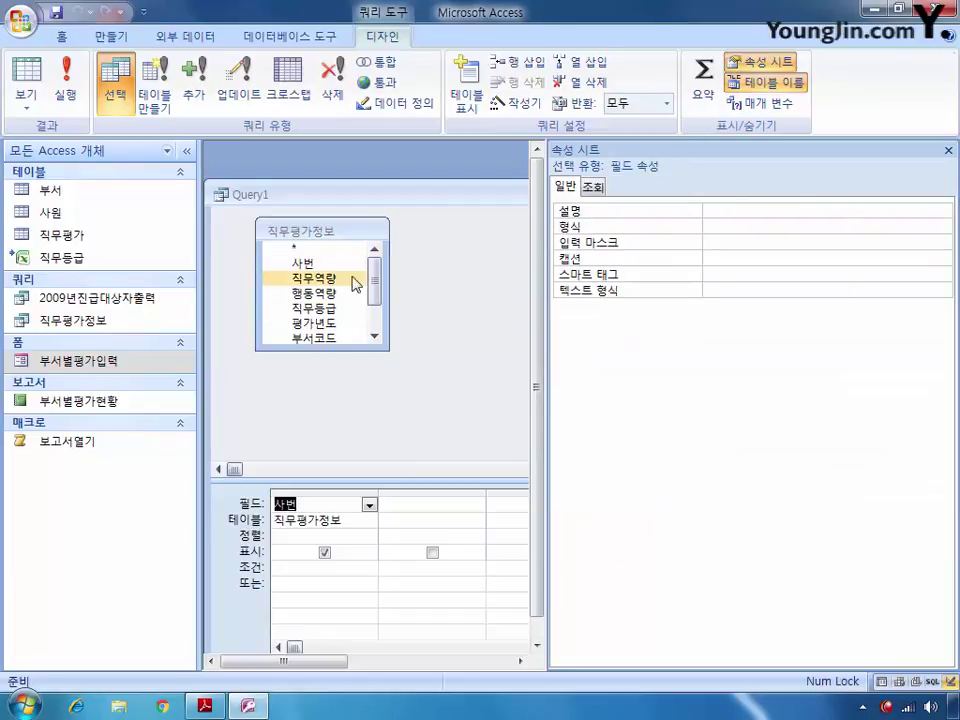
pyautogui.moveTo(376, 293); pyautogui.dragTo(375, 322)
pyautogui.doubleClick(310, 307)
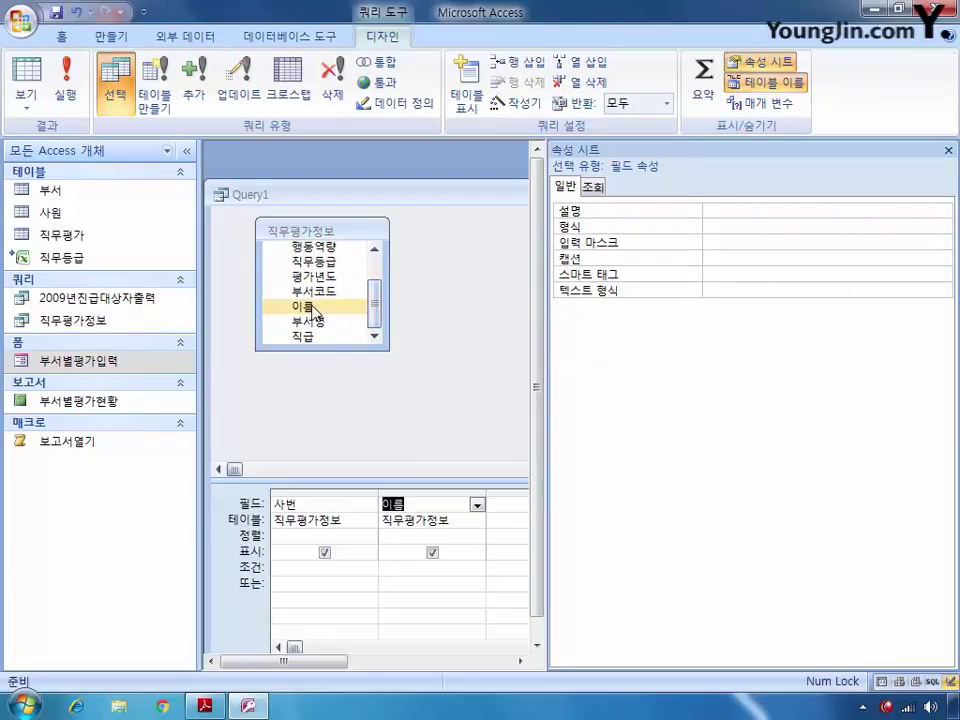
pyautogui.click(321, 324)
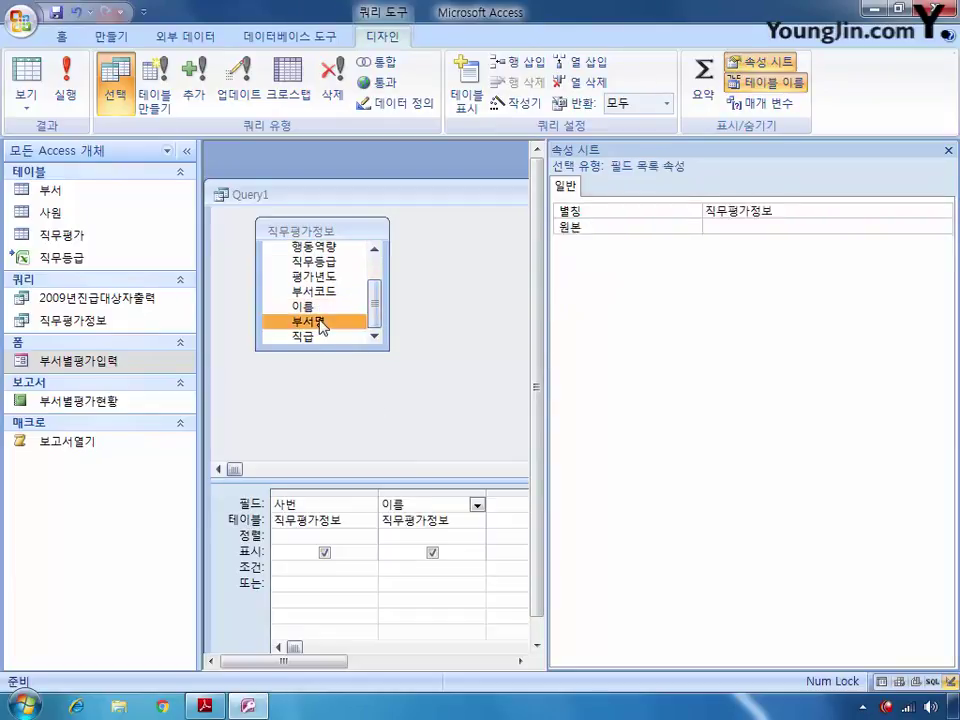
pyautogui.doubleClick(321, 324)
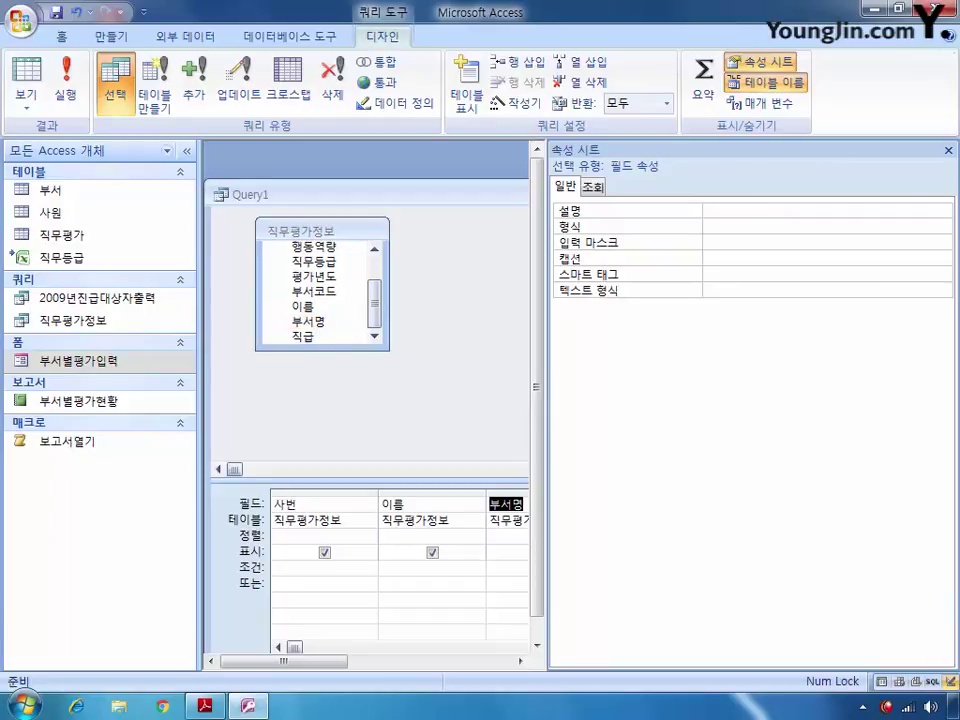
pyautogui.click(947, 149)
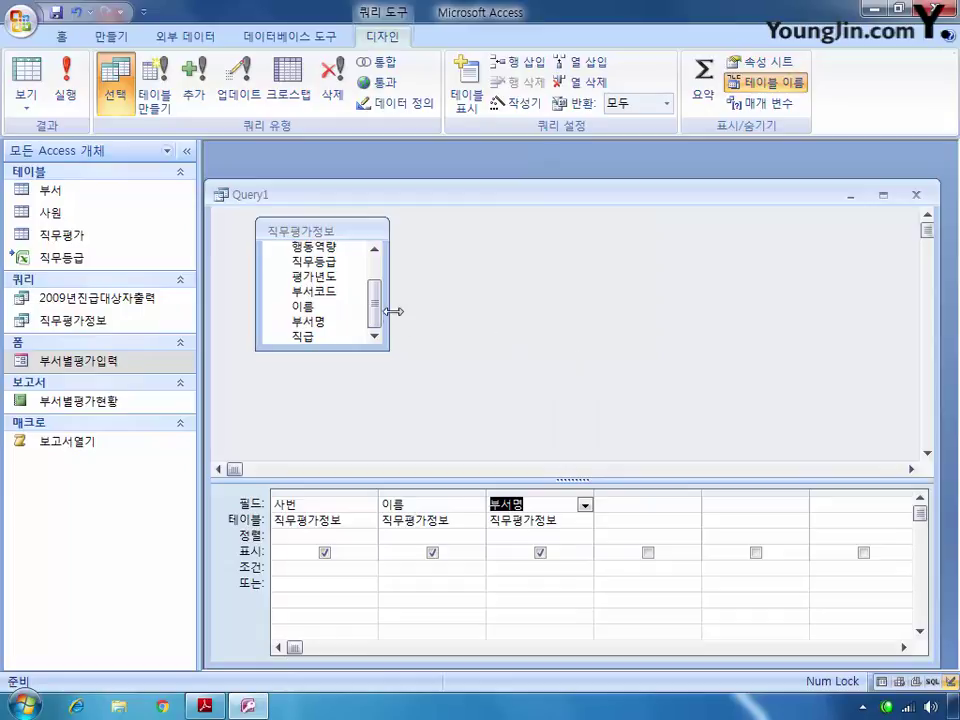
pyautogui.moveTo(375, 311); pyautogui.dragTo(378, 290)
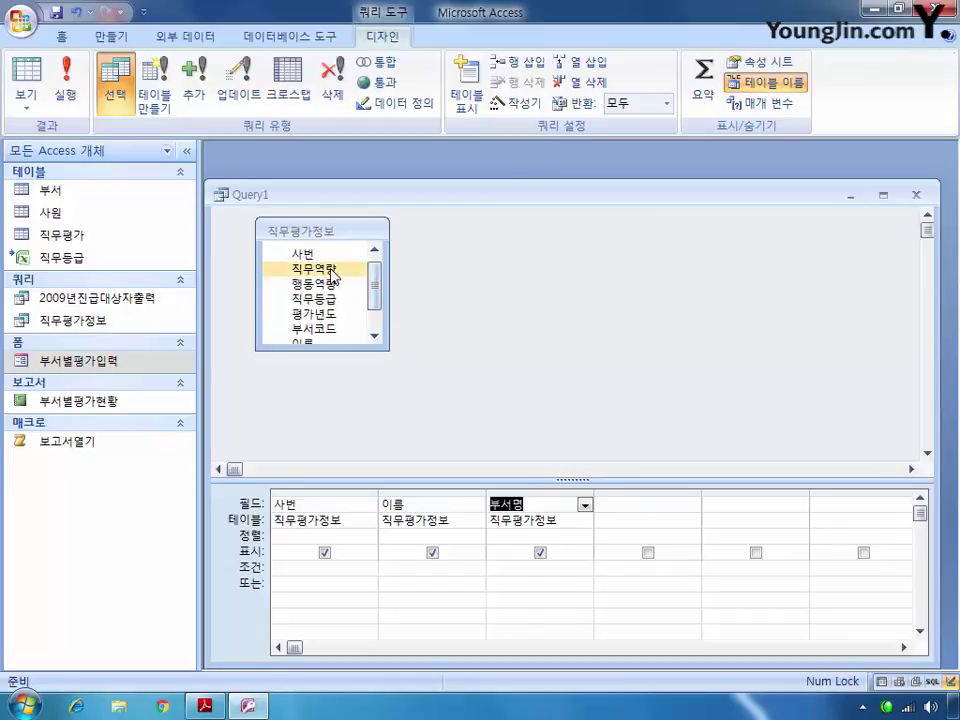
pyautogui.doubleClick(334, 270)
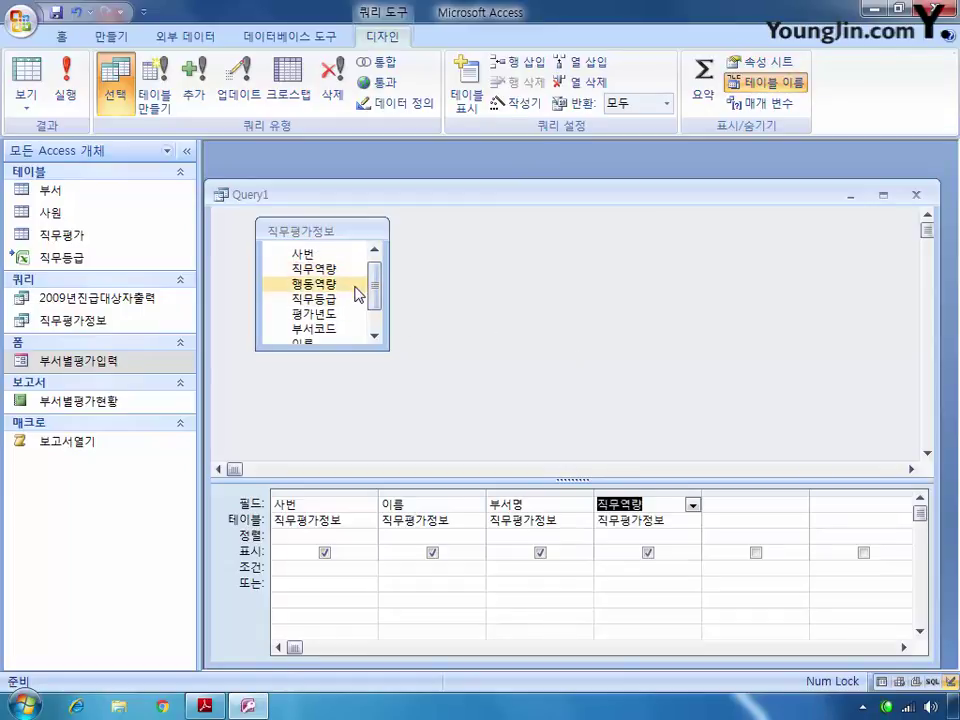
pyautogui.doubleClick(330, 283)
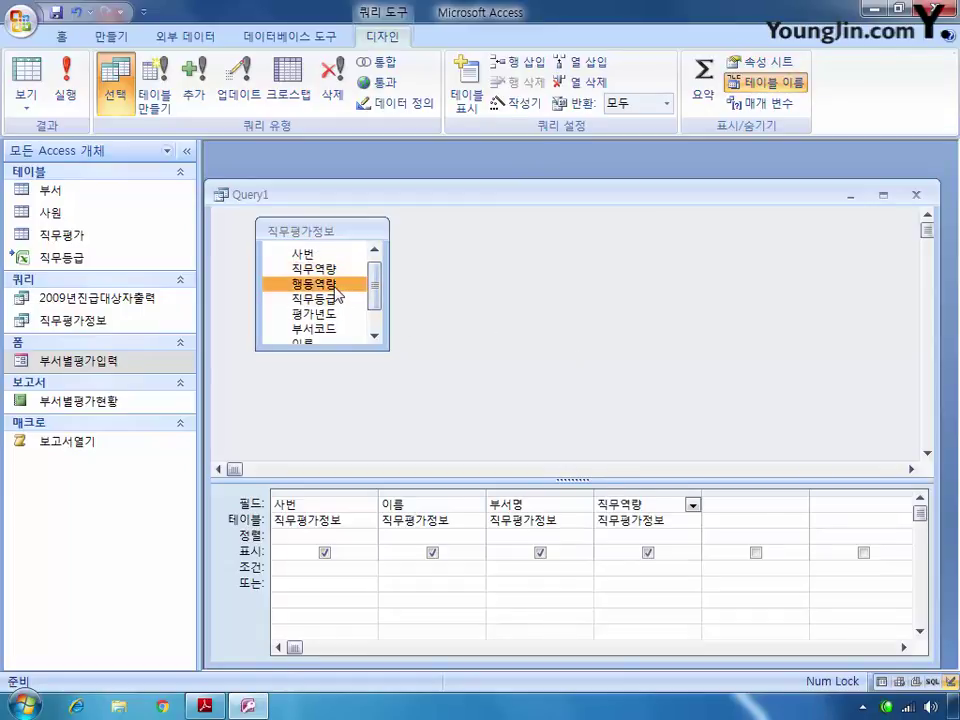
# Step: Show the 요약 row in the query grid and give the 직무역량 column the alias 직무역량평균
pyautogui.click(597, 505)
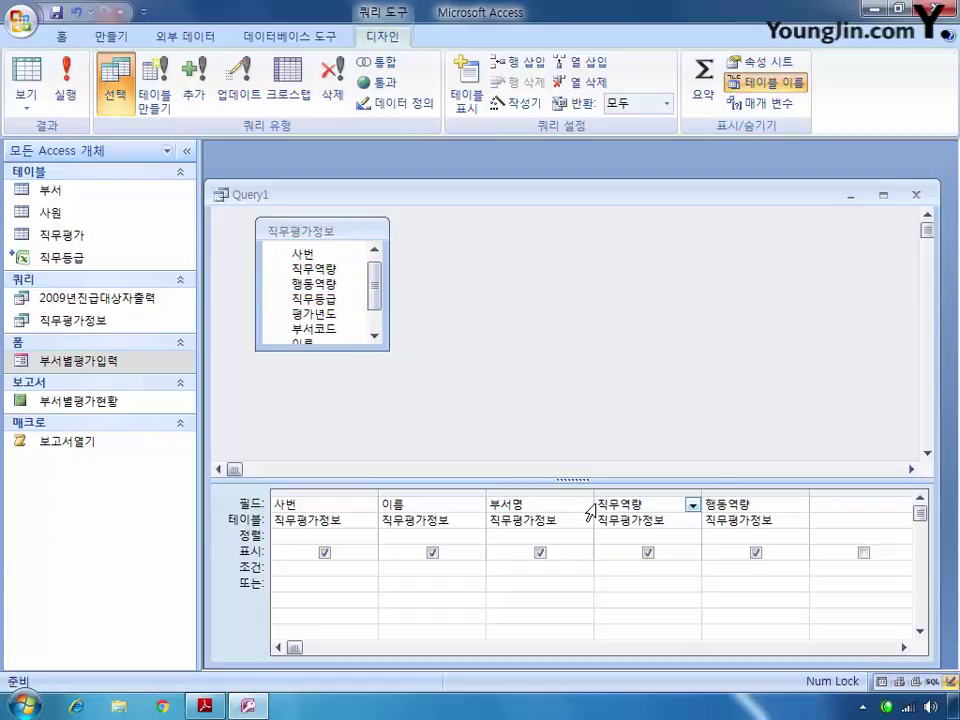
pyautogui.click(704, 82)
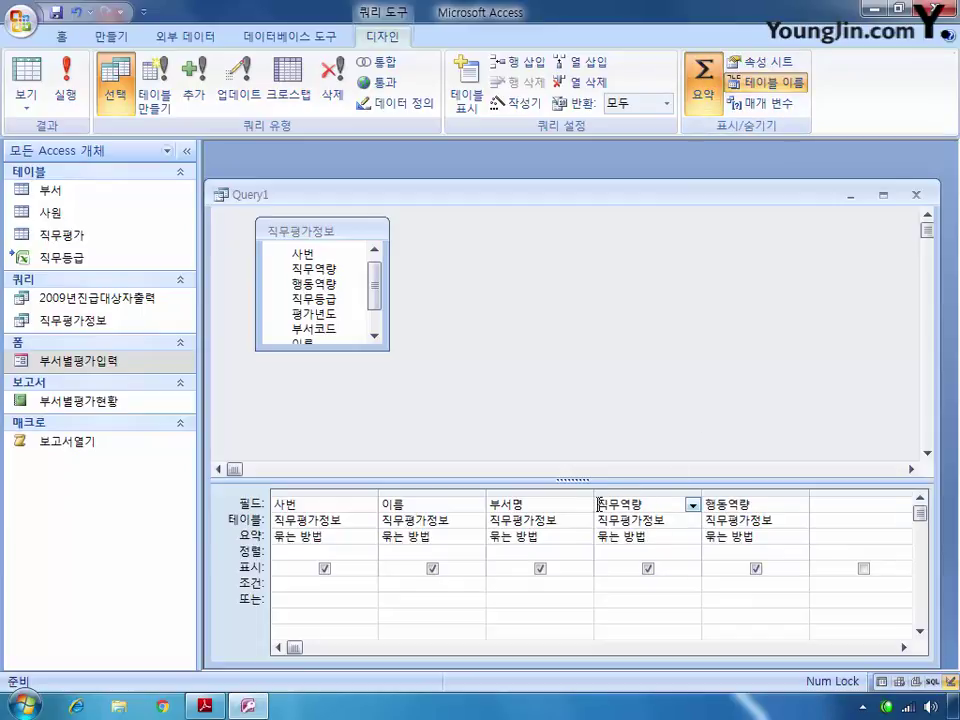
pyautogui.write('직무역량')
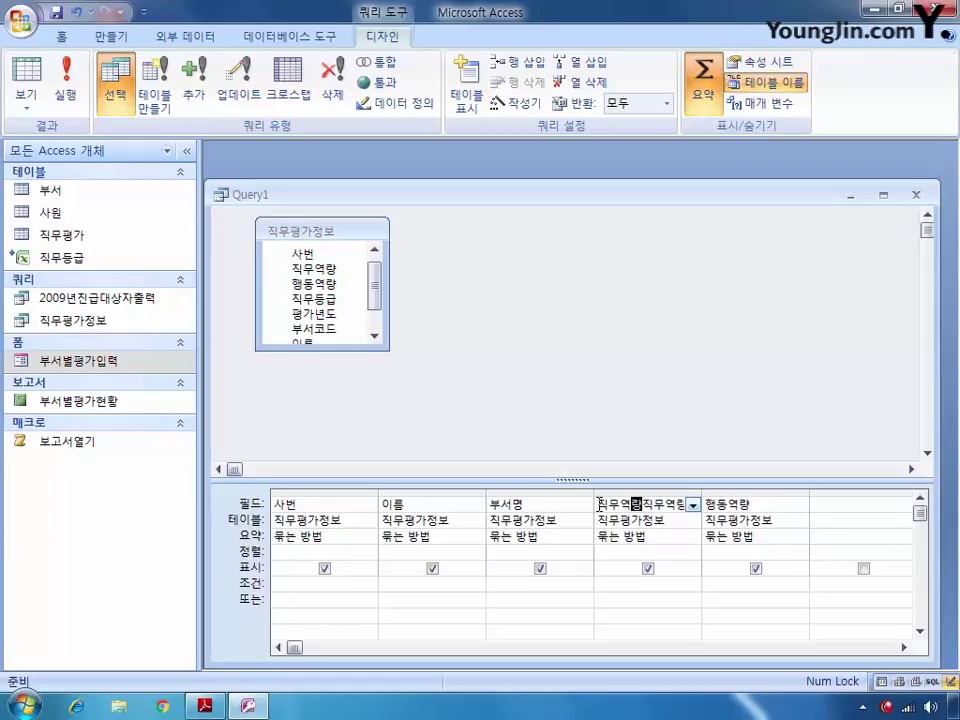
pyautogui.write('평균:')
# Step: Give the 행동역량 column the alias 행동역량평균
pyautogui.click(711, 499)
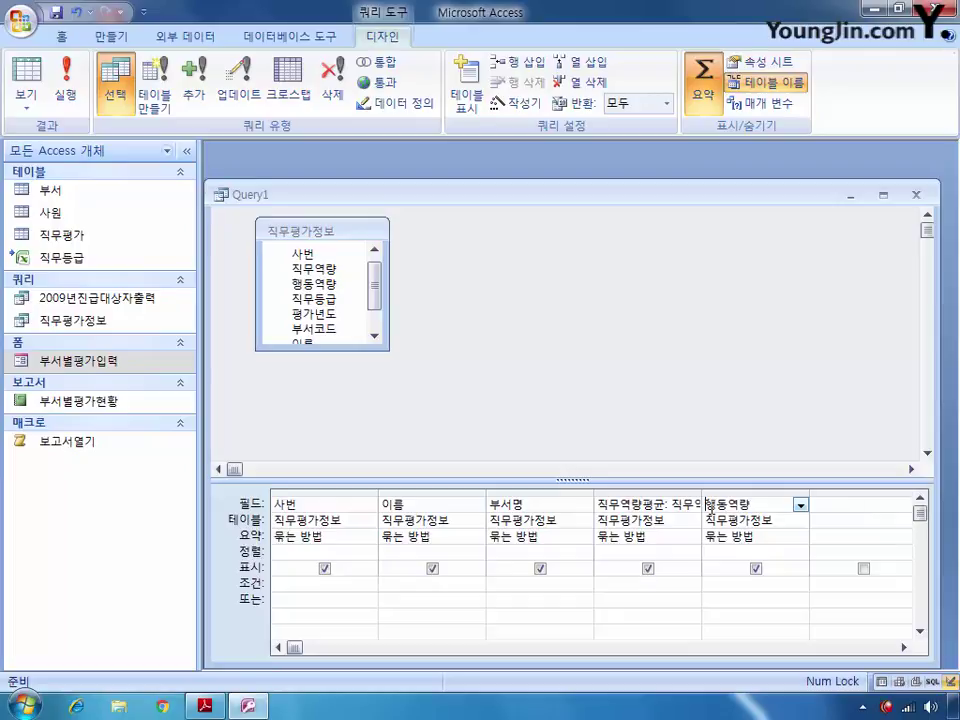
pyautogui.write('행동역')
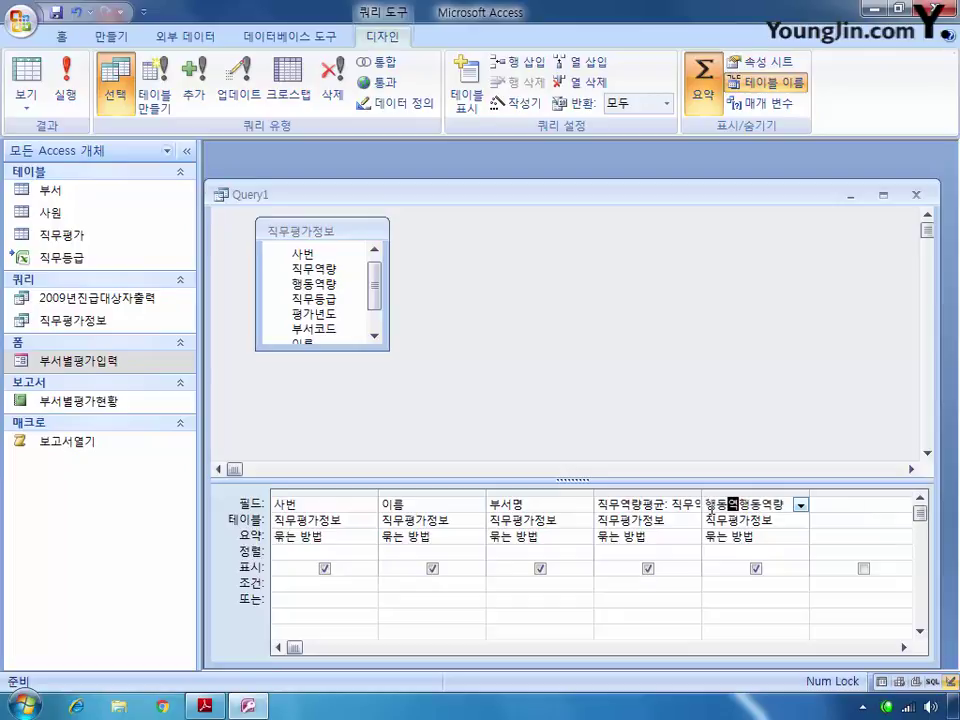
pyautogui.write('량평균')
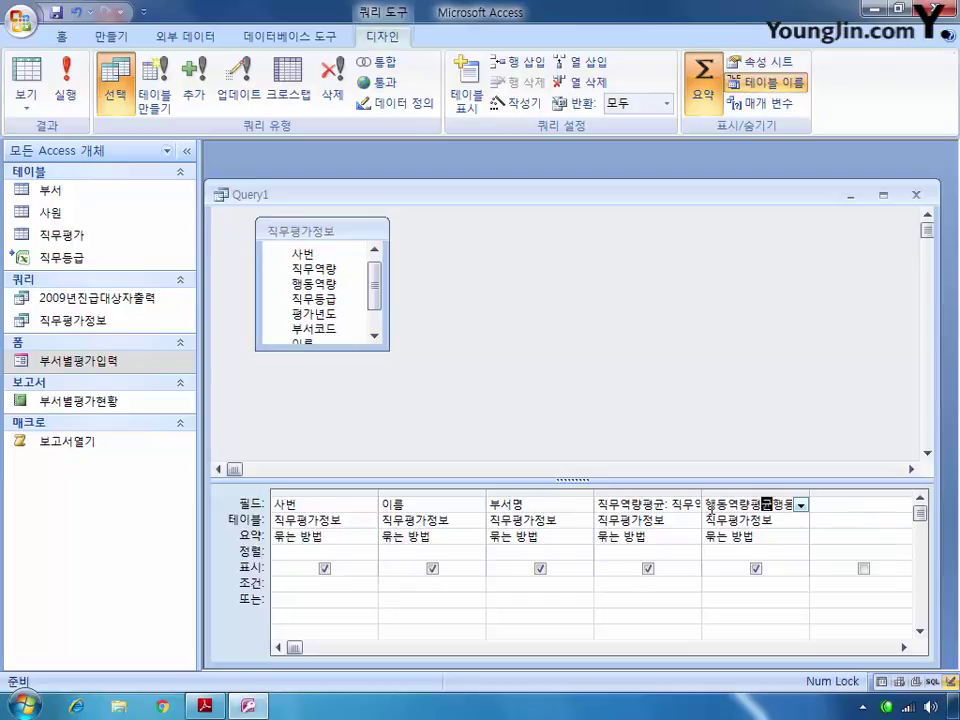
pyautogui.write(':')
# Step: Set the 요약 function of both the 직무역량평균 and 행동역량평균 columns to 평균
pyautogui.click(688, 539)
pyautogui.click(690, 538)
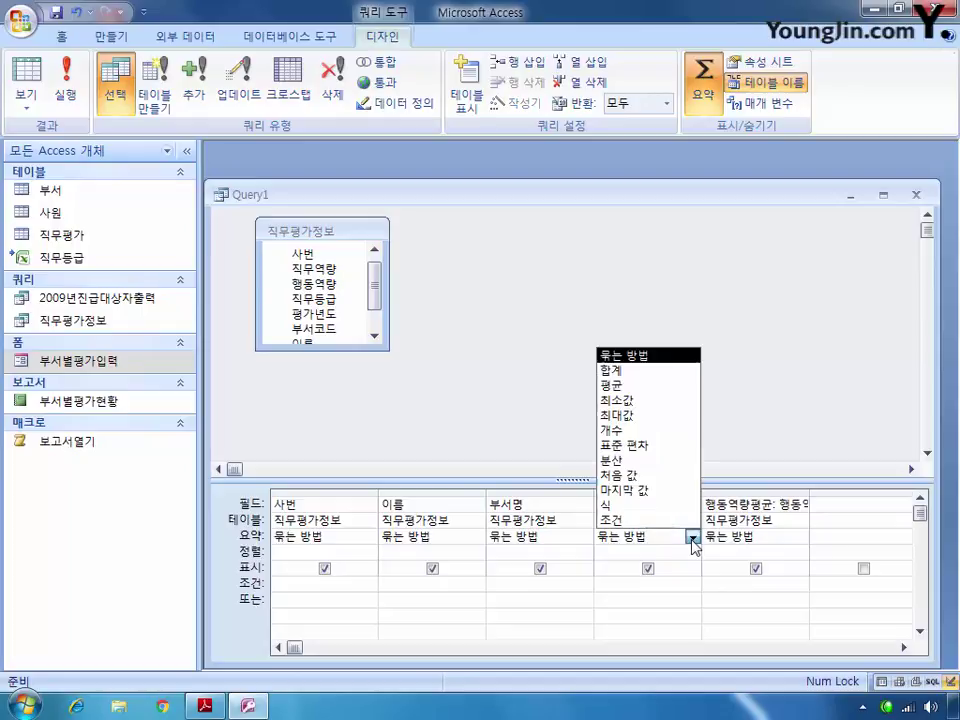
pyautogui.click(610, 385)
pyautogui.click(771, 540)
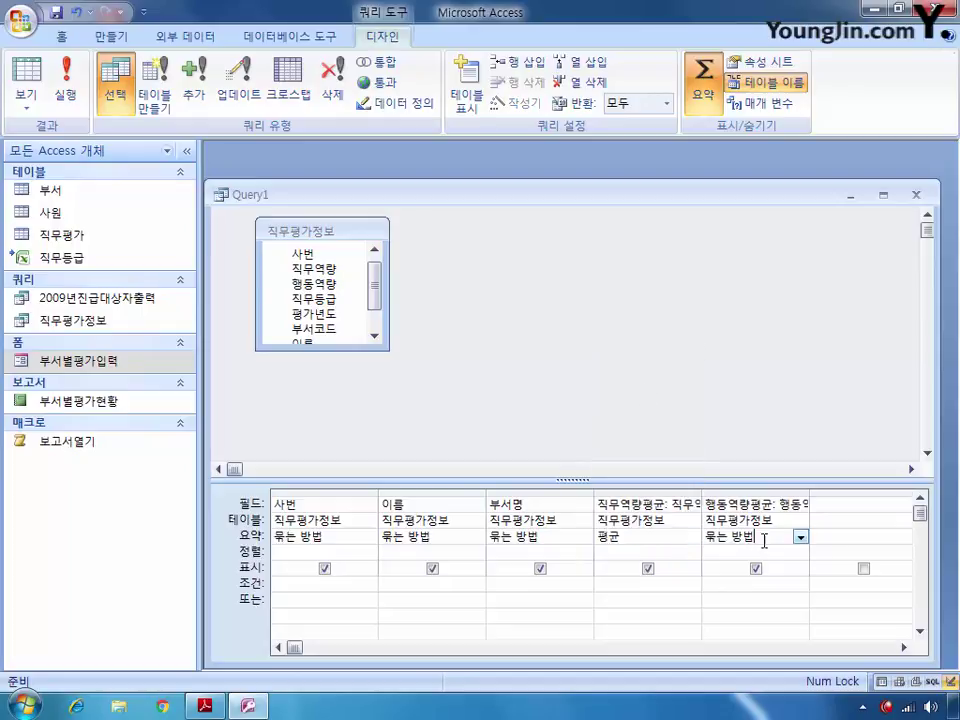
pyautogui.click(801, 538)
pyautogui.click(735, 385)
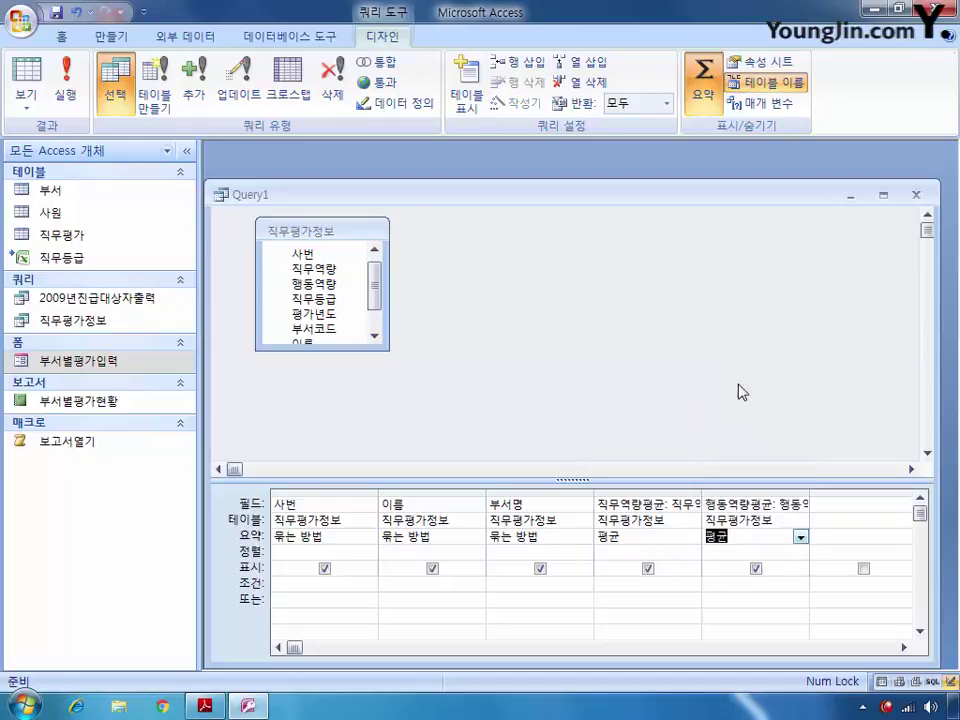
# Step: Close the query and save it under the name 사원별평균평가점수
pyautogui.click(916, 194)
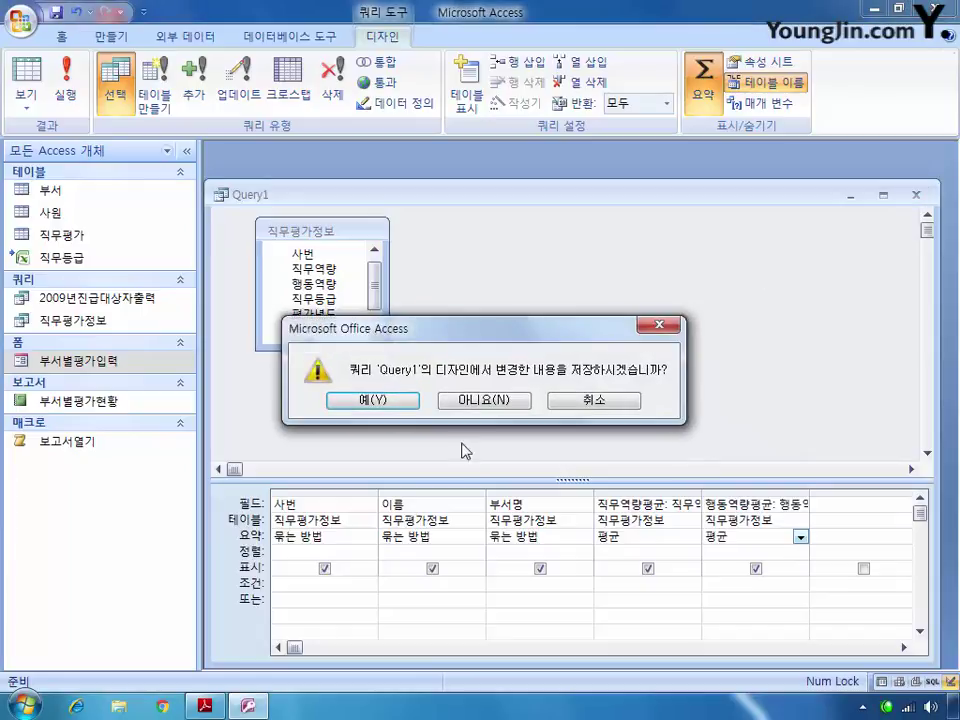
pyautogui.click(377, 396)
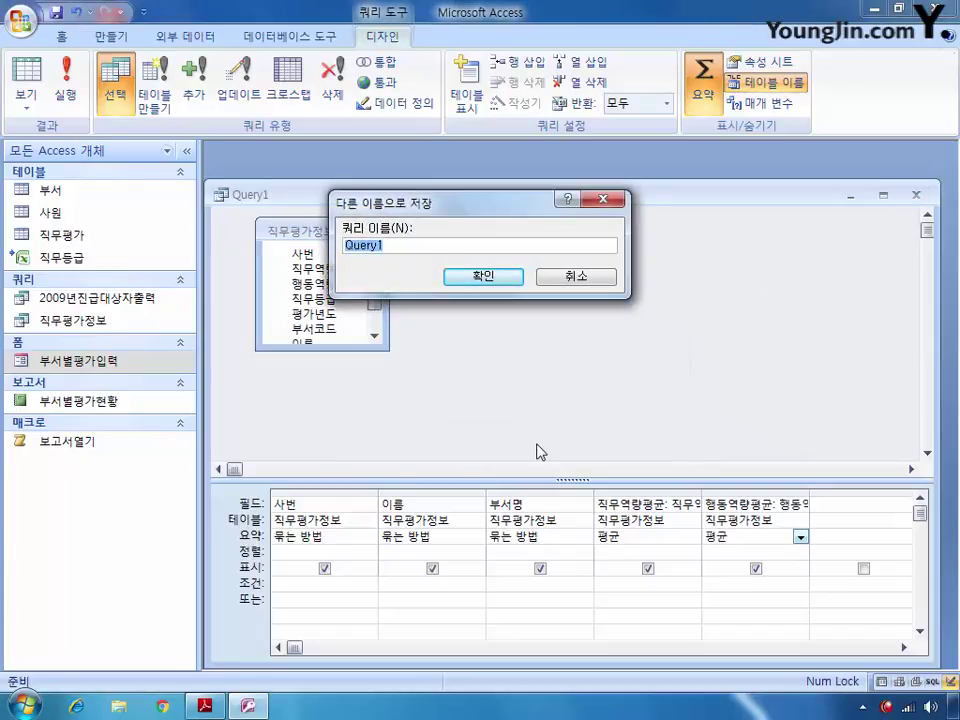
pyautogui.write('사원ㅂ')
pyautogui.write('평균평가점수')
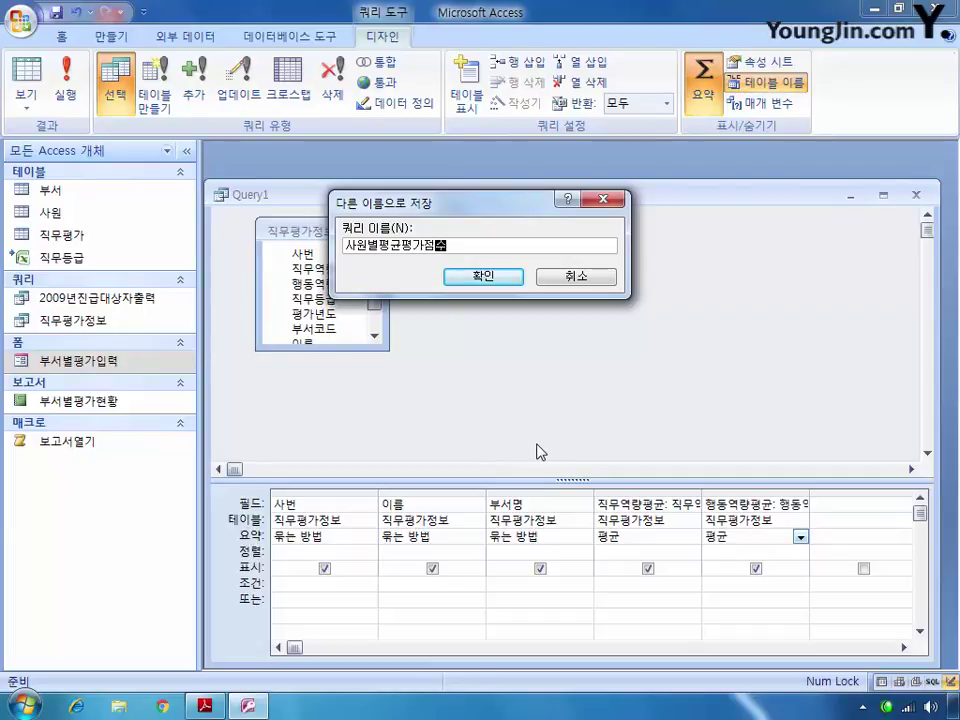
pyautogui.press('Return')
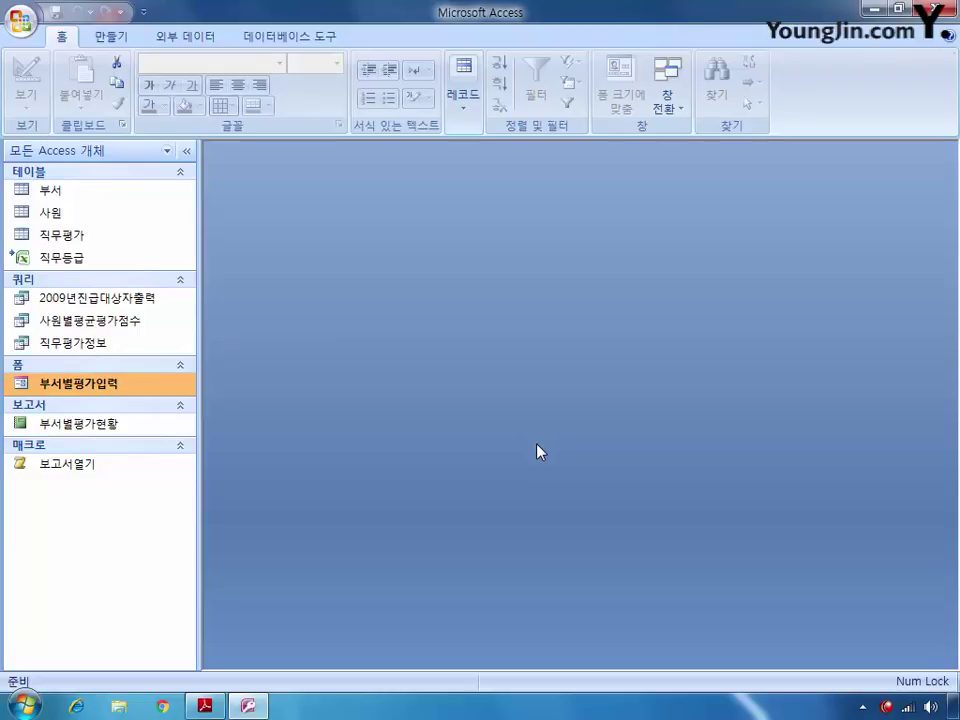
# Step: Add the parameter criterion [이름을 입력하세요] to the 이름 field of the 사원별평균평가점수 query in Design view, and close it with the changes saved
pyautogui.rightClick(122, 322)
pyautogui.click(160, 354)
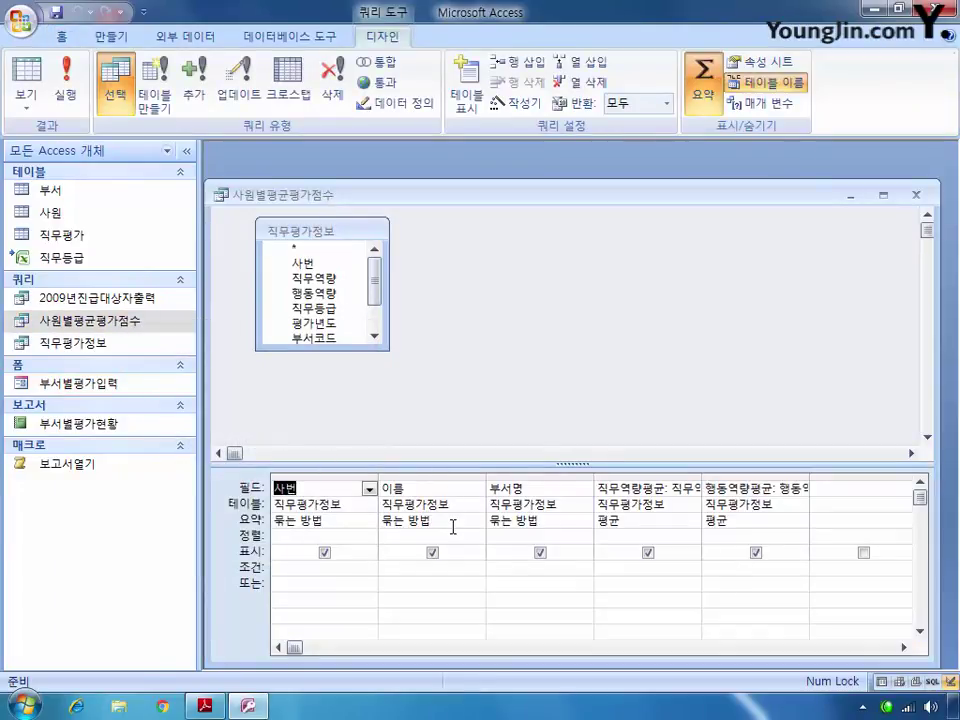
pyautogui.click(393, 567)
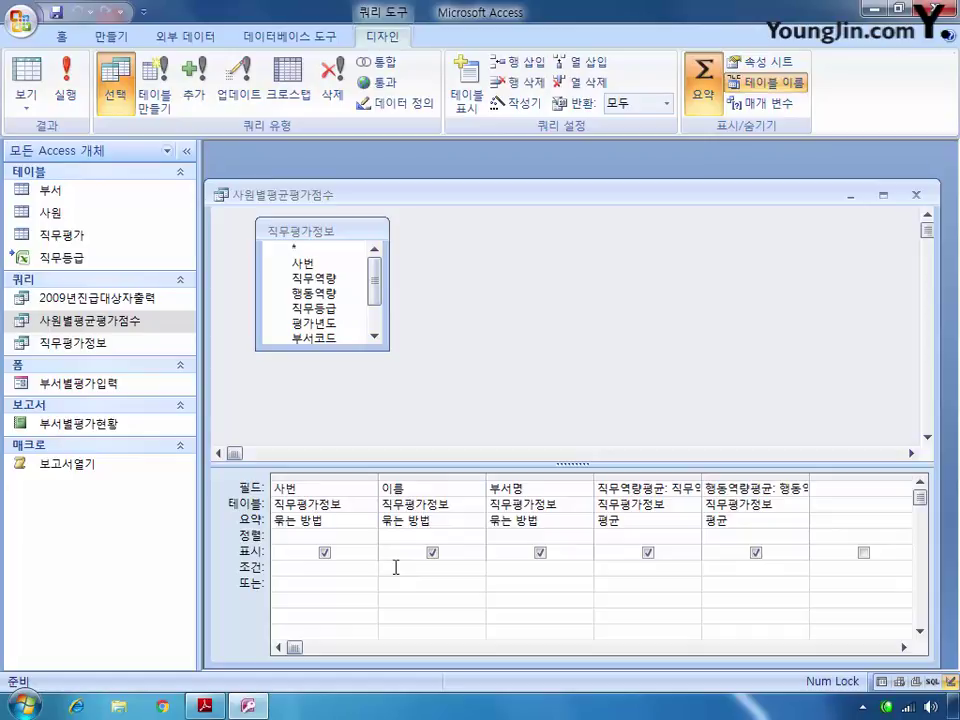
pyautogui.write('[ㅇ')
pyautogui.write('름을 ')
pyautogui.write('입력하세요')
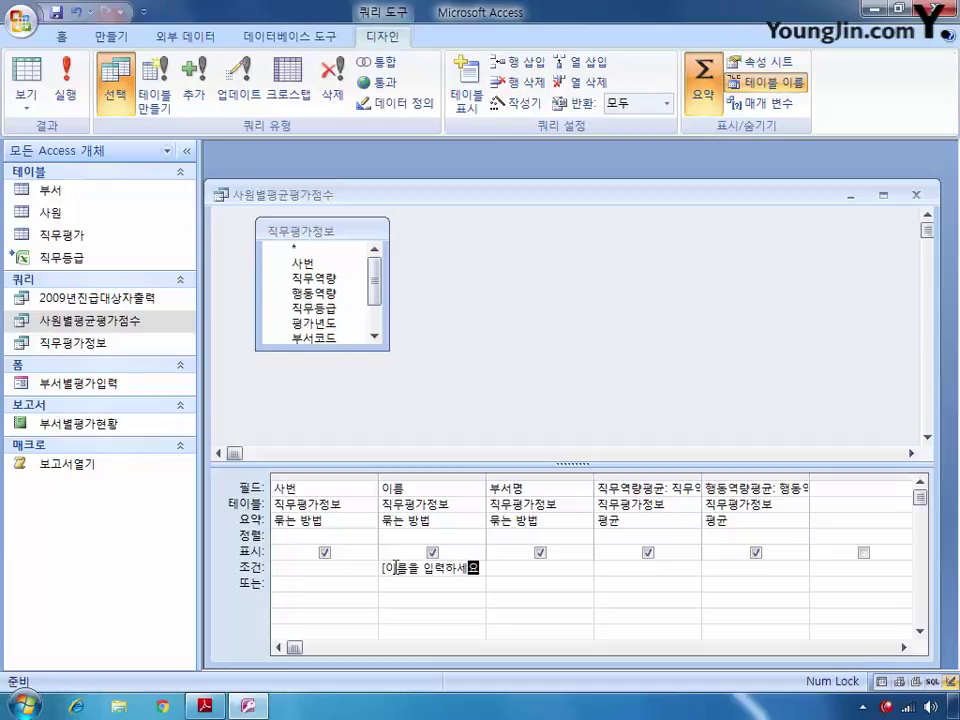
pyautogui.write(']')
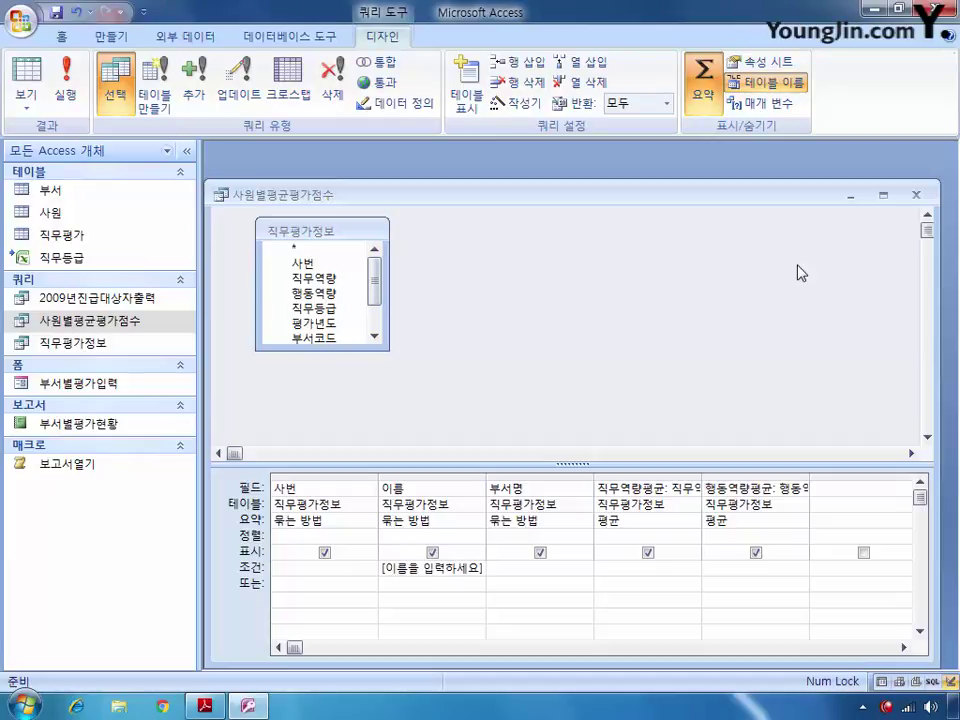
pyautogui.click(915, 194)
pyautogui.click(384, 402)
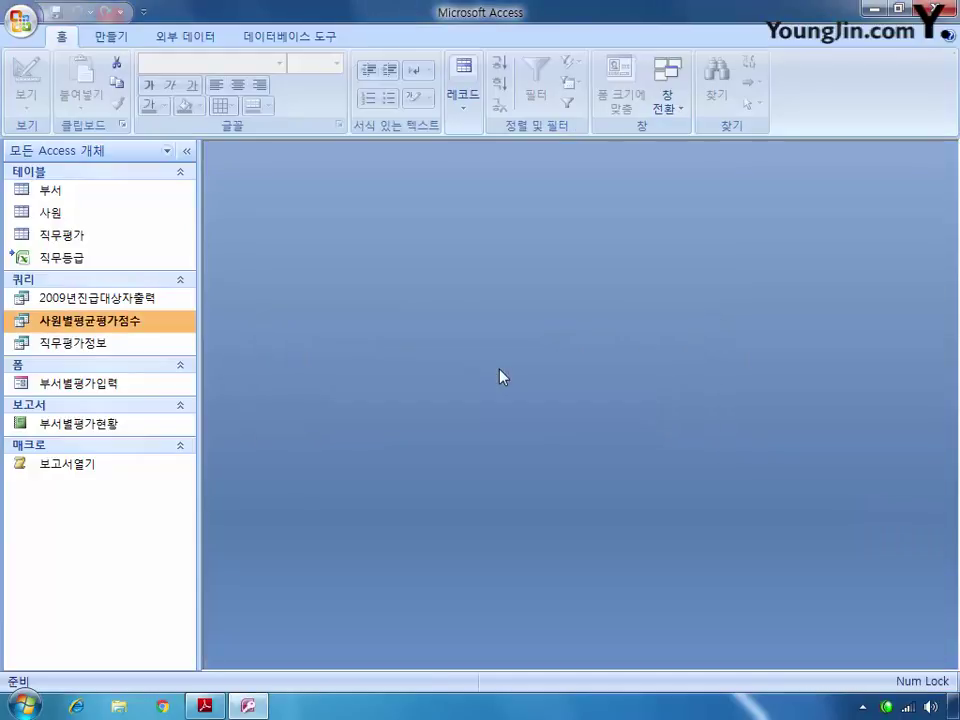